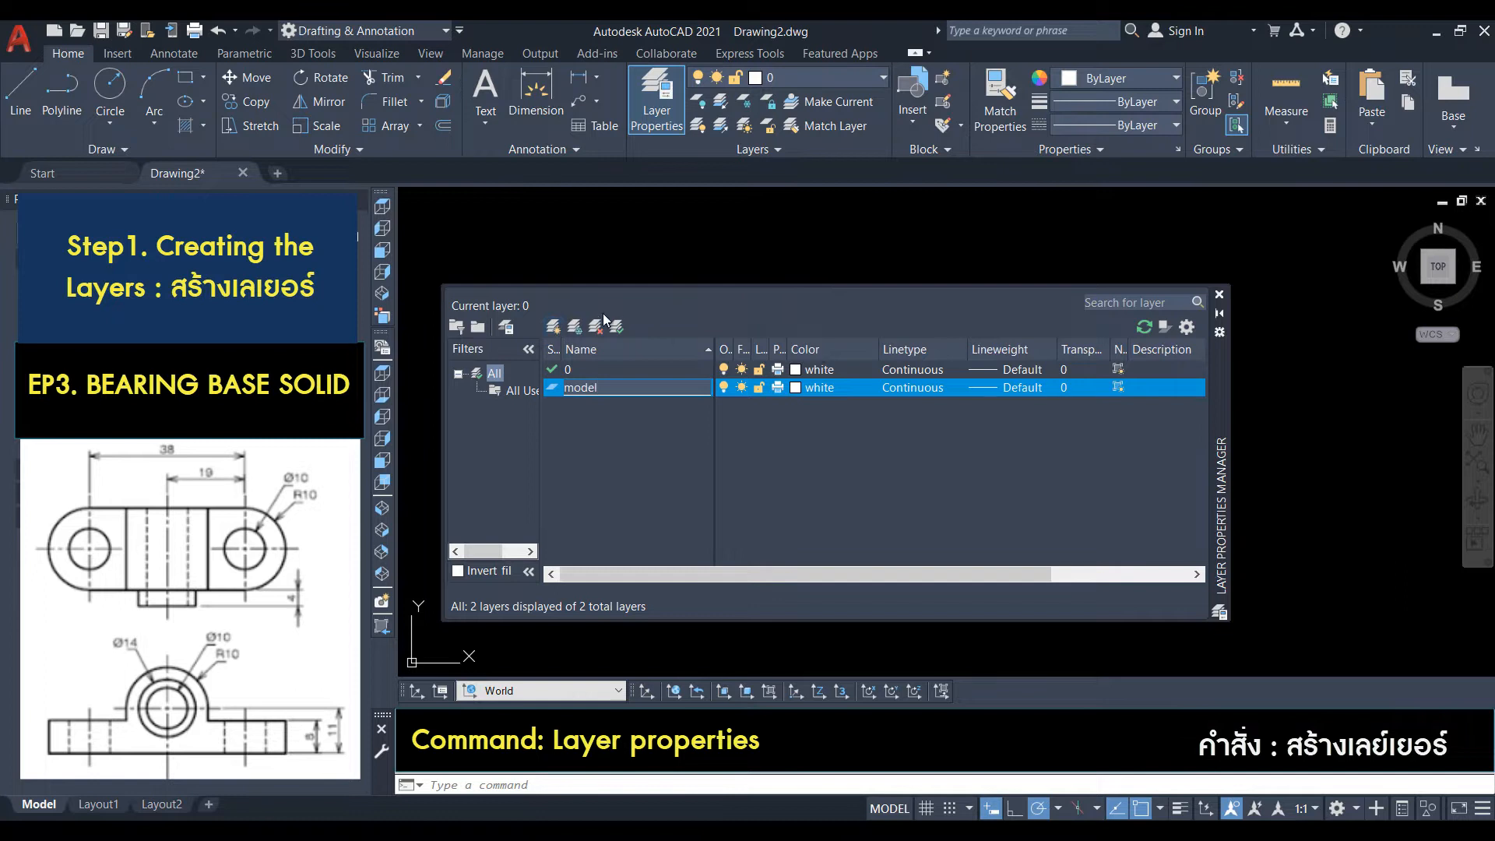
Name the new layer "model", keep its Continuous linetype and set its lineweight to 0.50 mm.
text(model)
click(899, 389)
click(979, 533)
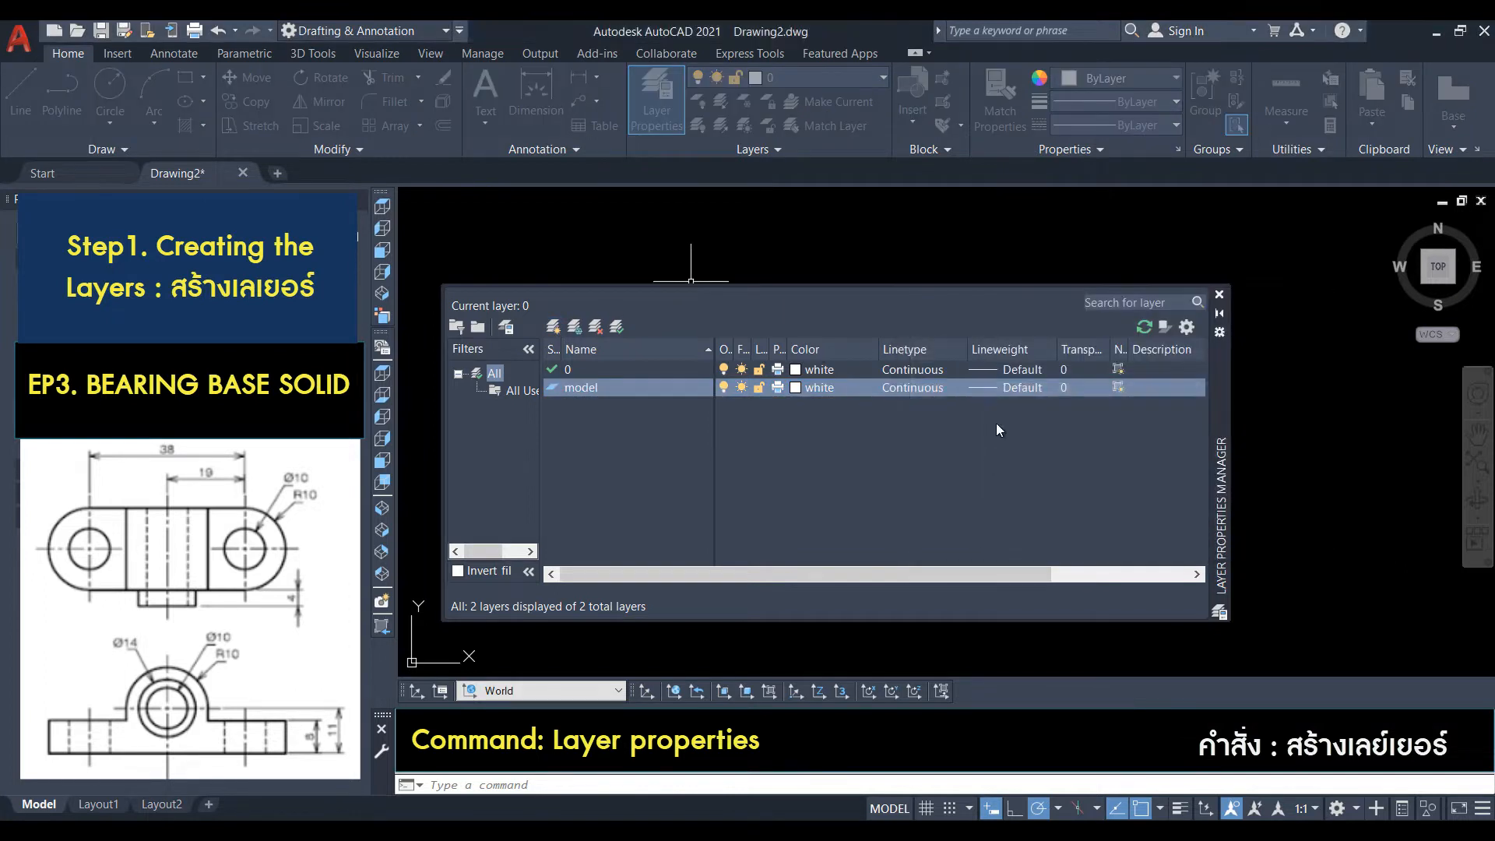
click(993, 387)
scroll(1071, 433, down, 2)
click(1065, 455)
click(1033, 565)
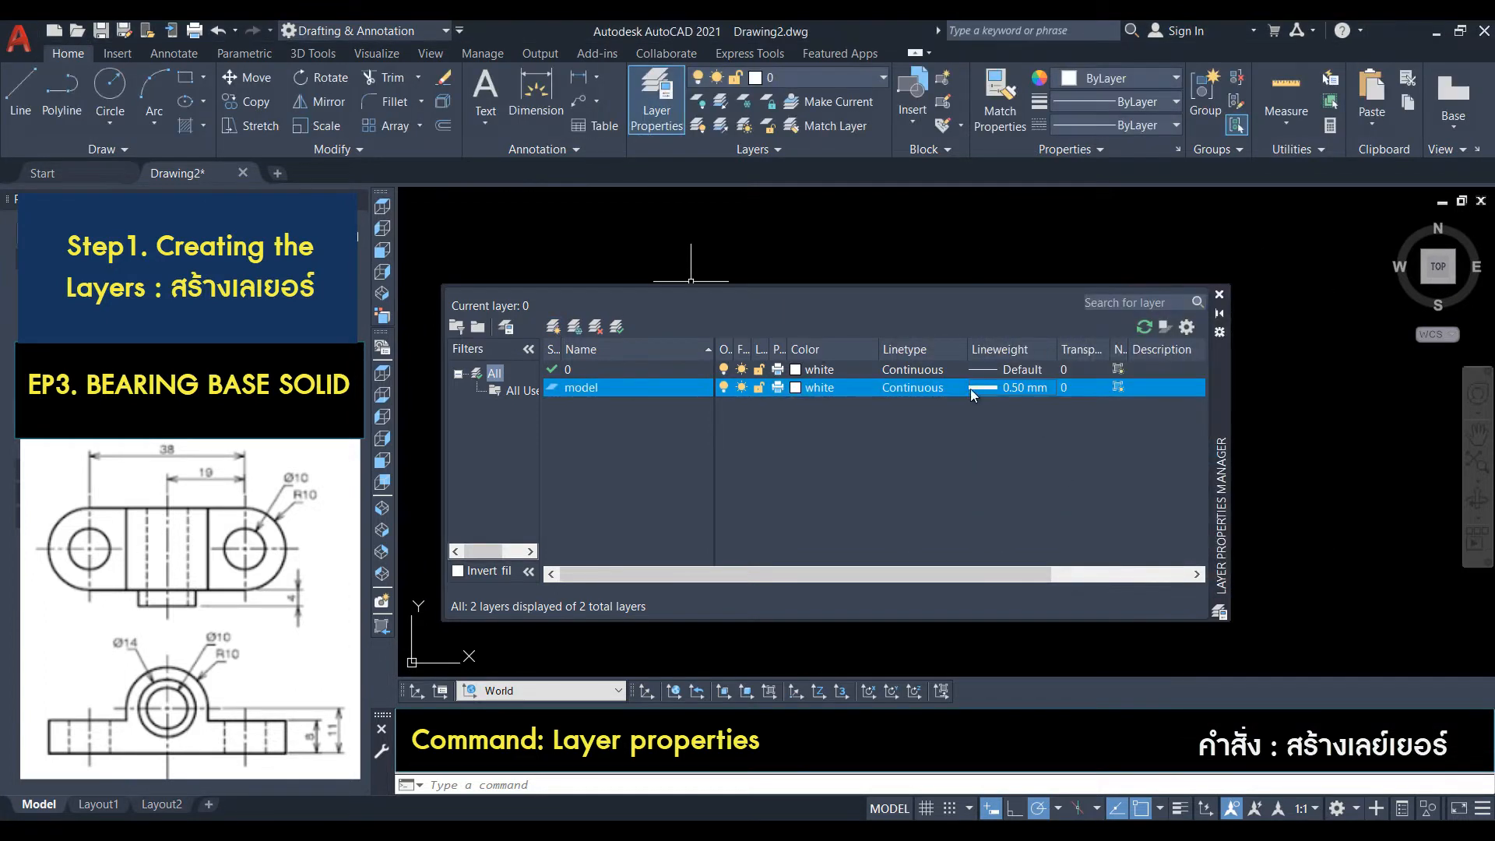
Add a layer named "Center line" and set its colour to green.
key(alt+n)
text(Center lo)
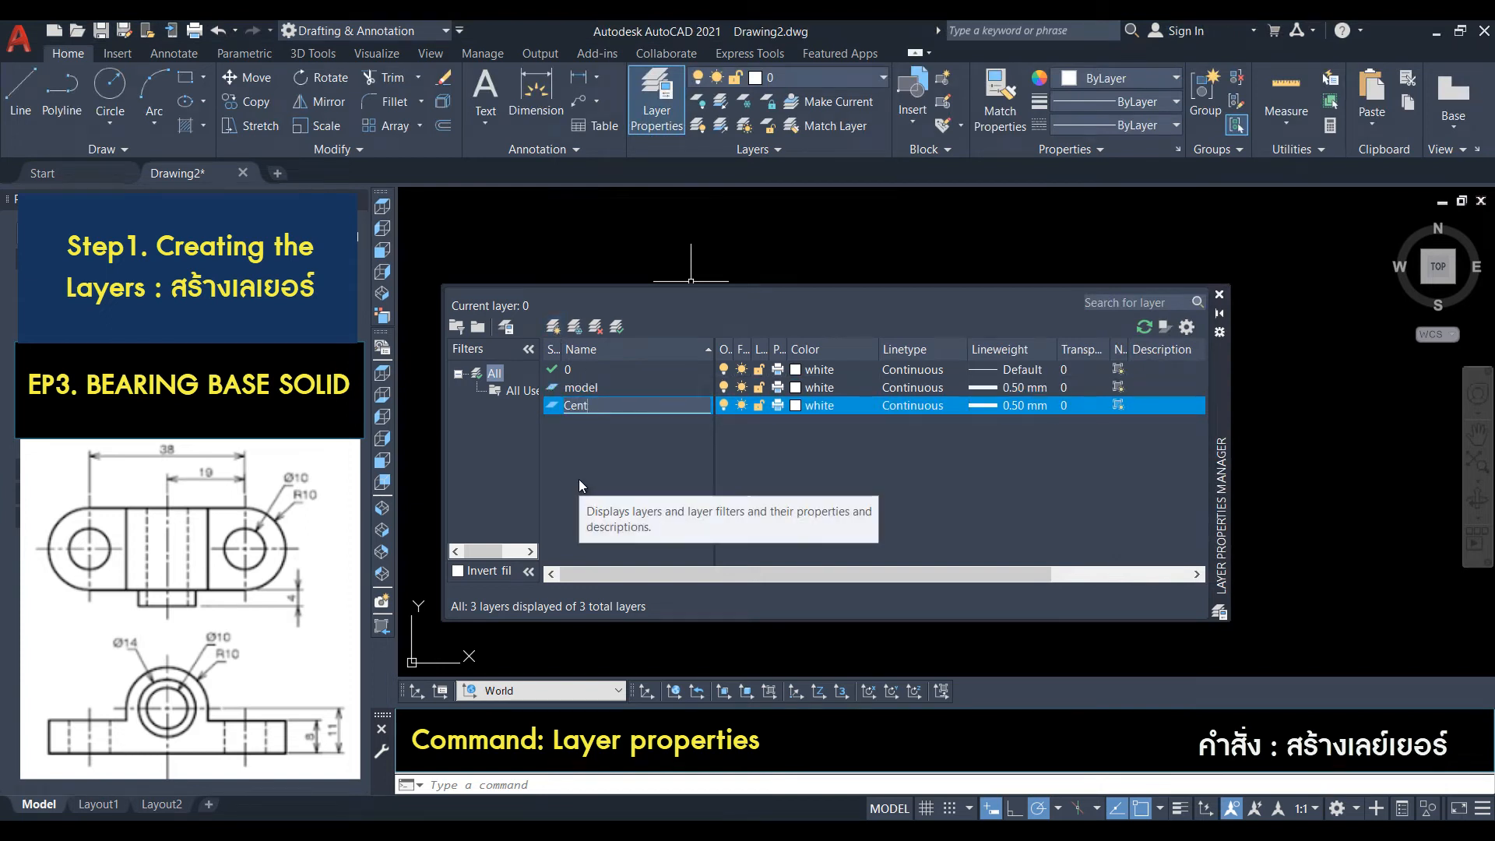
key(BackSpace)
text(ine)
key(Return)
click(817, 405)
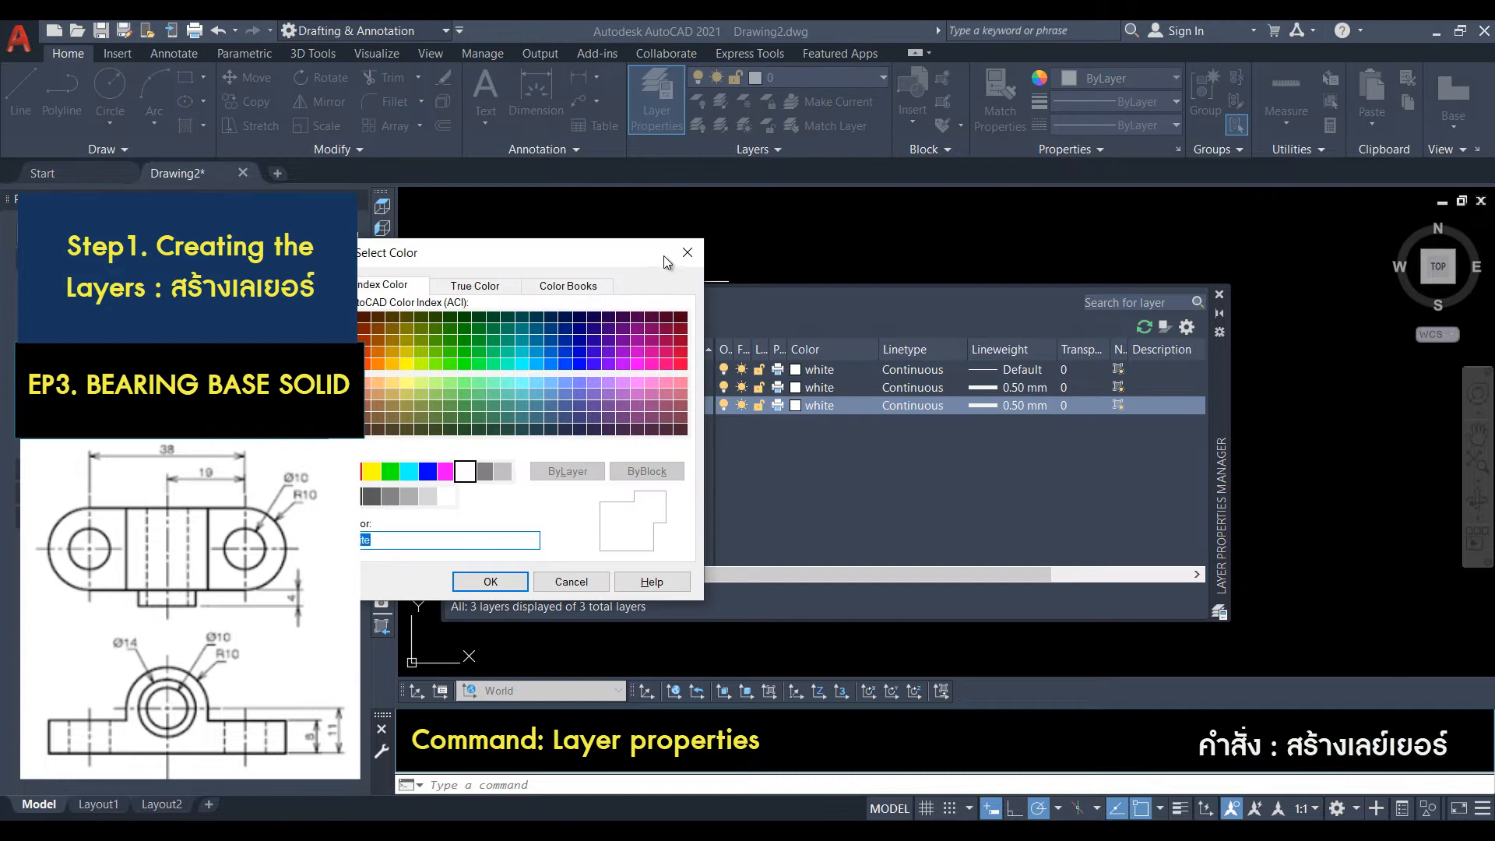
drag(666, 262, 507, 264)
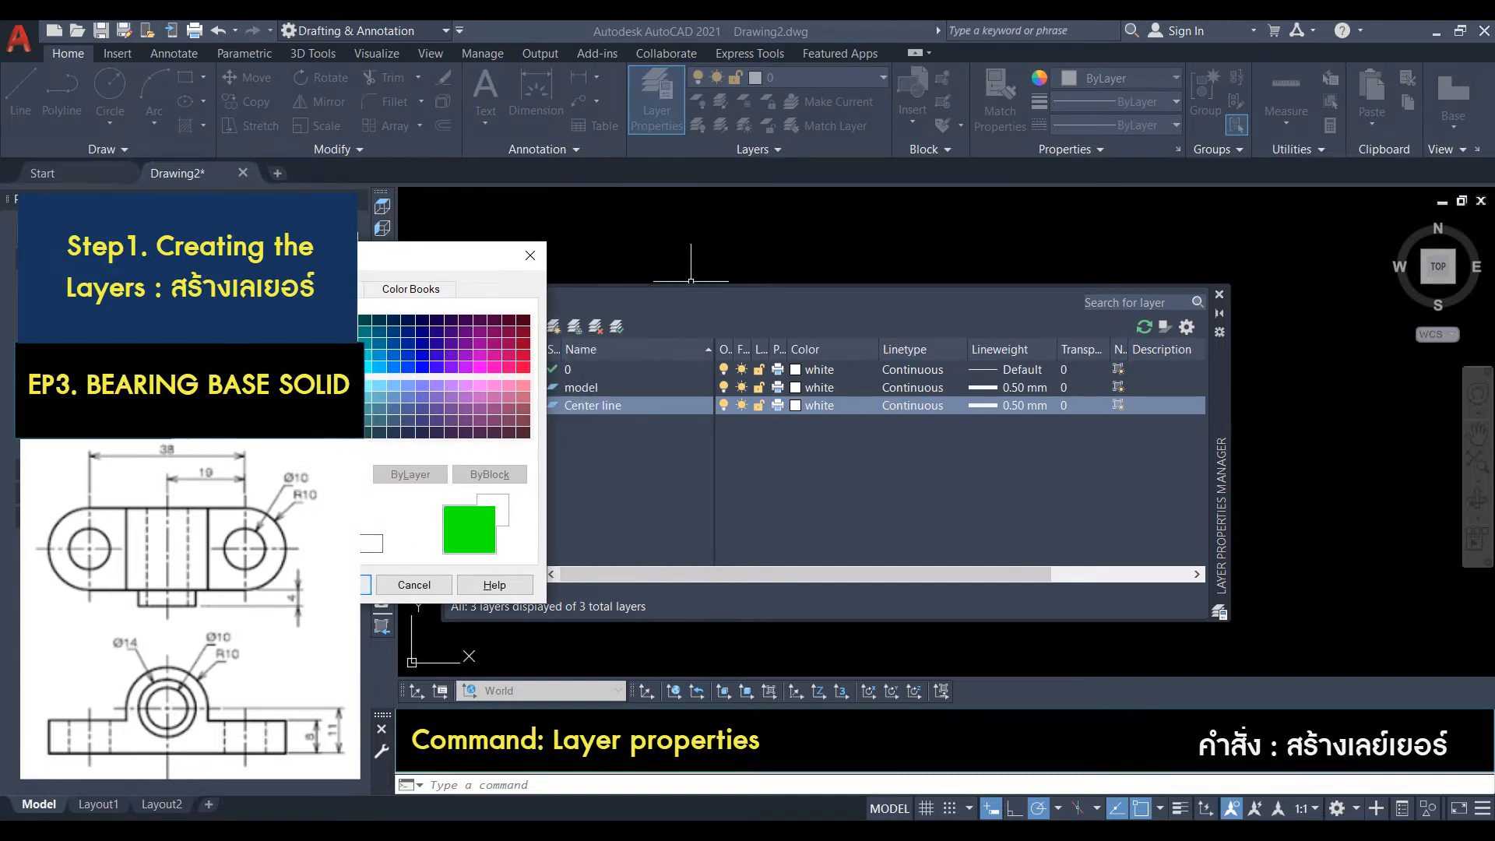
click(334, 584)
Load the CENTER and HIDDEN linetypes and assign CENTER to the Center line layer.
click(912, 405)
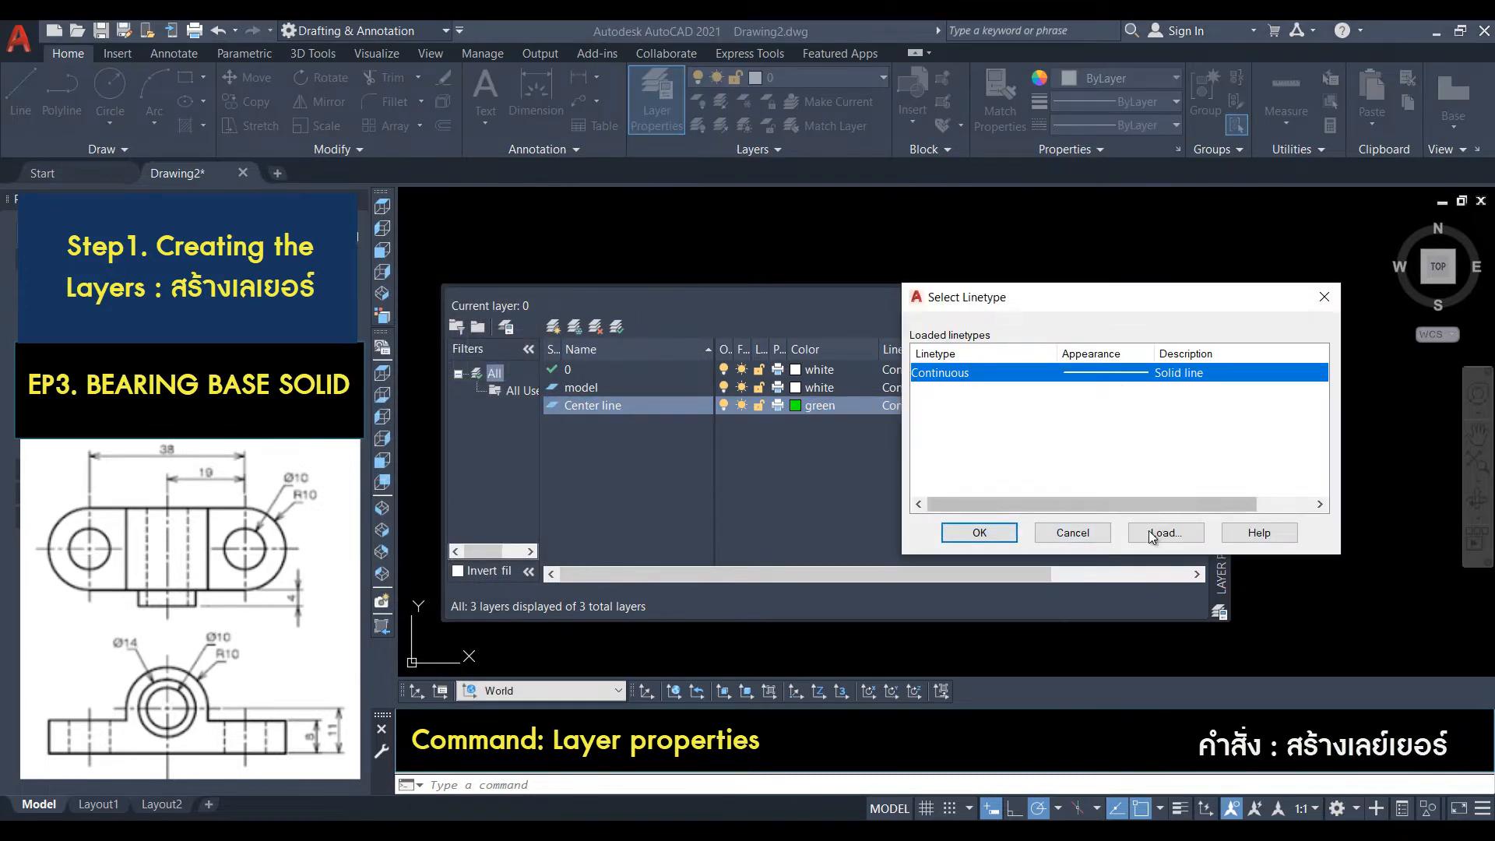
click(1152, 537)
scroll(662, 452, down, 4)
click(560, 443)
click(664, 553)
click(1165, 533)
scroll(580, 452, down, 6)
scroll(584, 451, down, 2)
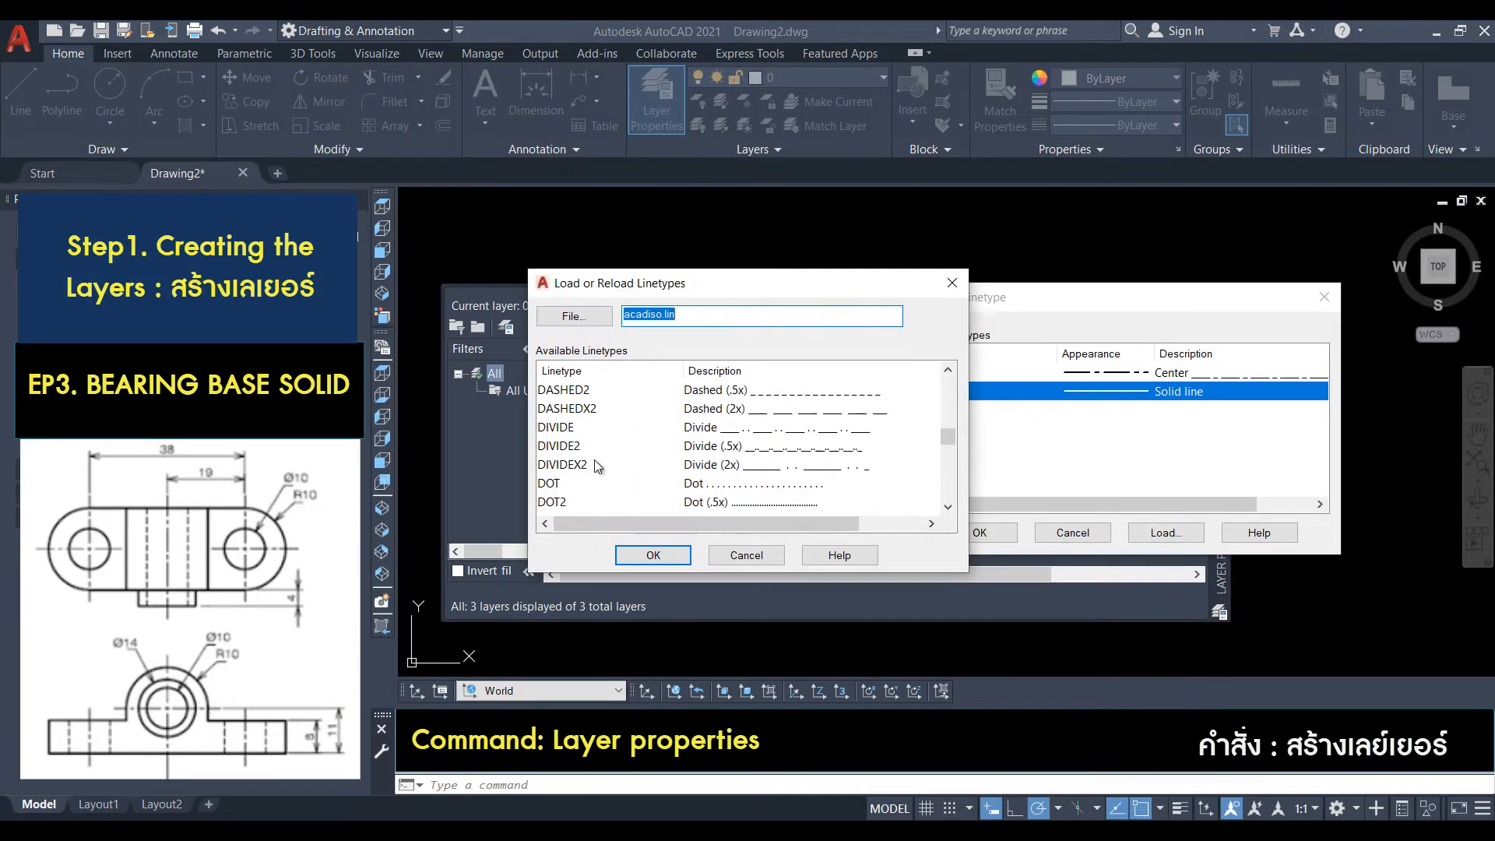
scroll(561, 435, down, 2)
click(653, 554)
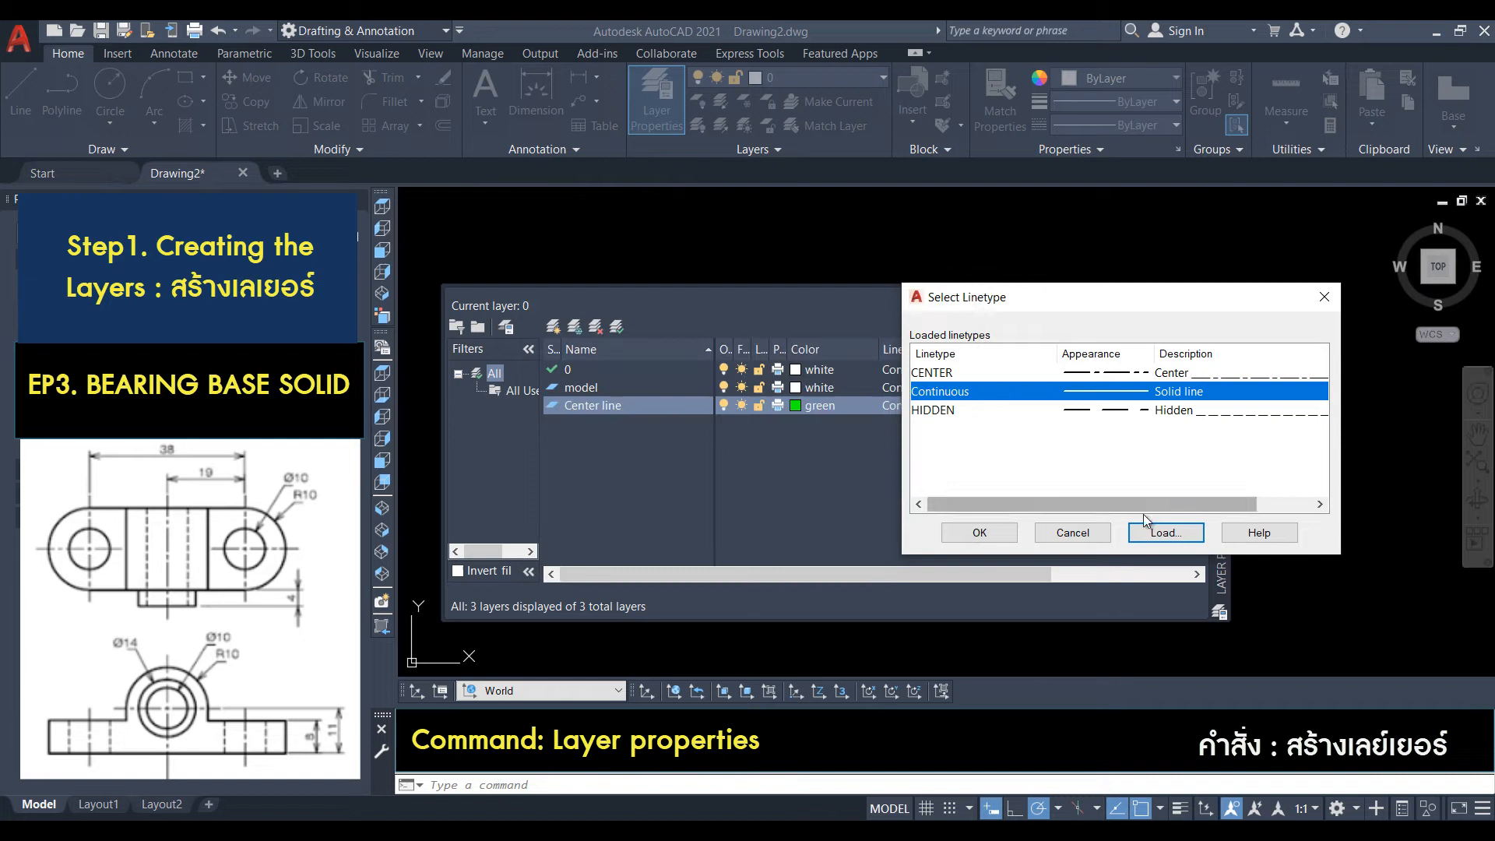
click(954, 374)
click(975, 532)
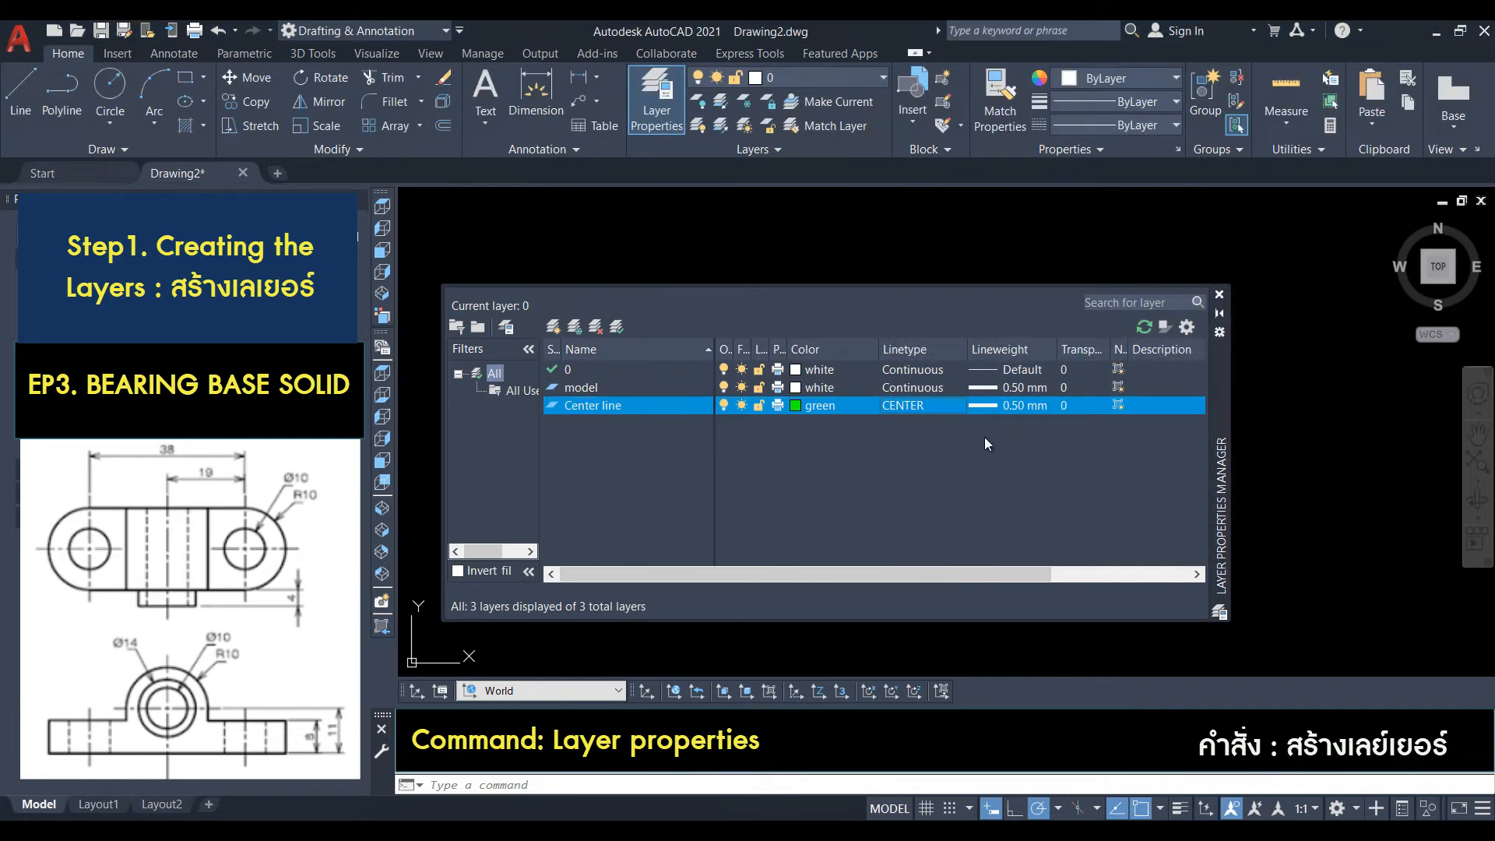
Set the Center line layer's lineweight to 0.20 mm.
click(969, 405)
click(1060, 357)
click(1032, 564)
Add a layer named "Title block" with white colour, Continuous linetype and 0.50 mm lineweight.
click(553, 327)
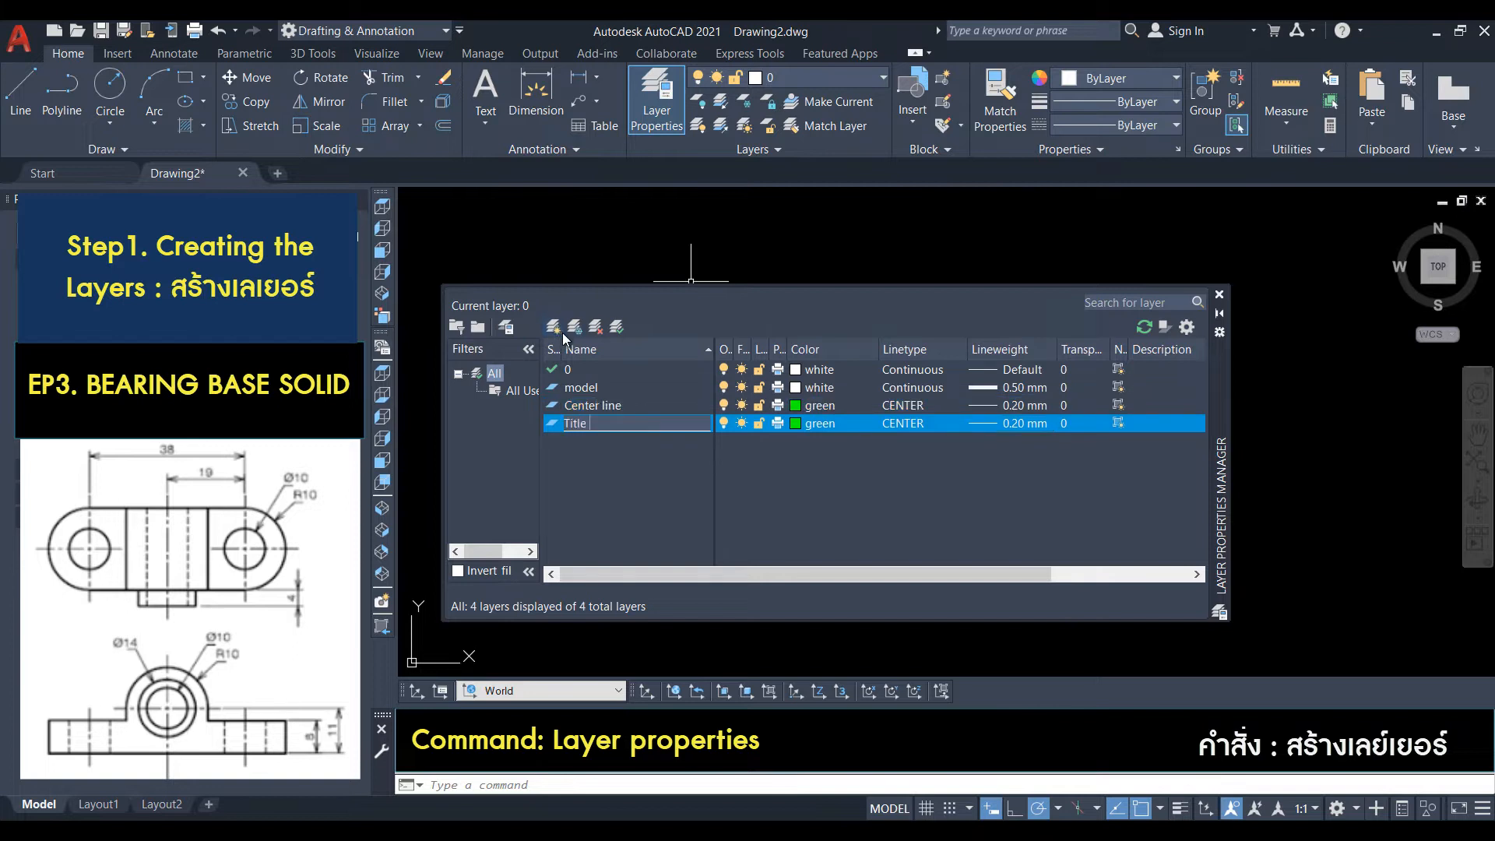
click(819, 424)
click(333, 584)
click(903, 423)
click(952, 387)
click(980, 528)
click(1012, 423)
scroll(1063, 456, down, 2)
click(1063, 454)
click(1032, 564)
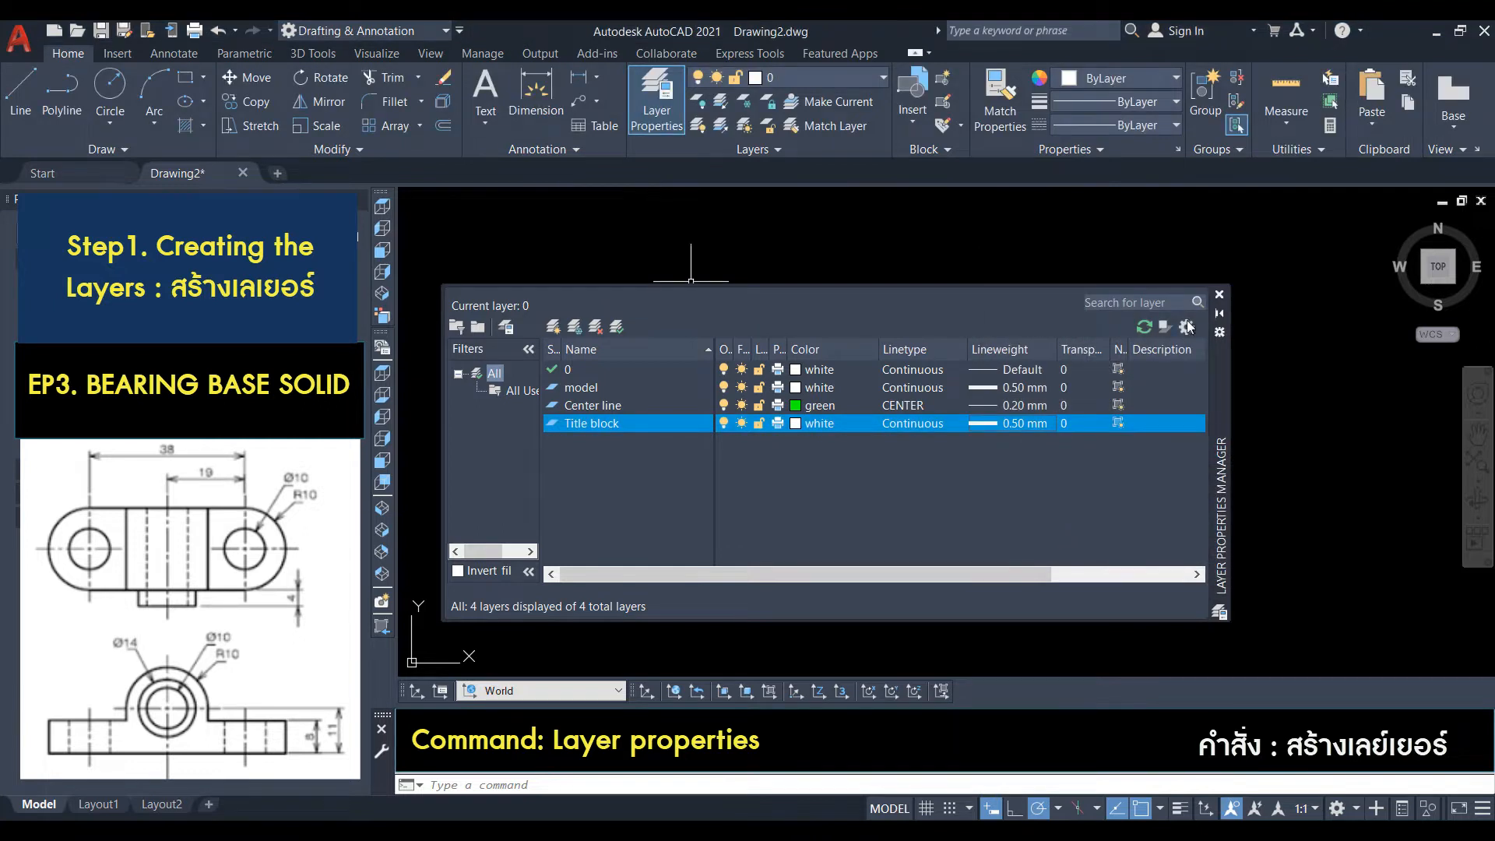
Add a layer named "Dimension" with red colour and 0.25 mm lineweight, and close the layer manager.
click(558, 328)
text(Dimension)
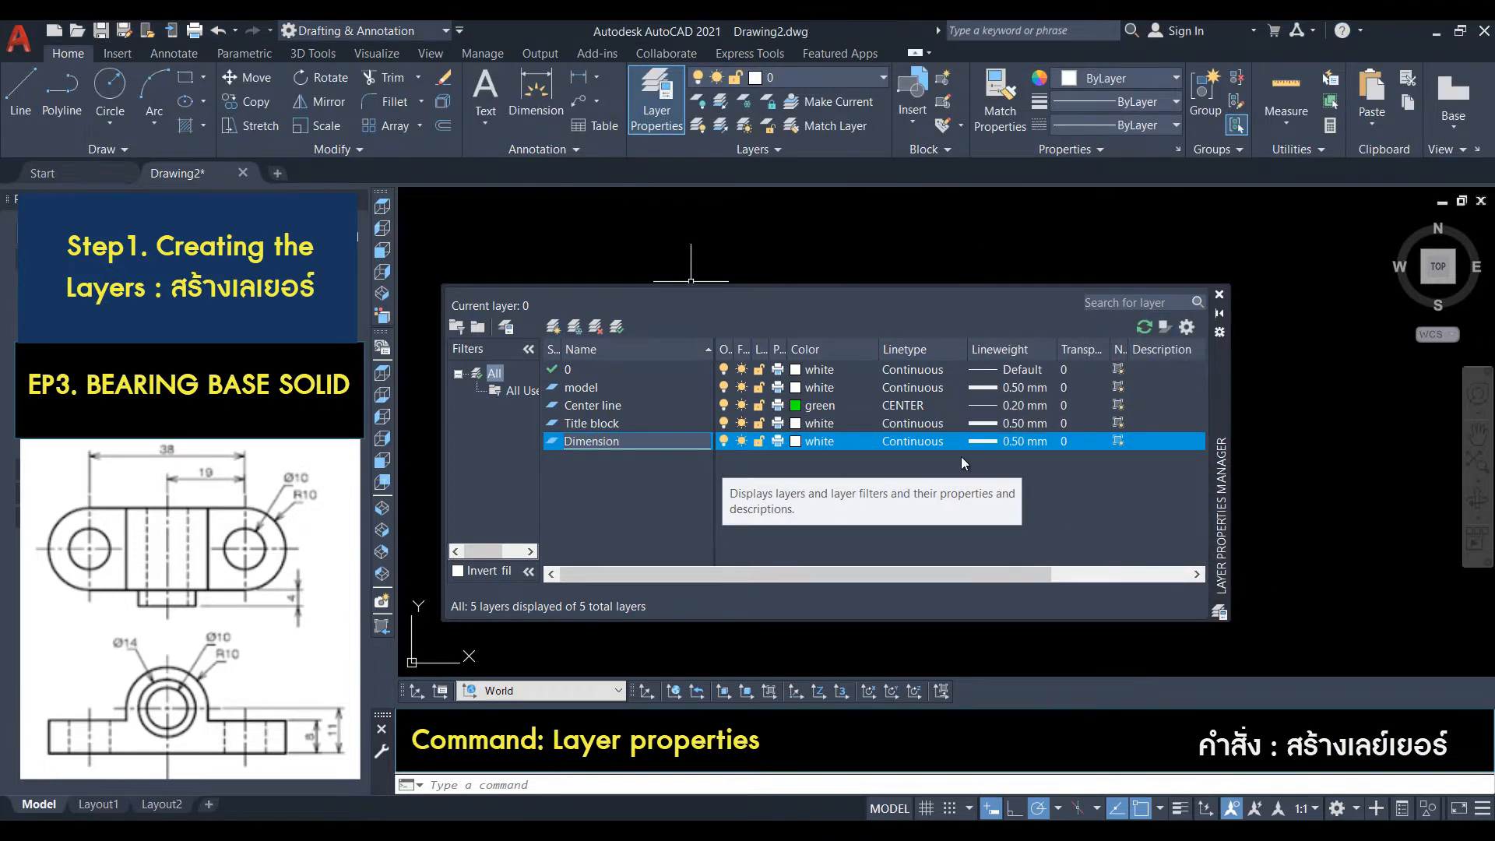
click(814, 441)
click(335, 585)
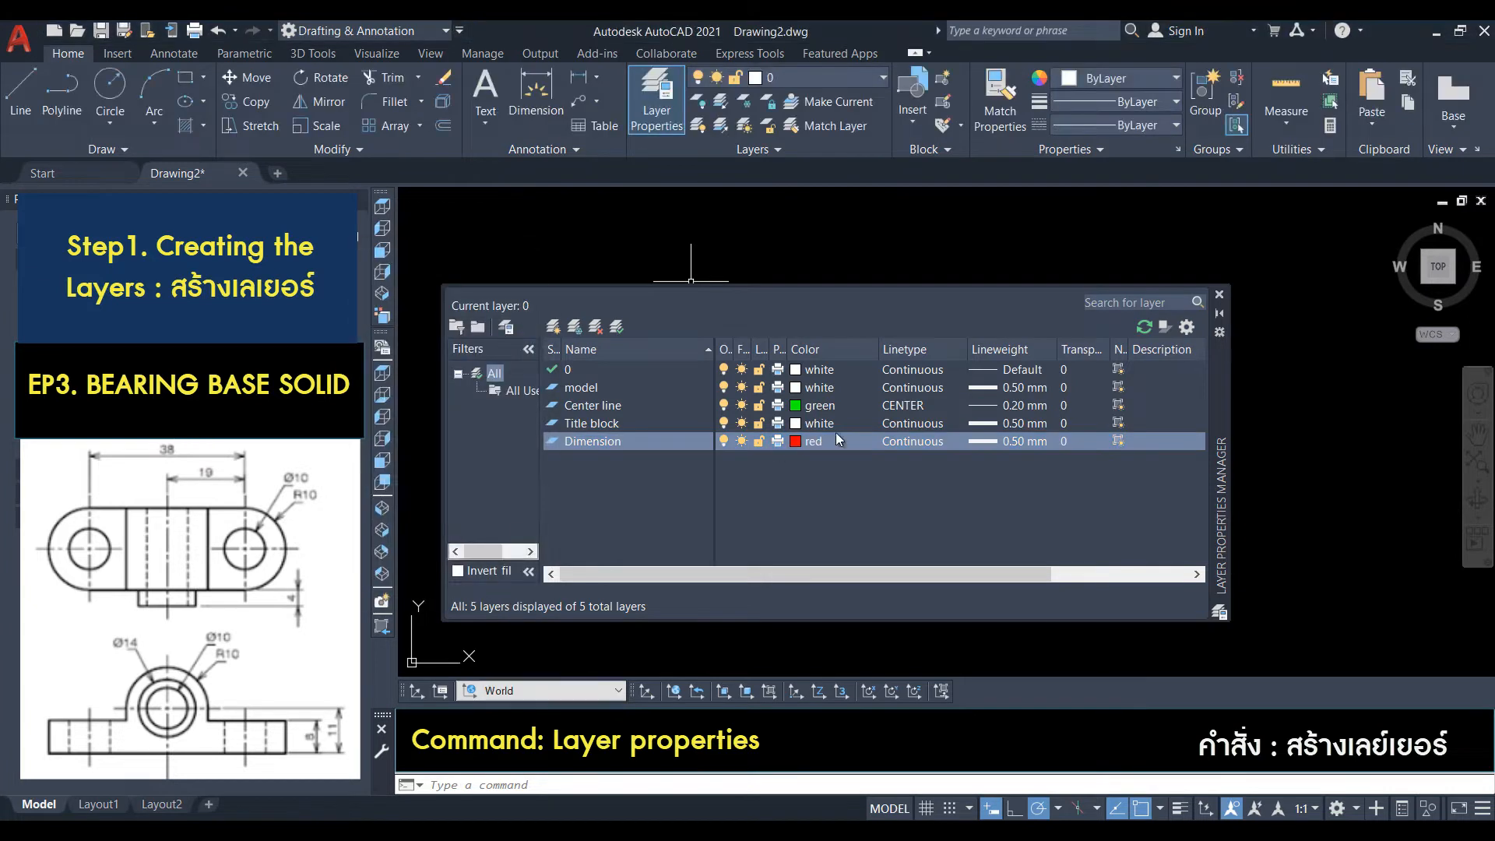
click(986, 443)
click(1072, 381)
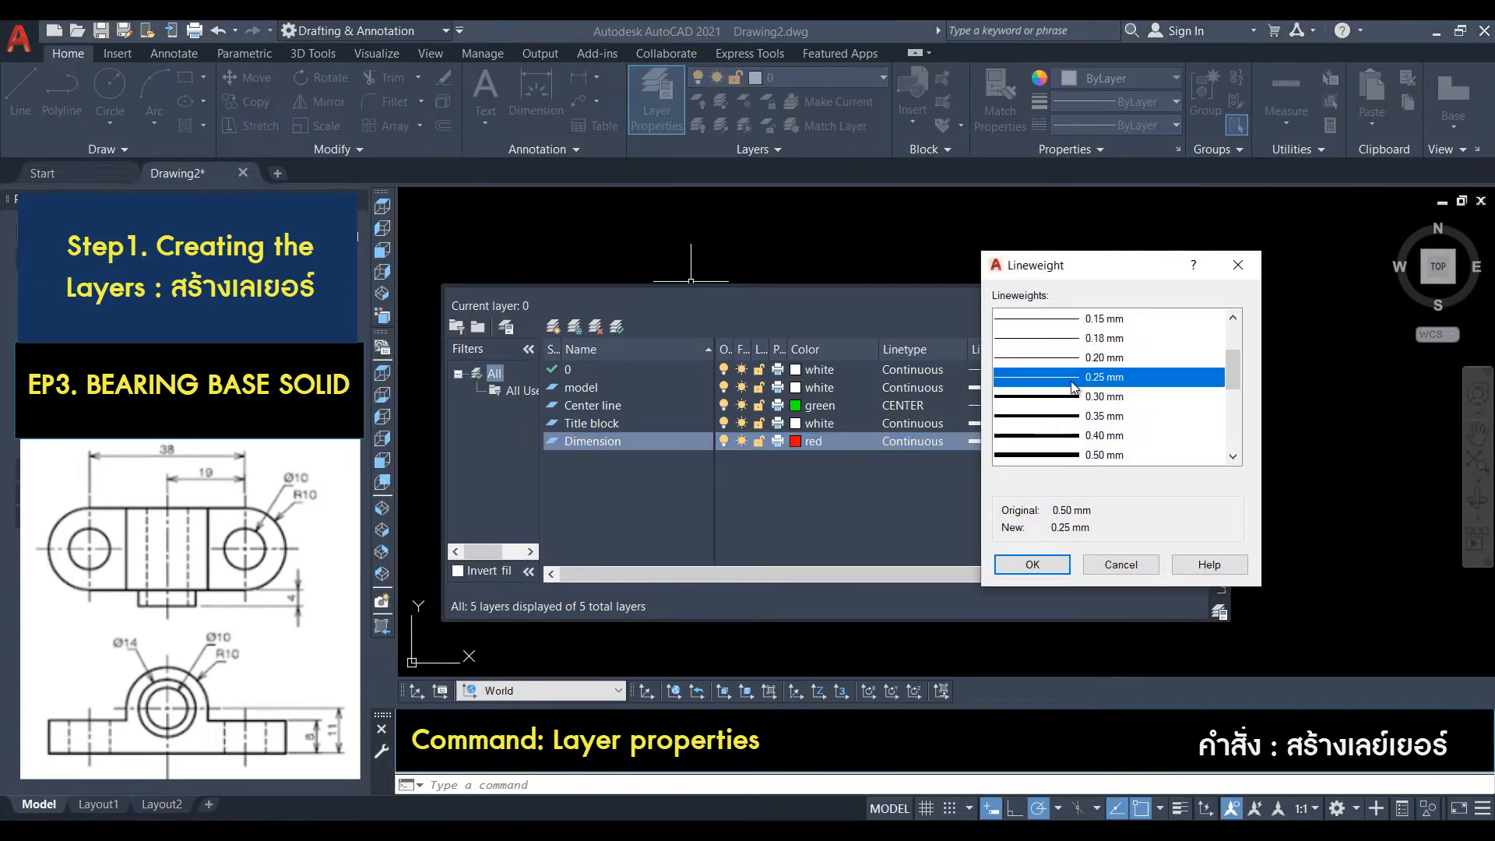
click(1035, 565)
click(1218, 296)
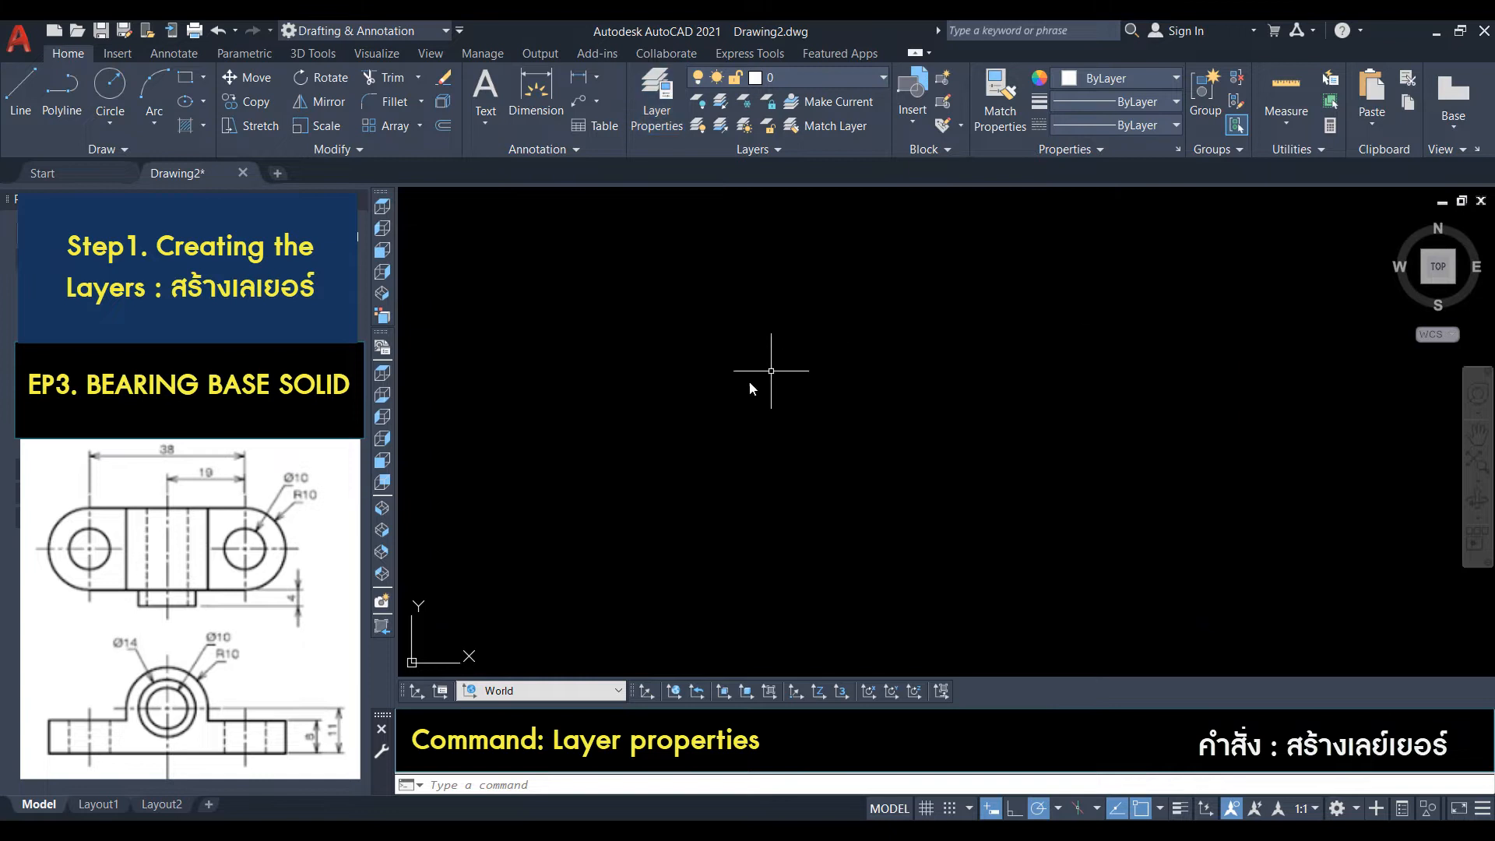
Split the drawing area into two vertical viewports.
click(428, 55)
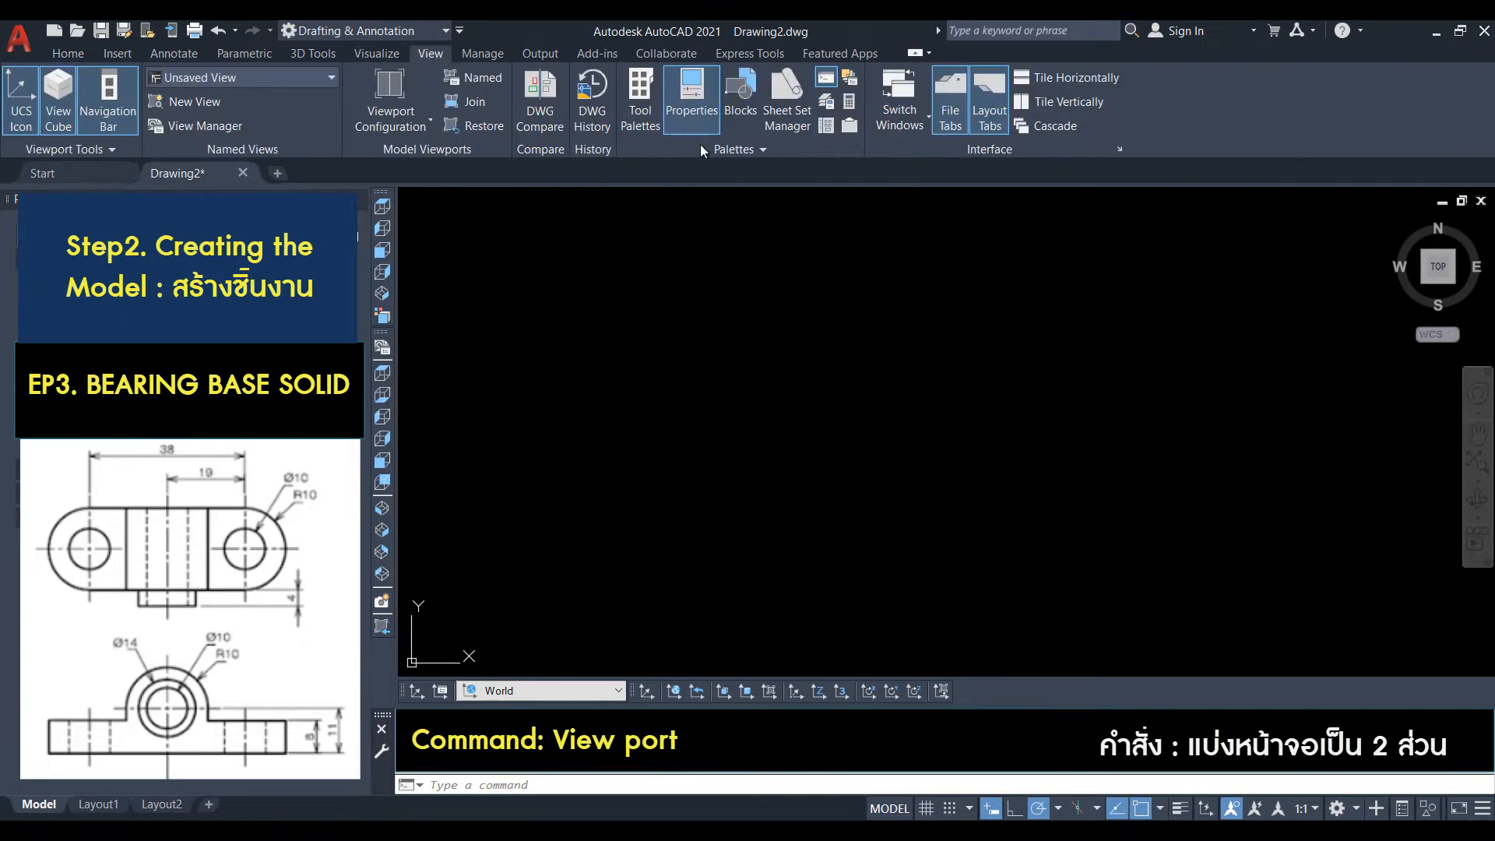
click(390, 120)
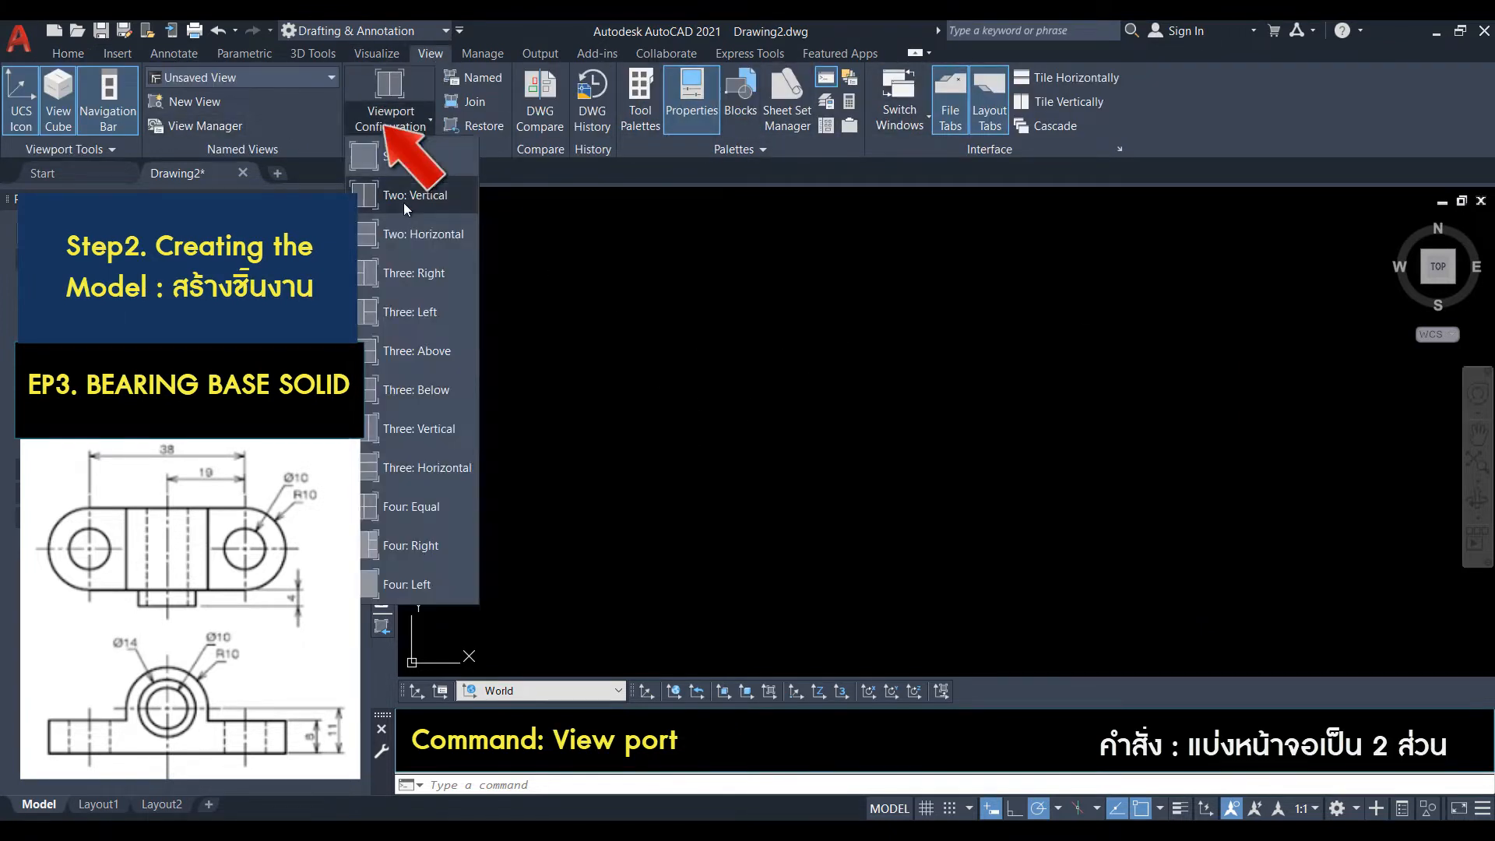
click(421, 197)
Set the right-hand viewport to the SW Isometric view with the Shaded with edges visual style.
click(1042, 383)
click(1065, 360)
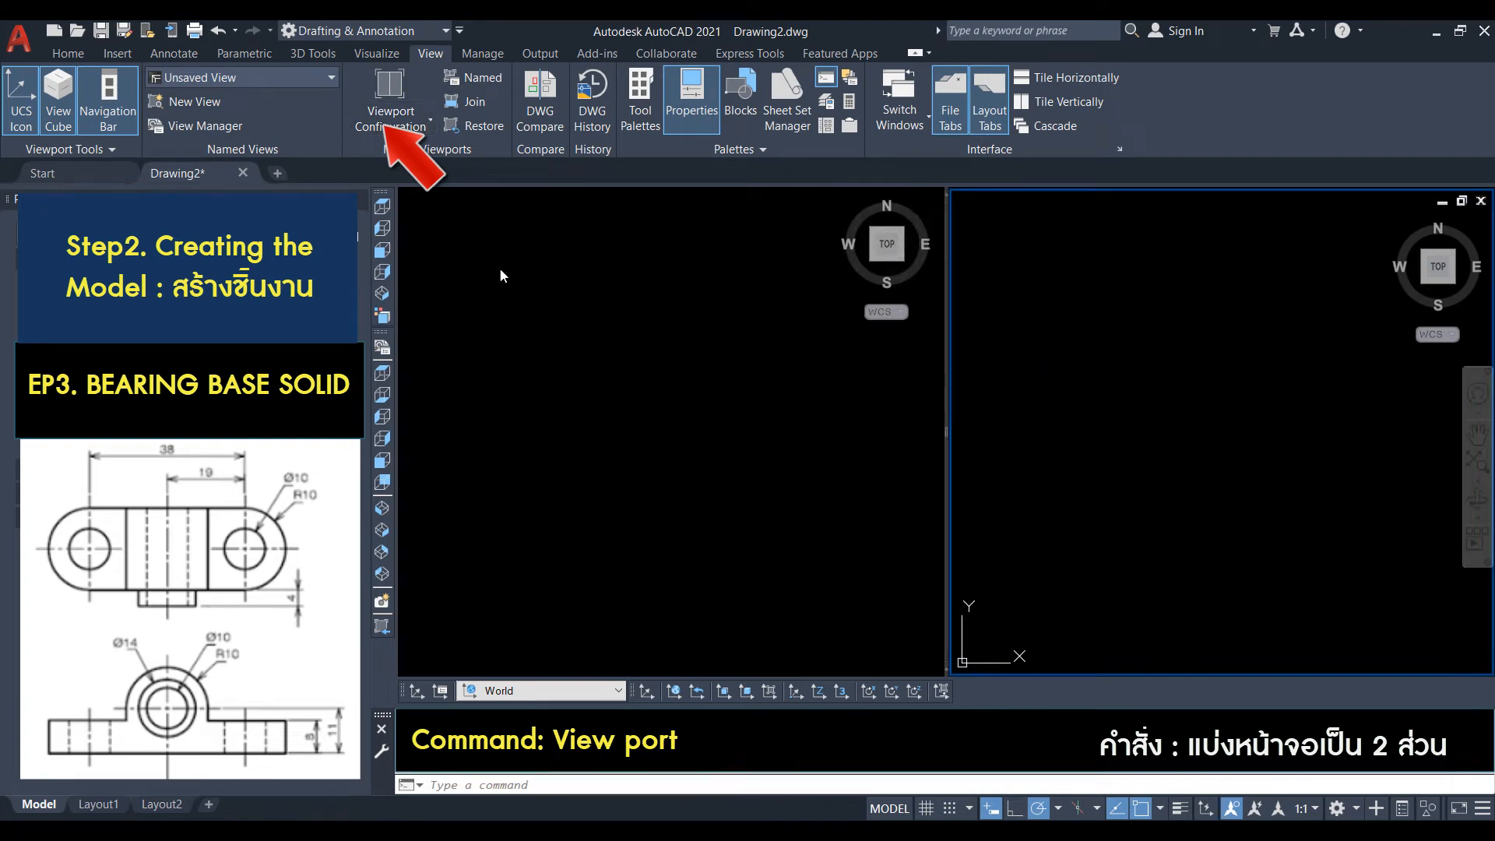
click(383, 509)
click(611, 433)
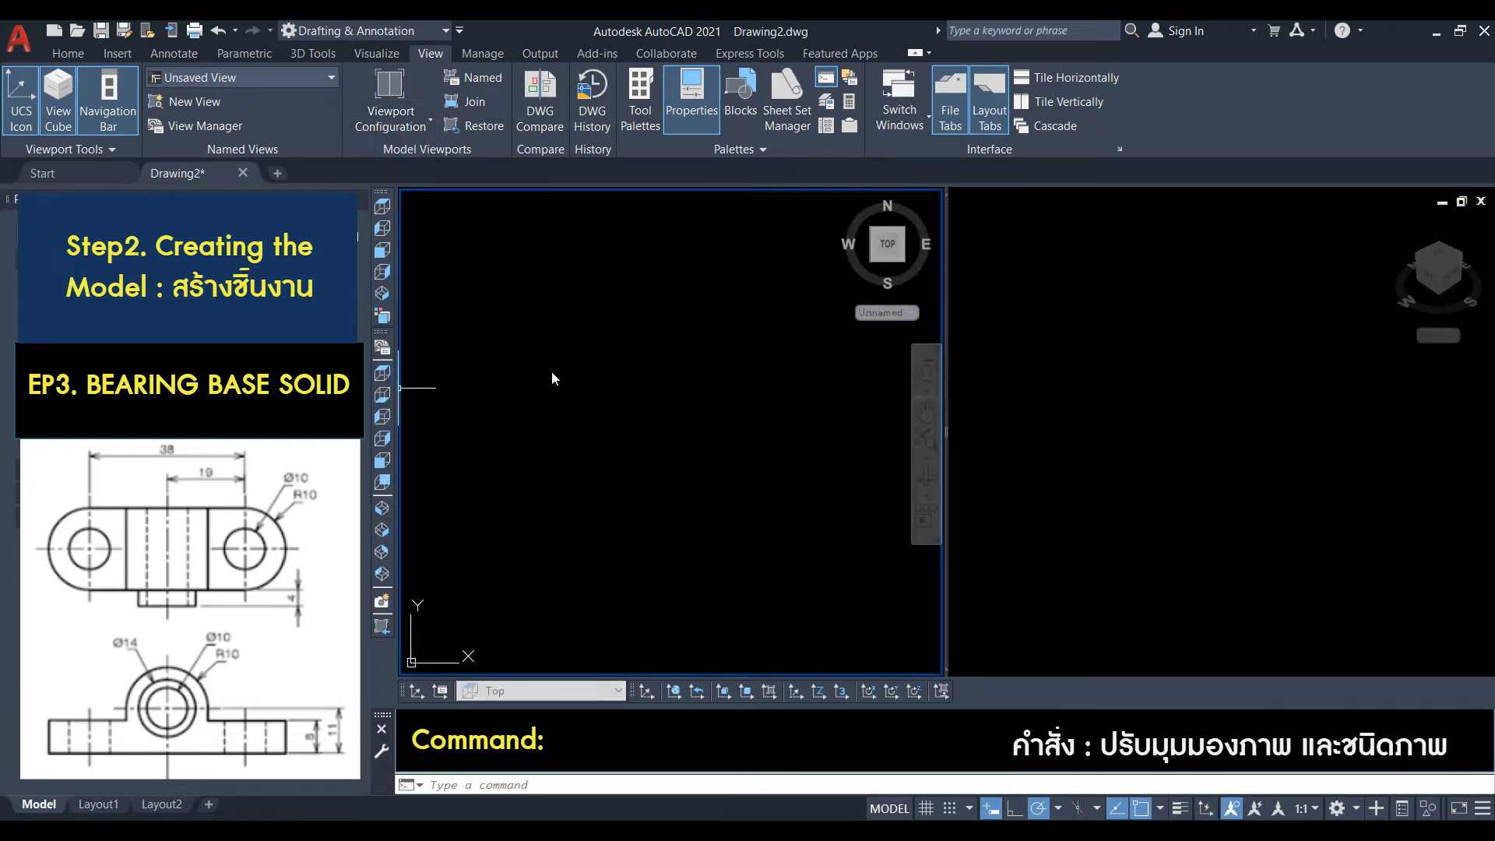
click(1023, 257)
click(1084, 204)
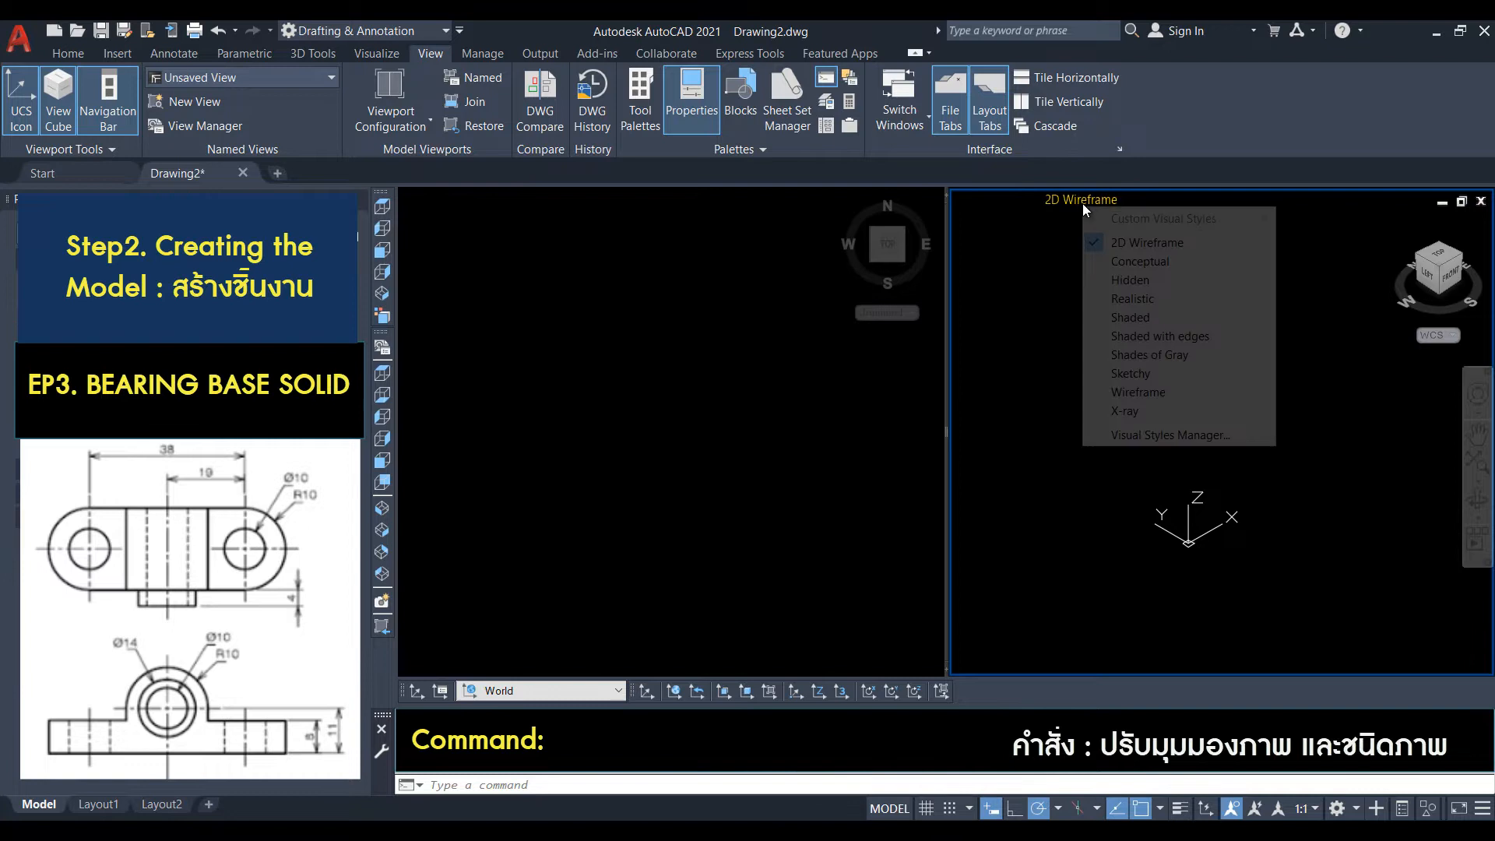
click(1140, 336)
Draw a rectangle 38 wide and 20 high in the top-view viewport.
click(622, 440)
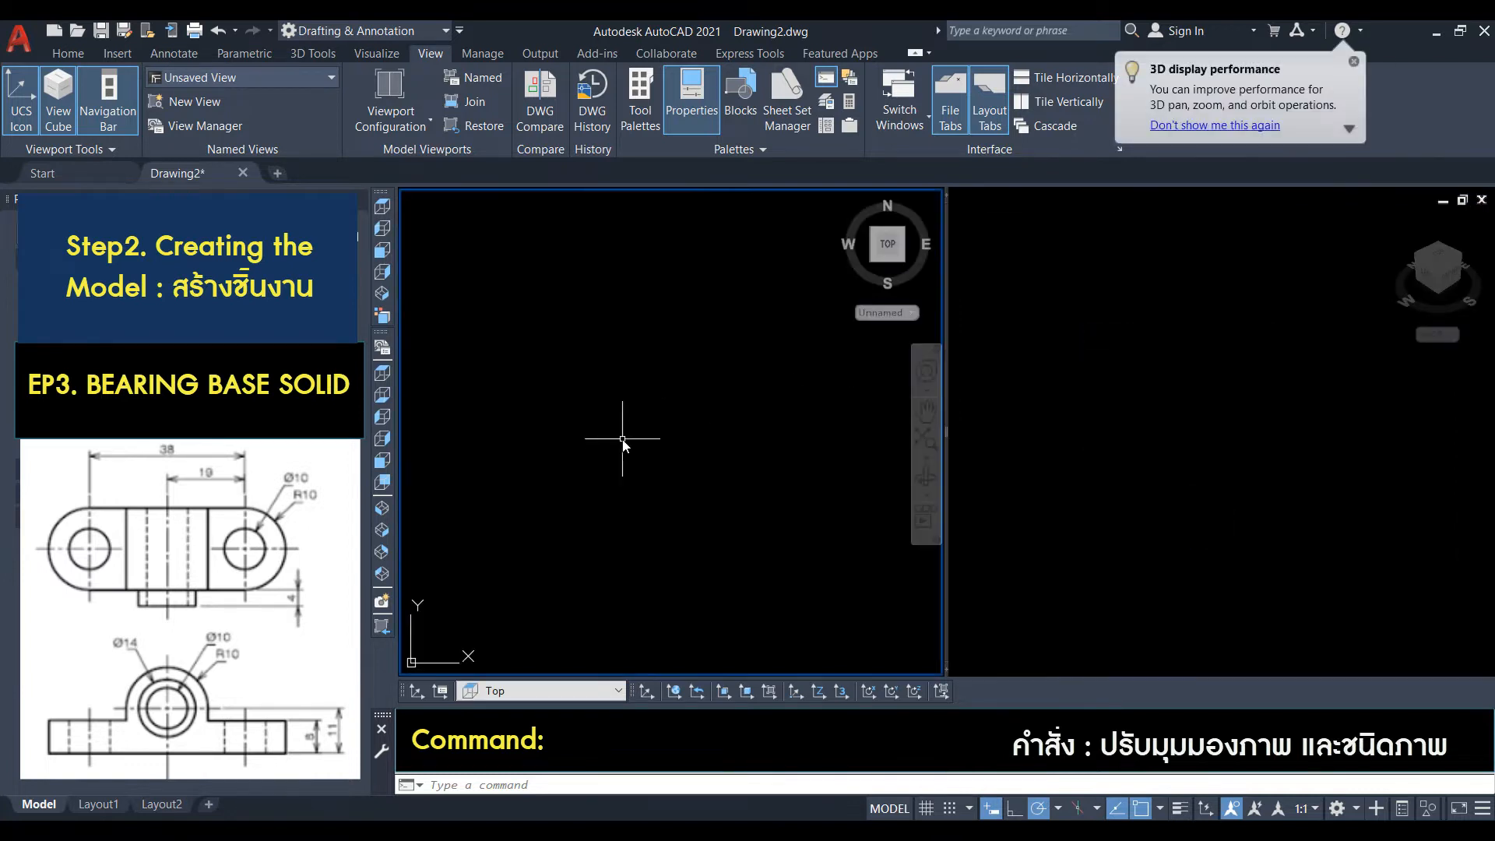
text(rec)
key(Return)
click(551, 489)
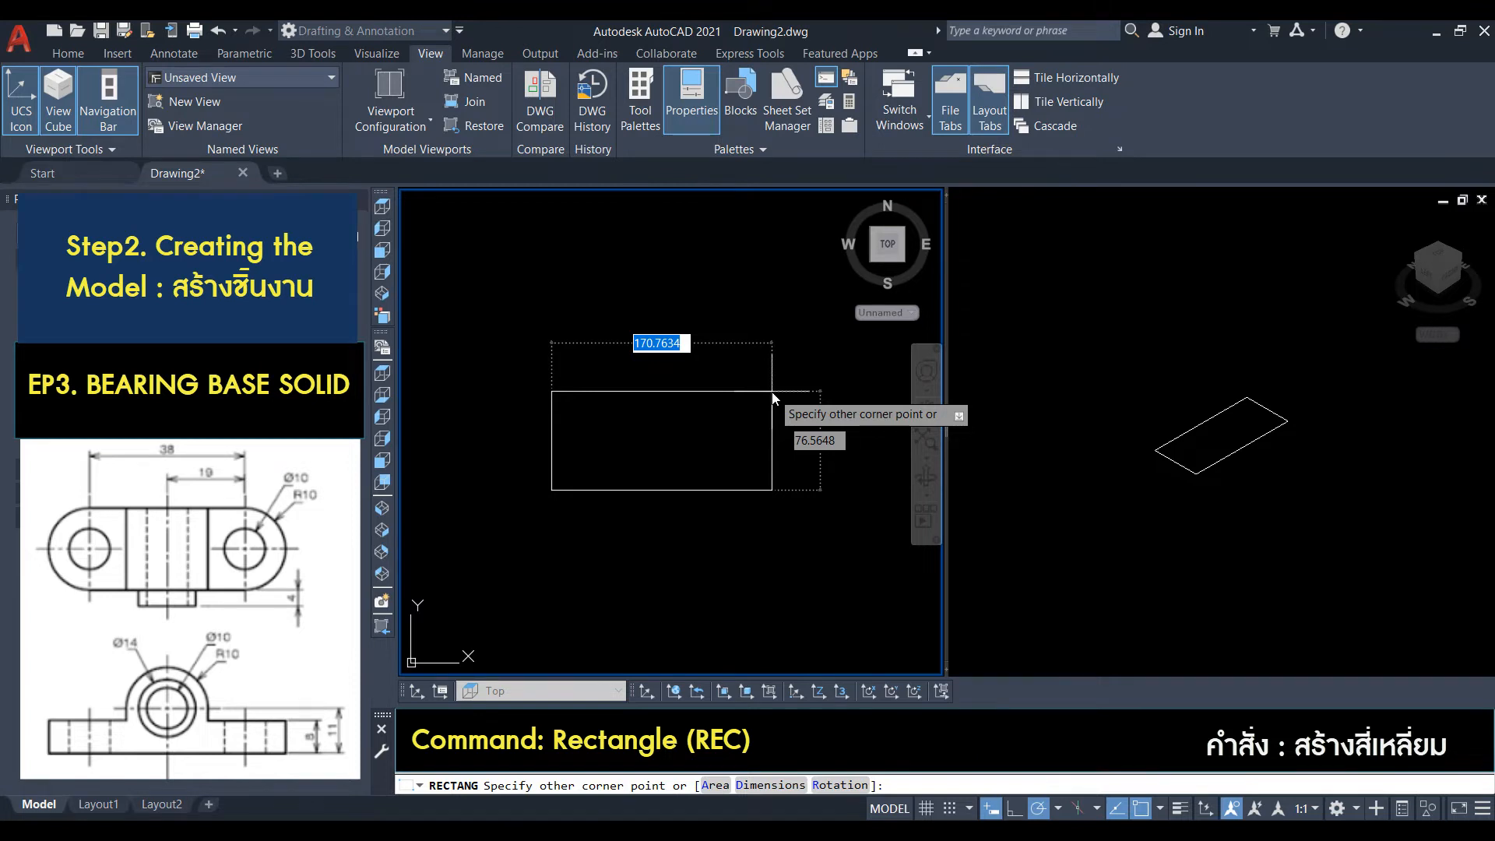
text(38)
key(Tab)
text(19)
key(Return)
scroll(509, 496, up, 6)
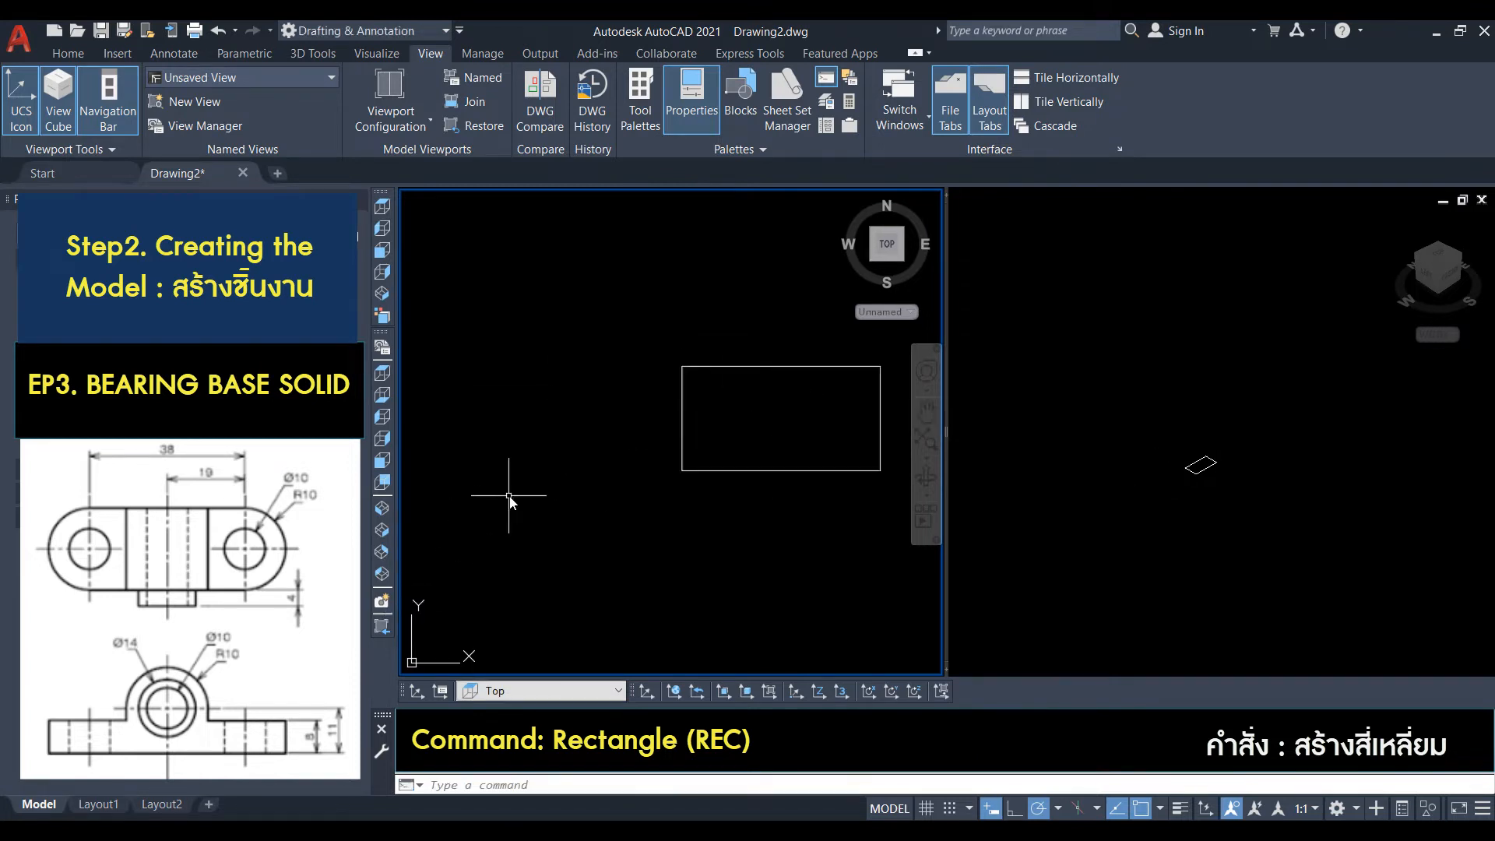
click(1034, 443)
scroll(1299, 446, up, 5)
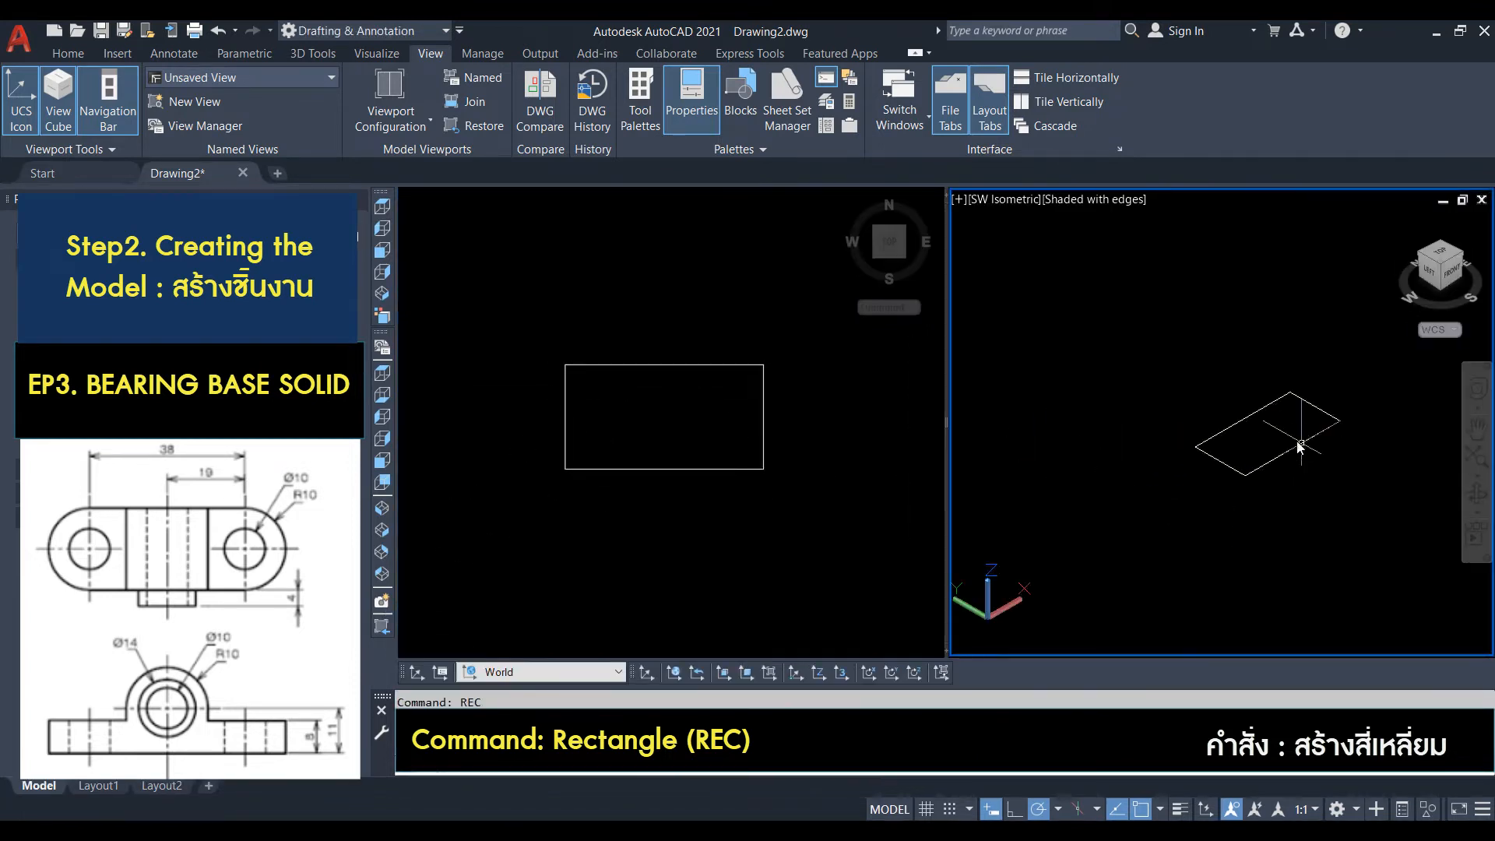
Draw two circles of radius 10 centred on the midpoints of the rectangle's short edges.
click(680, 401)
key(Return)
click(565, 417)
click(565, 365)
key(Return)
click(764, 417)
key(Return)
Draw a concentric circle of radius 5 inside each of the two end circles.
key(Return)
click(573, 424)
text(5)
key(Return)
key(Return)
click(711, 419)
text(5)
key(Return)
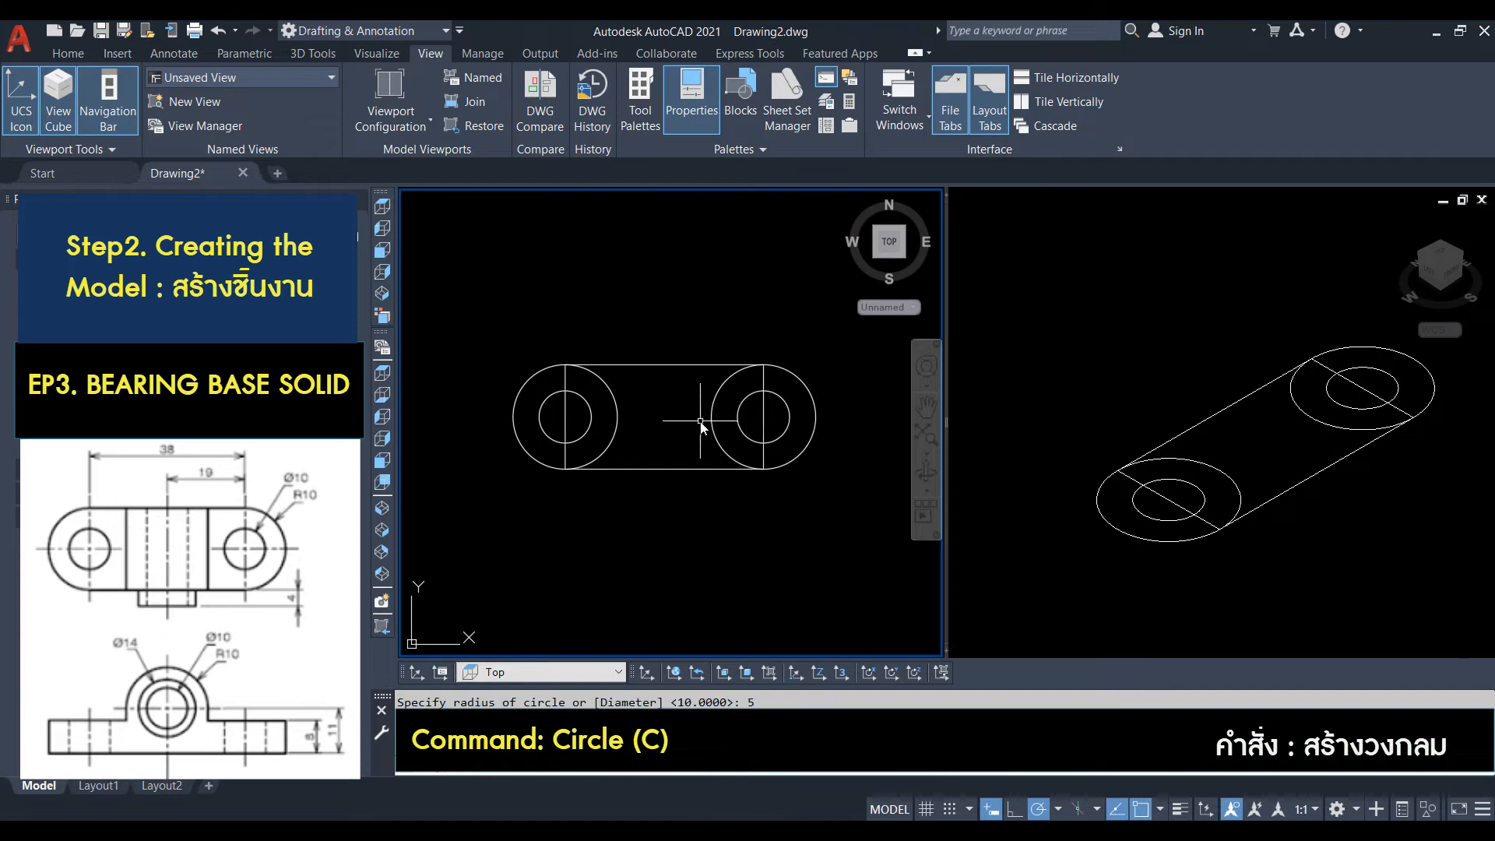
Trim the inner halves of the large circles and the rectangle's short edges to leave a slot-shaped outline around two holes.
text(tr)
key(Return)
click(732, 517)
click(606, 297)
key(Return)
click(712, 421)
click(617, 406)
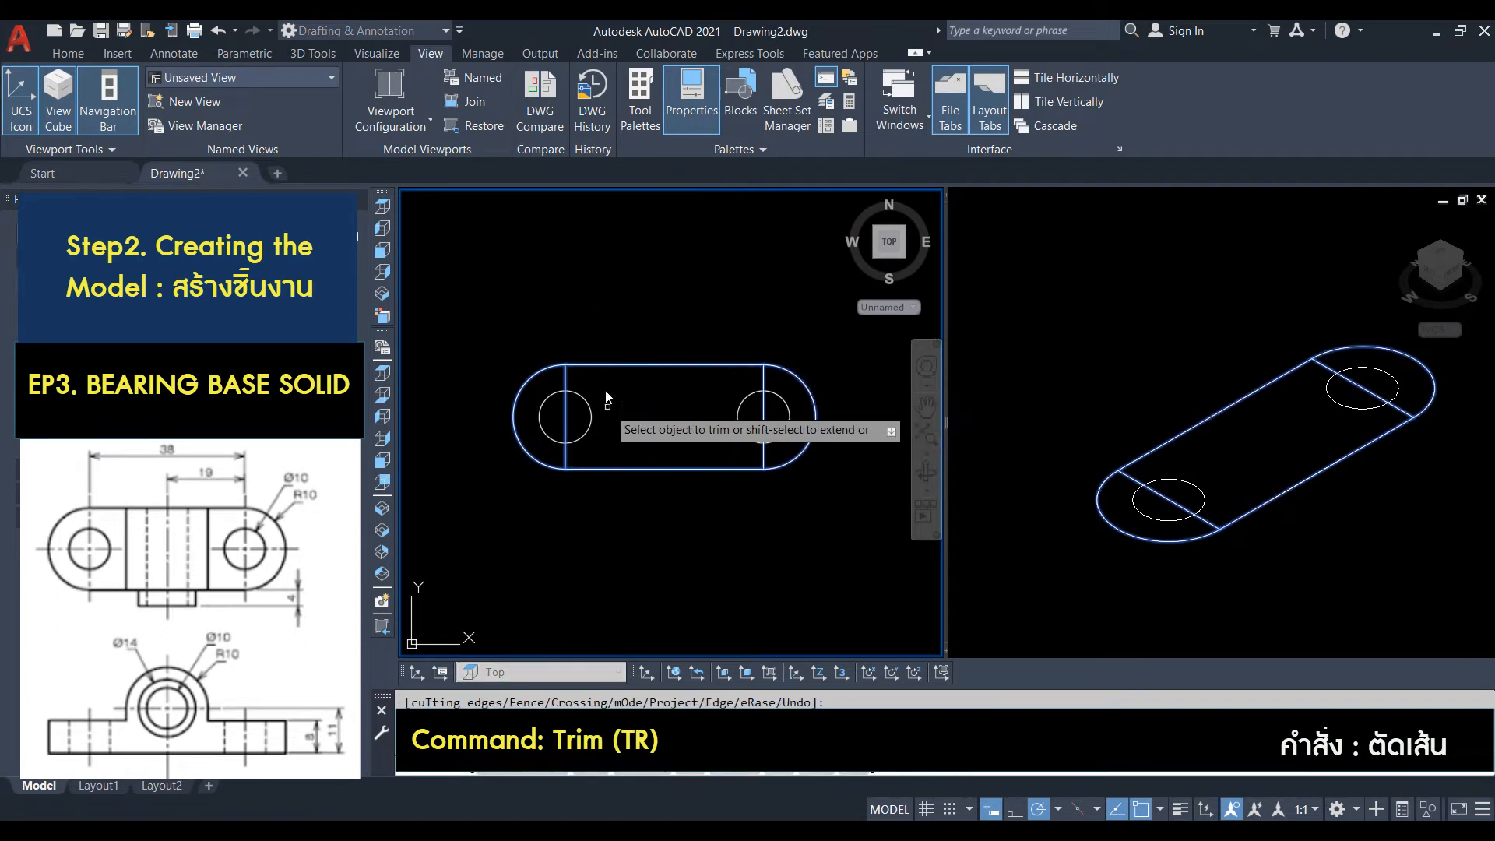
click(566, 381)
click(752, 381)
click(769, 383)
click(764, 383)
key(Return)
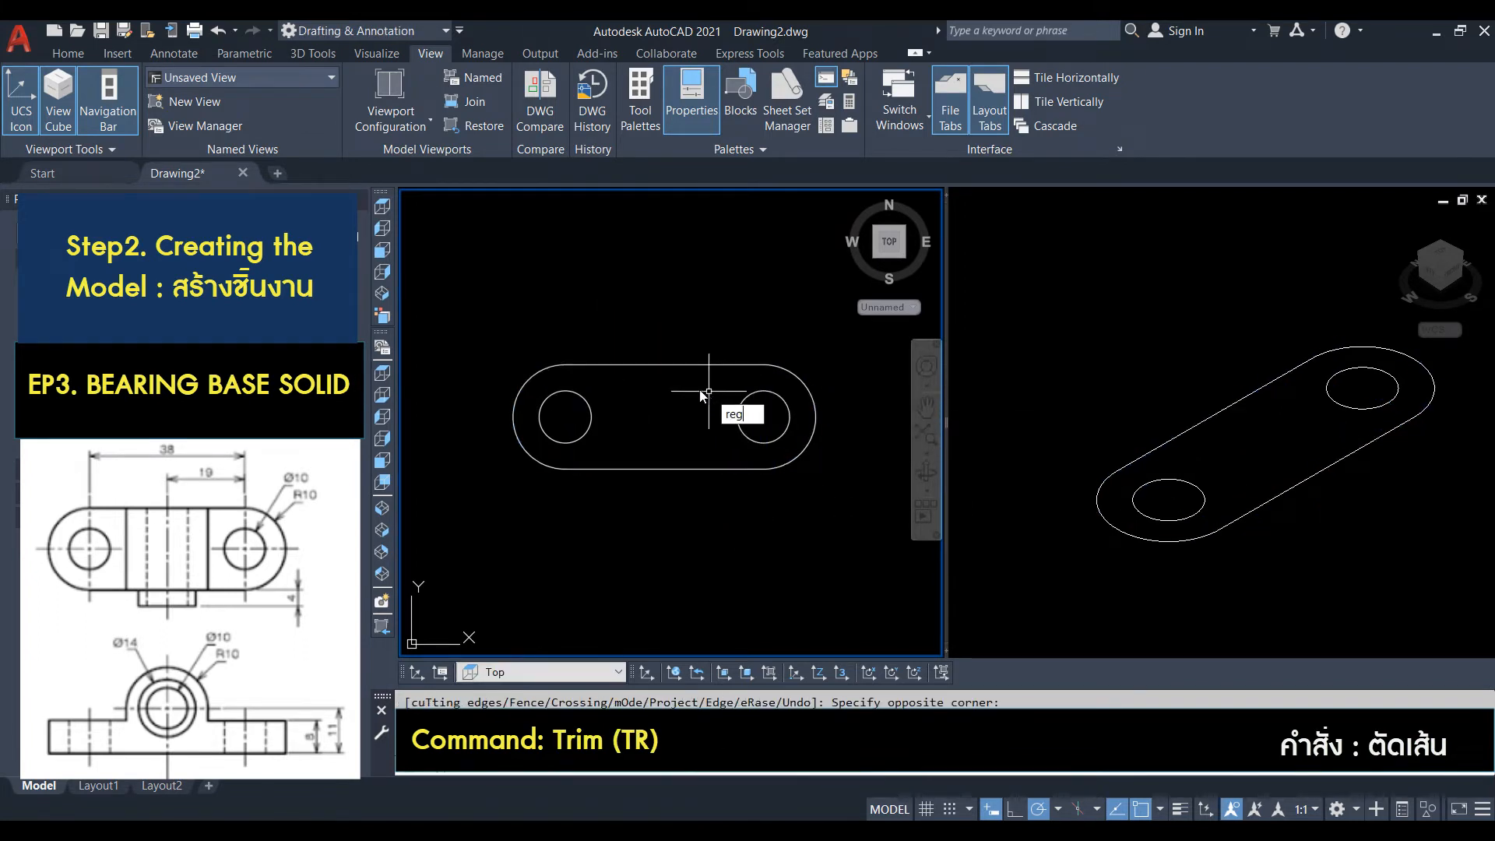
Convert the slot-shaped outline and the two hole circles into regions.
text(reg)
key(Return)
click(484, 317)
click(818, 517)
key(Return)
Extrude the outline region and both circle regions to a height of 8.
key(Return)
click(716, 396)
click(688, 349)
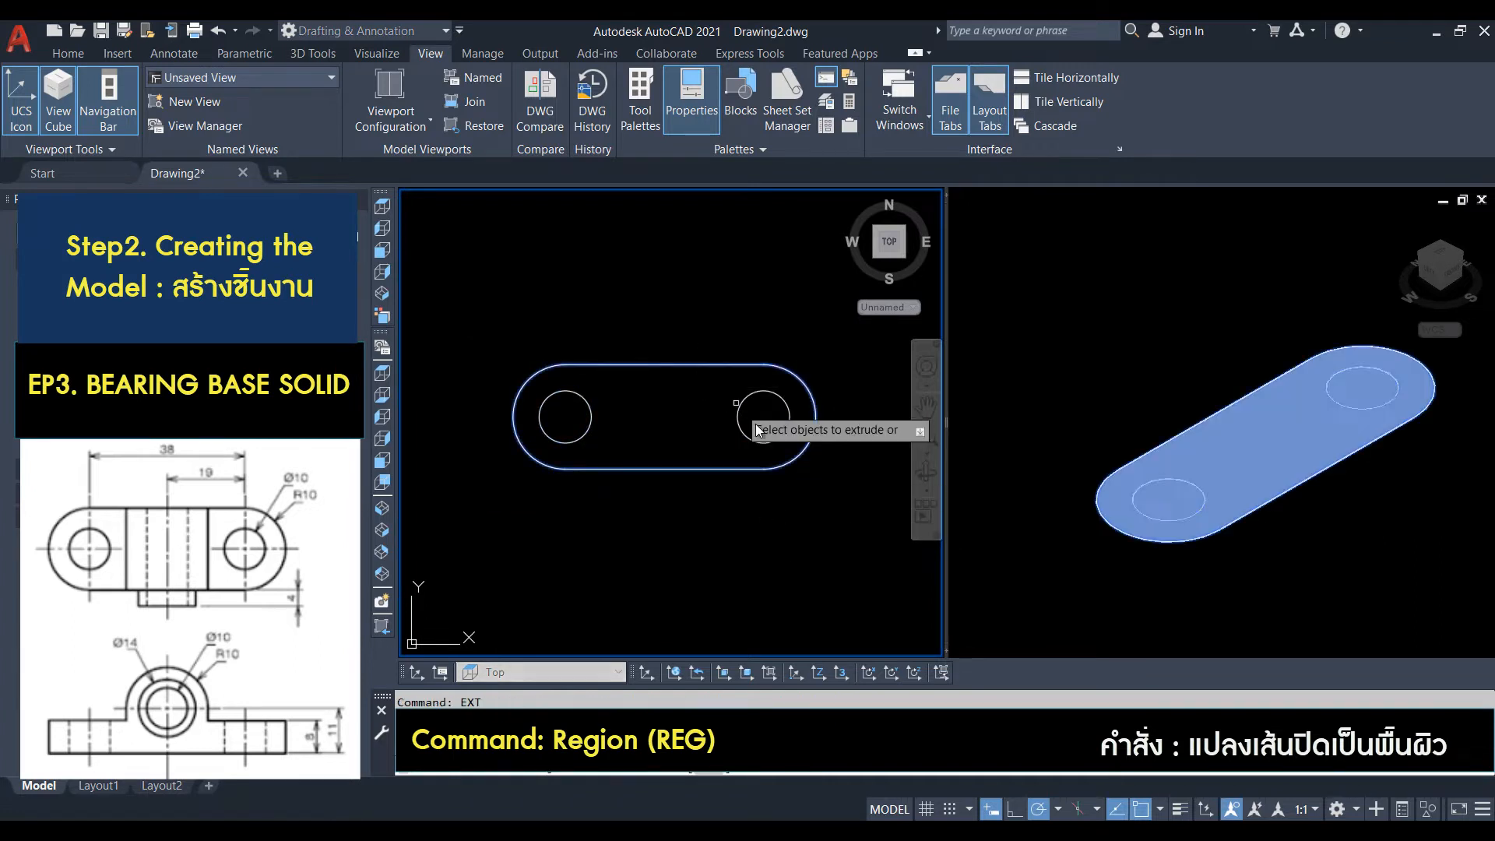
click(737, 407)
click(568, 391)
key(Return)
text(8)
key(Return)
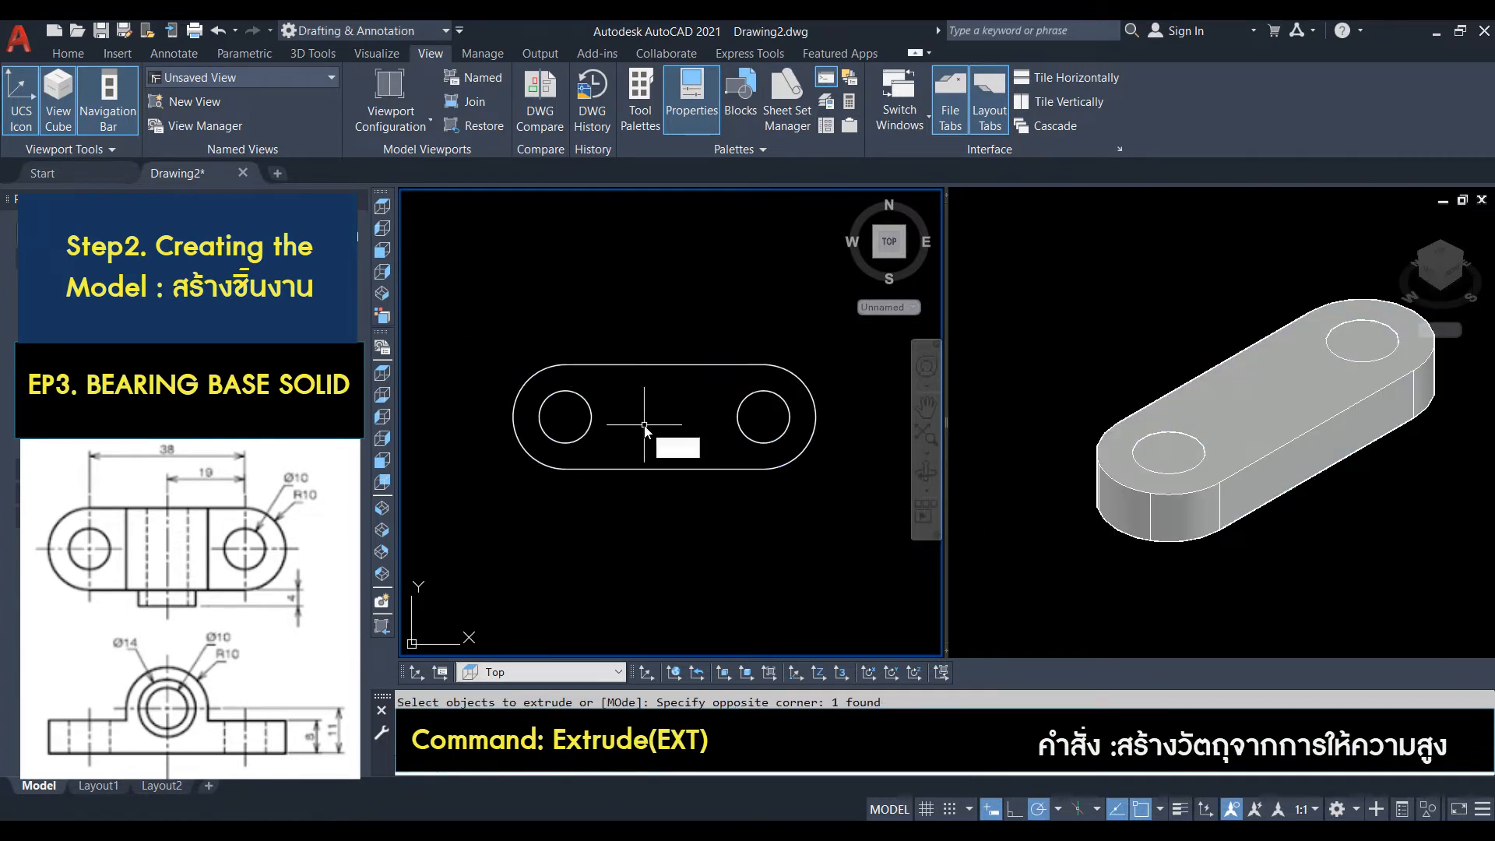
Subtract the two extruded cylinders from the base plate to cut the through holes.
text(sub)
key(Return)
click(632, 365)
key(Return)
click(761, 413)
click(575, 396)
key(Return)
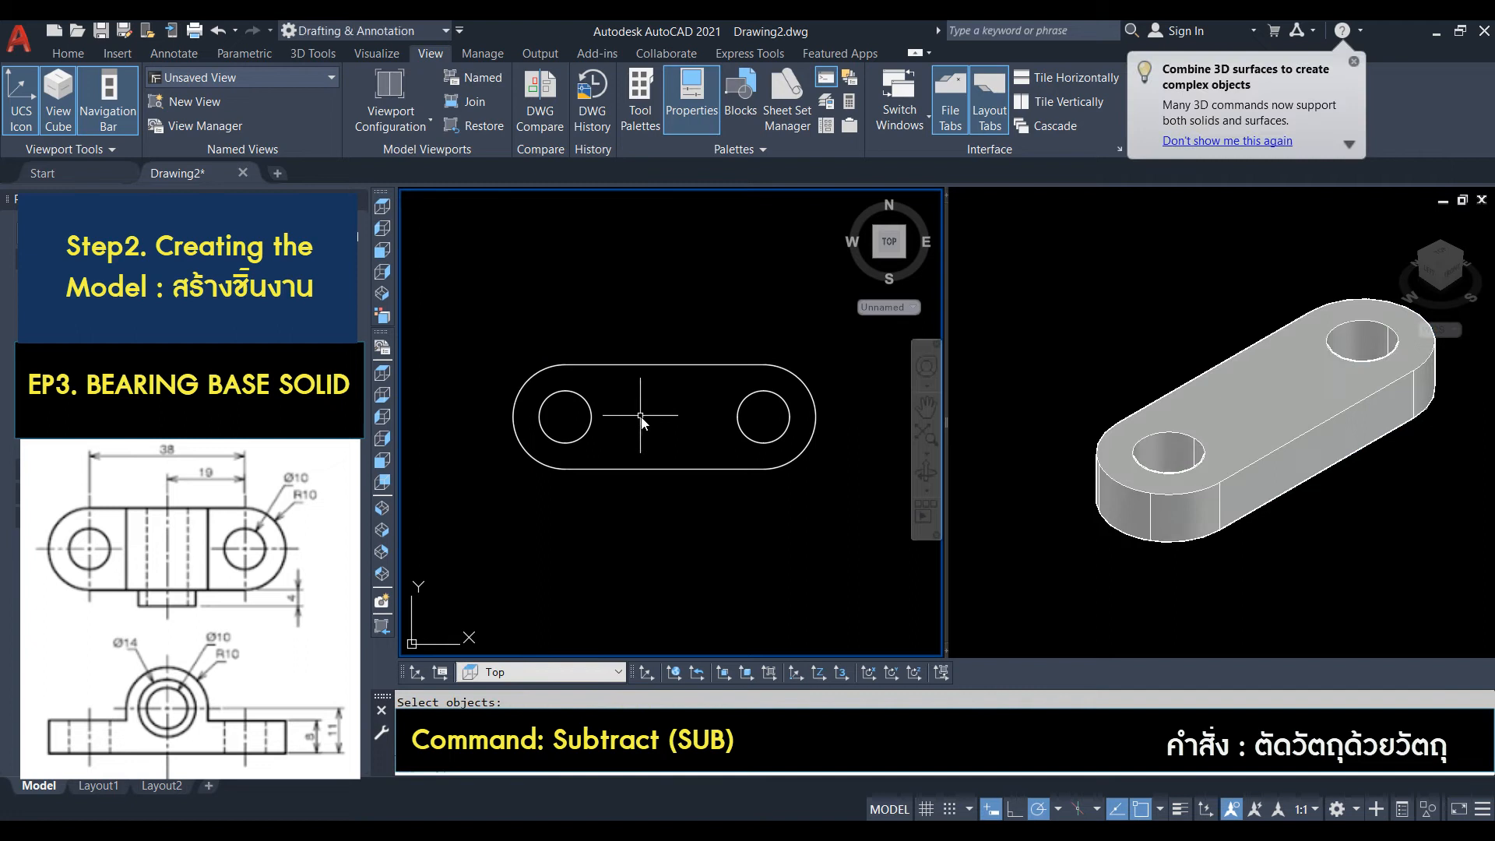
In the front view, draw a vertical line 11 long upward from the midpoint of the base's bottom edge.
click(382, 250)
scroll(715, 393, down, 5)
scroll(719, 376, up, 5)
scroll(686, 382, down, 5)
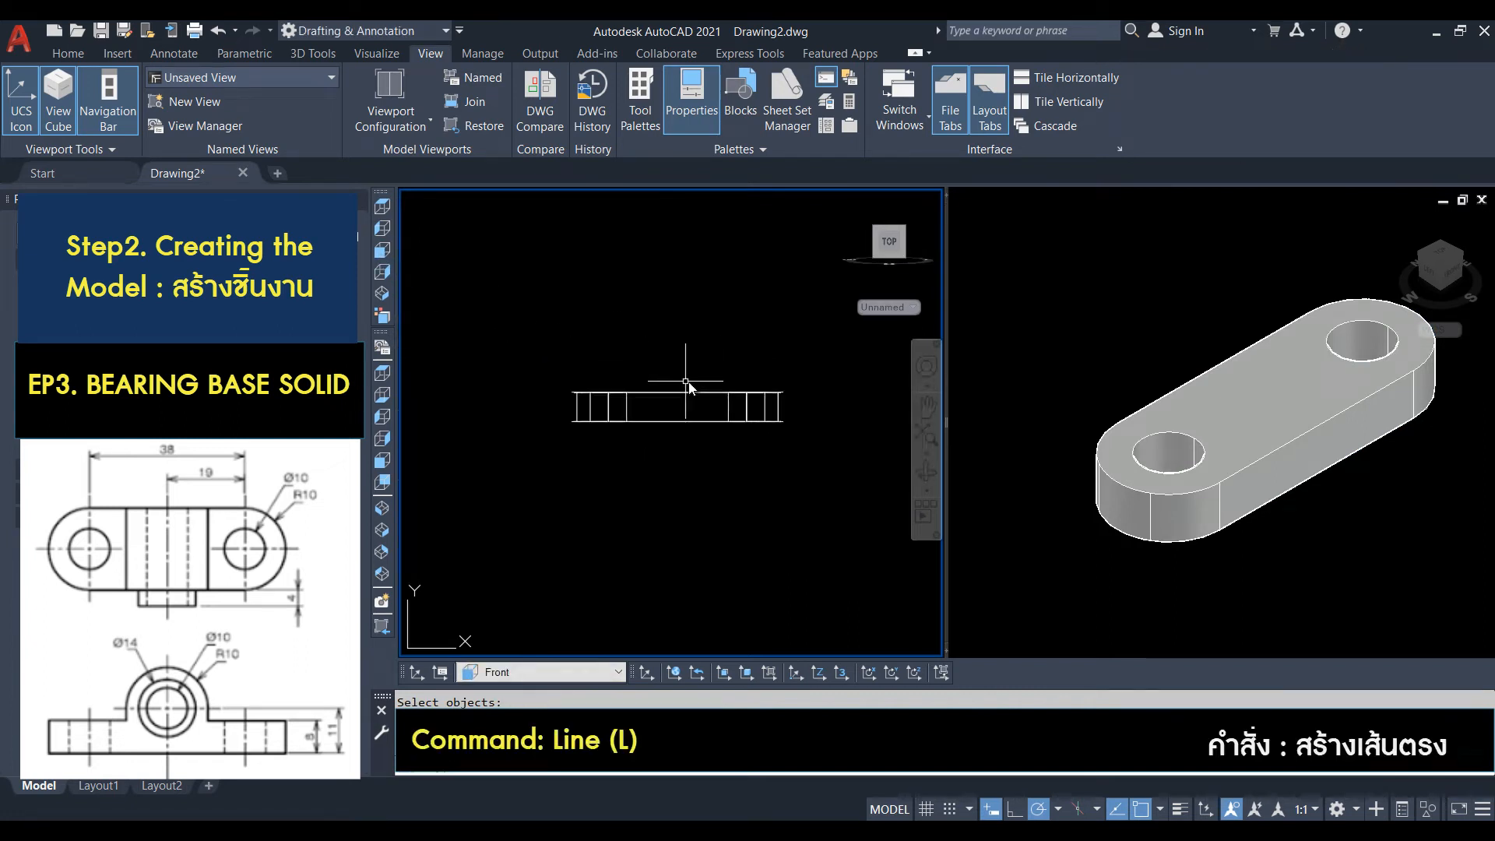
scroll(709, 381, up, 5)
text(l)
key(Return)
click(630, 485)
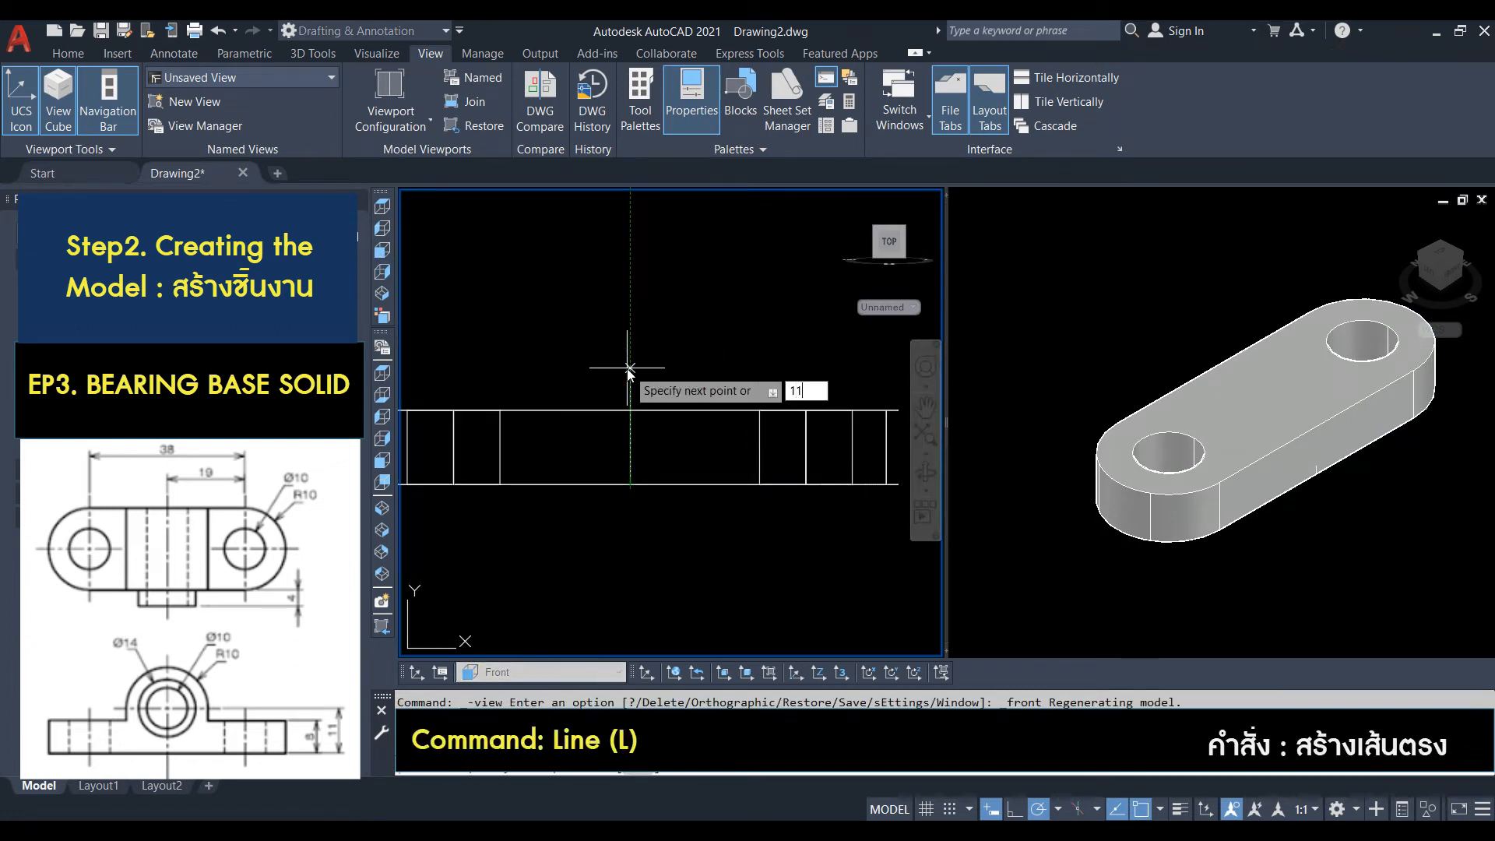
key(Return)
key(Escape)
Draw a circle of radius 10 centred on the upper end of the vertical line.
text(c)
key(Return)
click(629, 381)
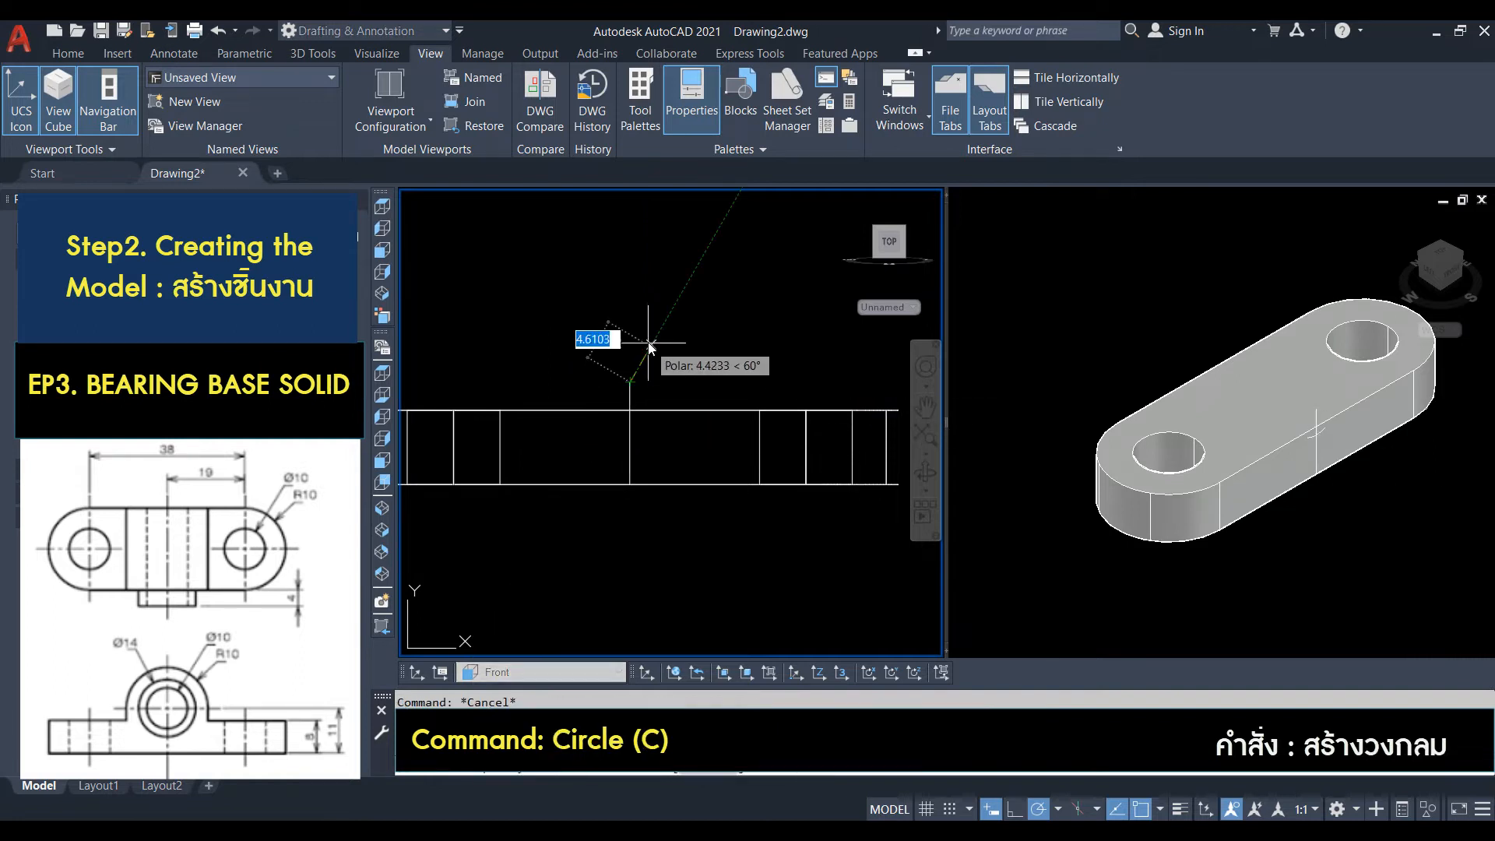
key(Return)
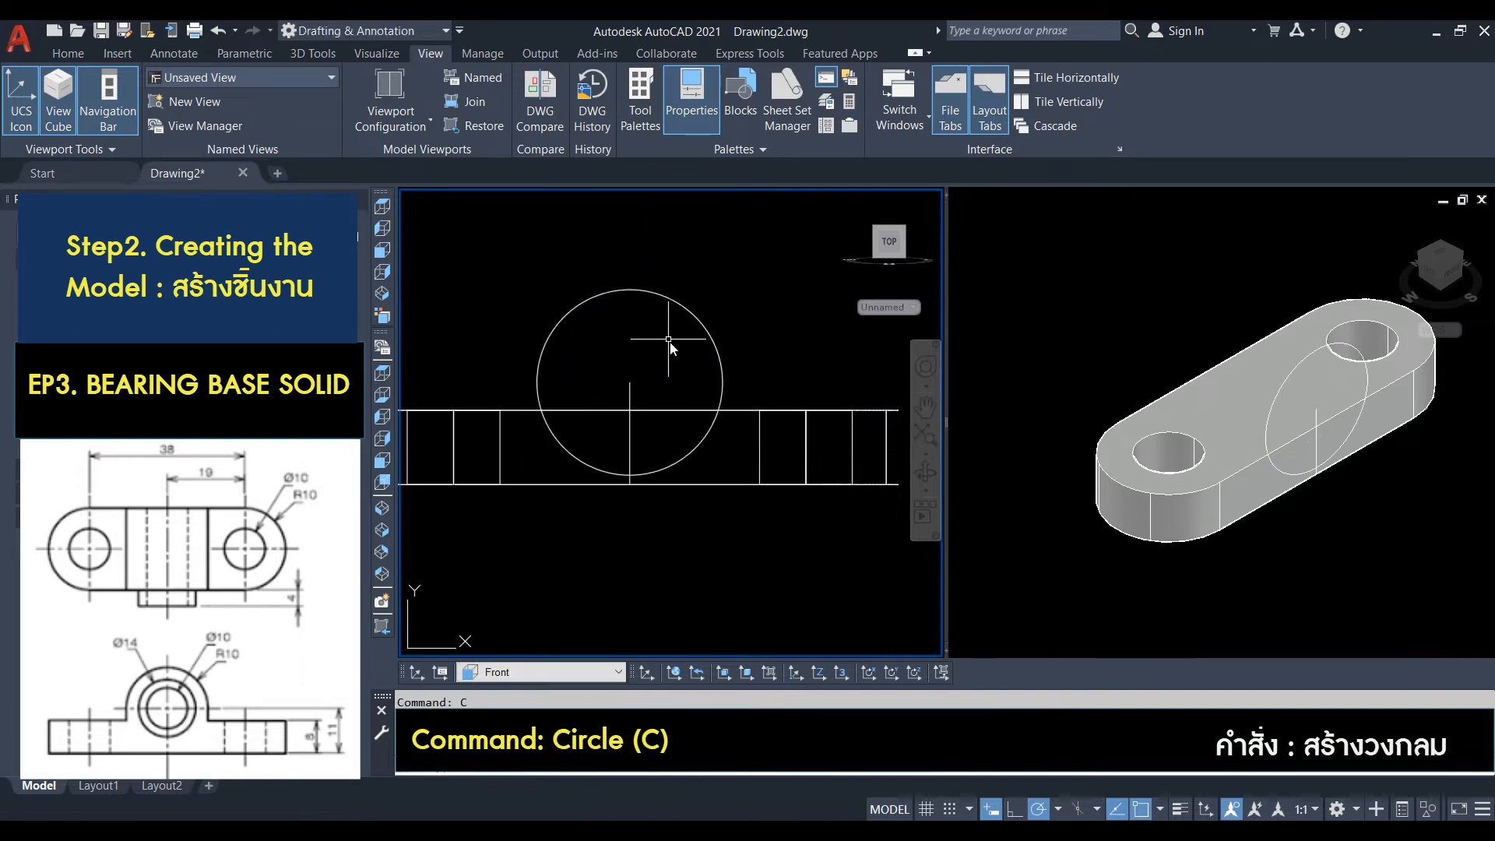
Draw connected lines from the circle's right quadrant down to its bottom level, across below it, and up to the left quadrant.
text(l)
key(Return)
click(723, 382)
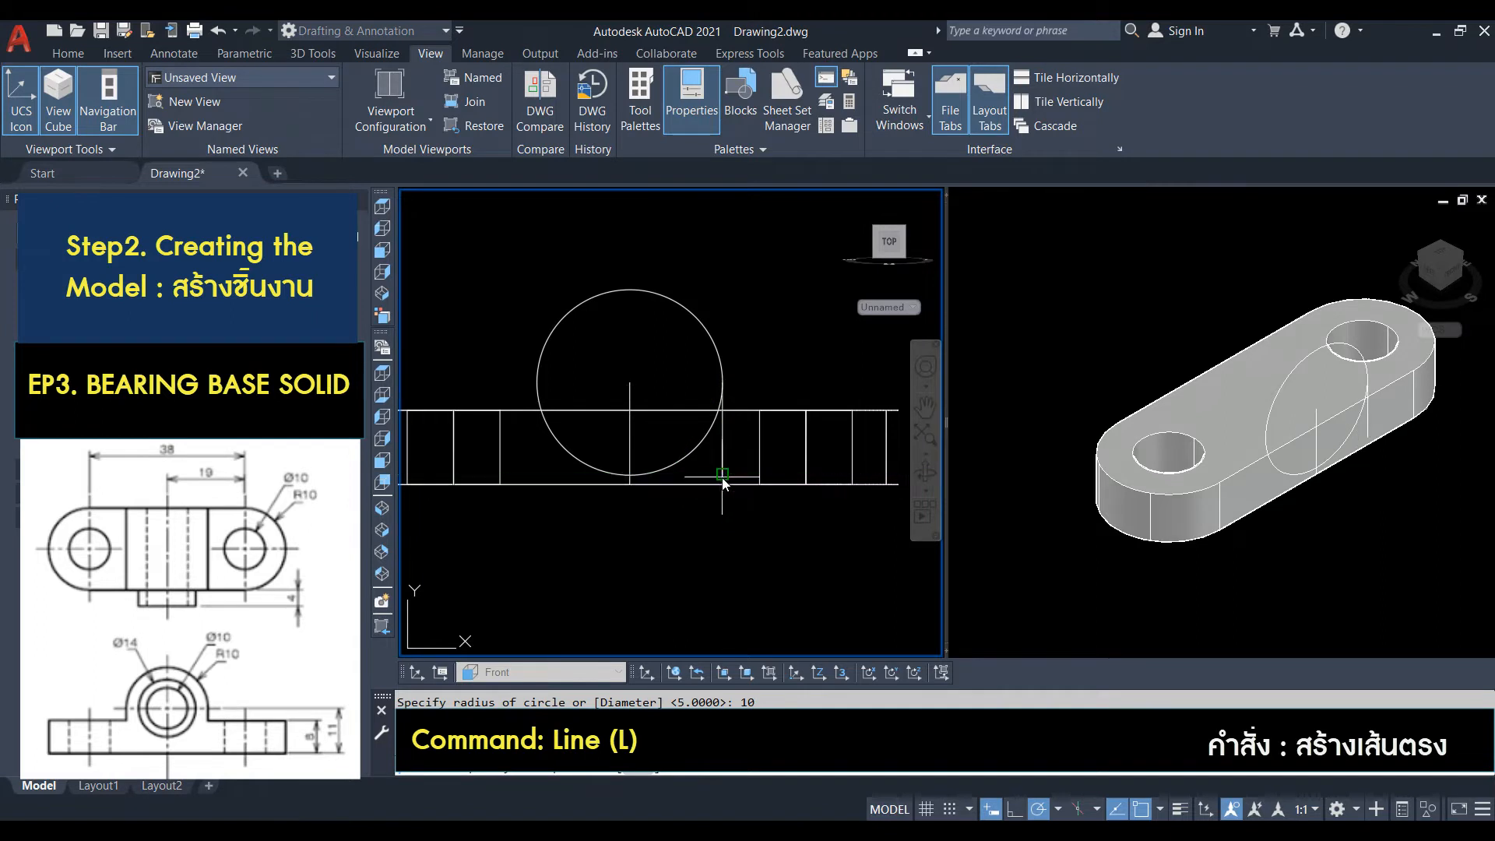
click(723, 475)
click(538, 471)
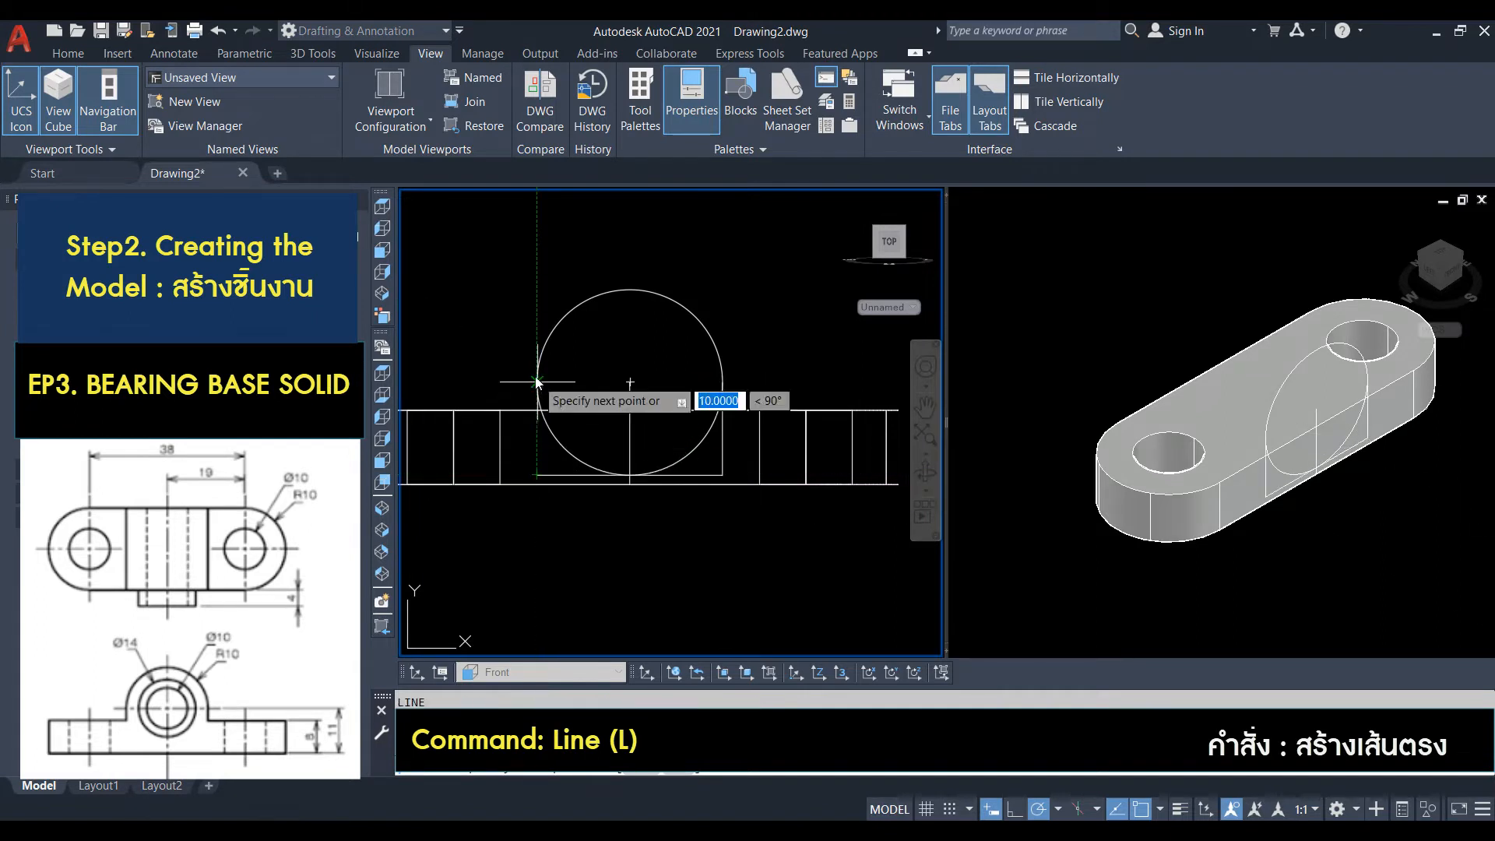
click(537, 382)
key(Escape)
key(Escape)
Draw two circles of radius 5 and radius 7 concentric with the radius 10 circle.
text(c)
key(Return)
click(630, 381)
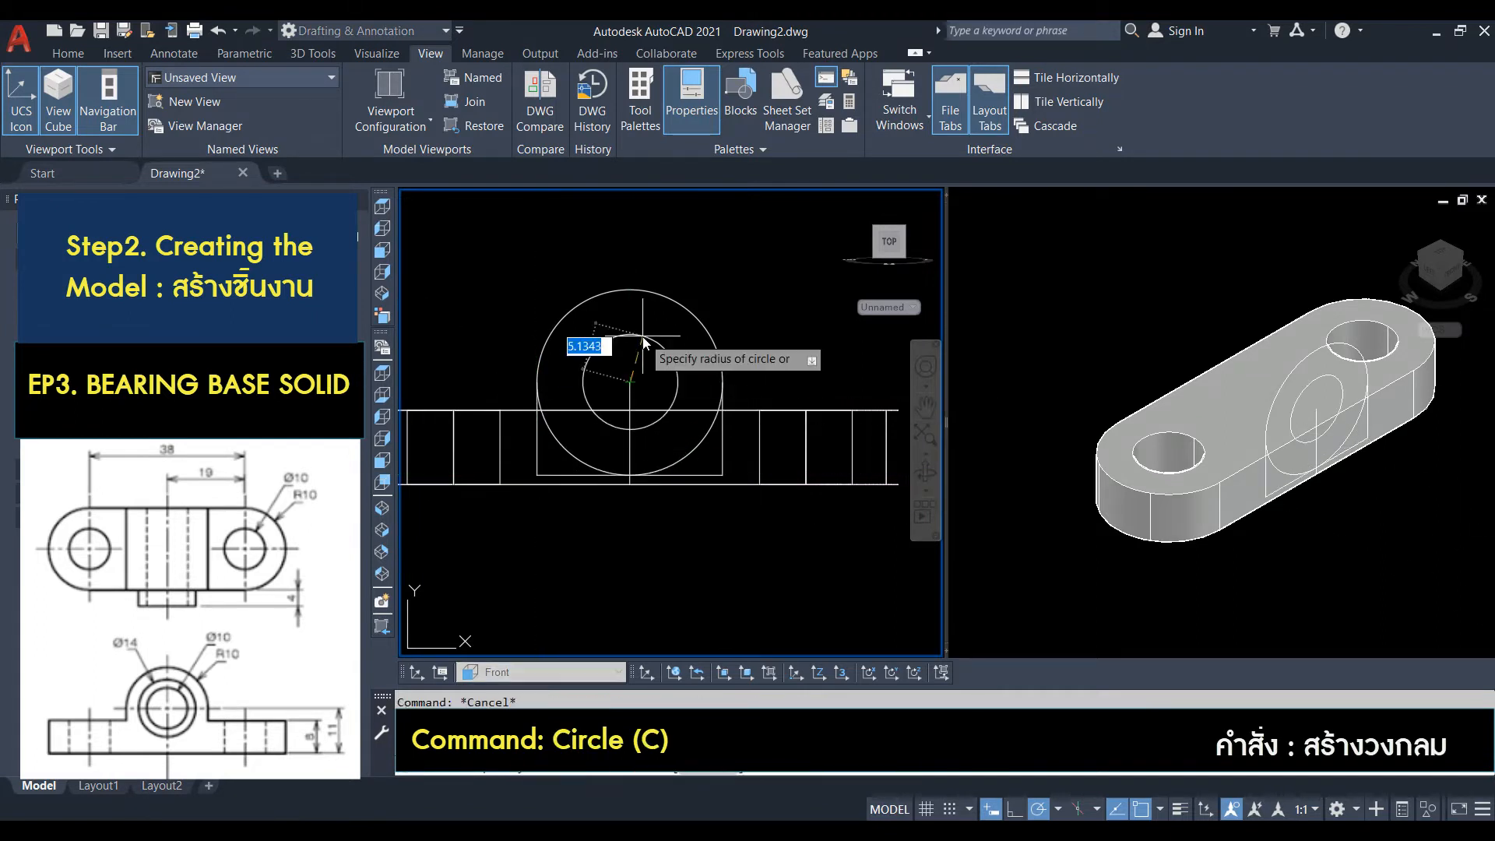
text(5)
key(Return)
key(Return)
click(630, 383)
text(7)
key(Return)
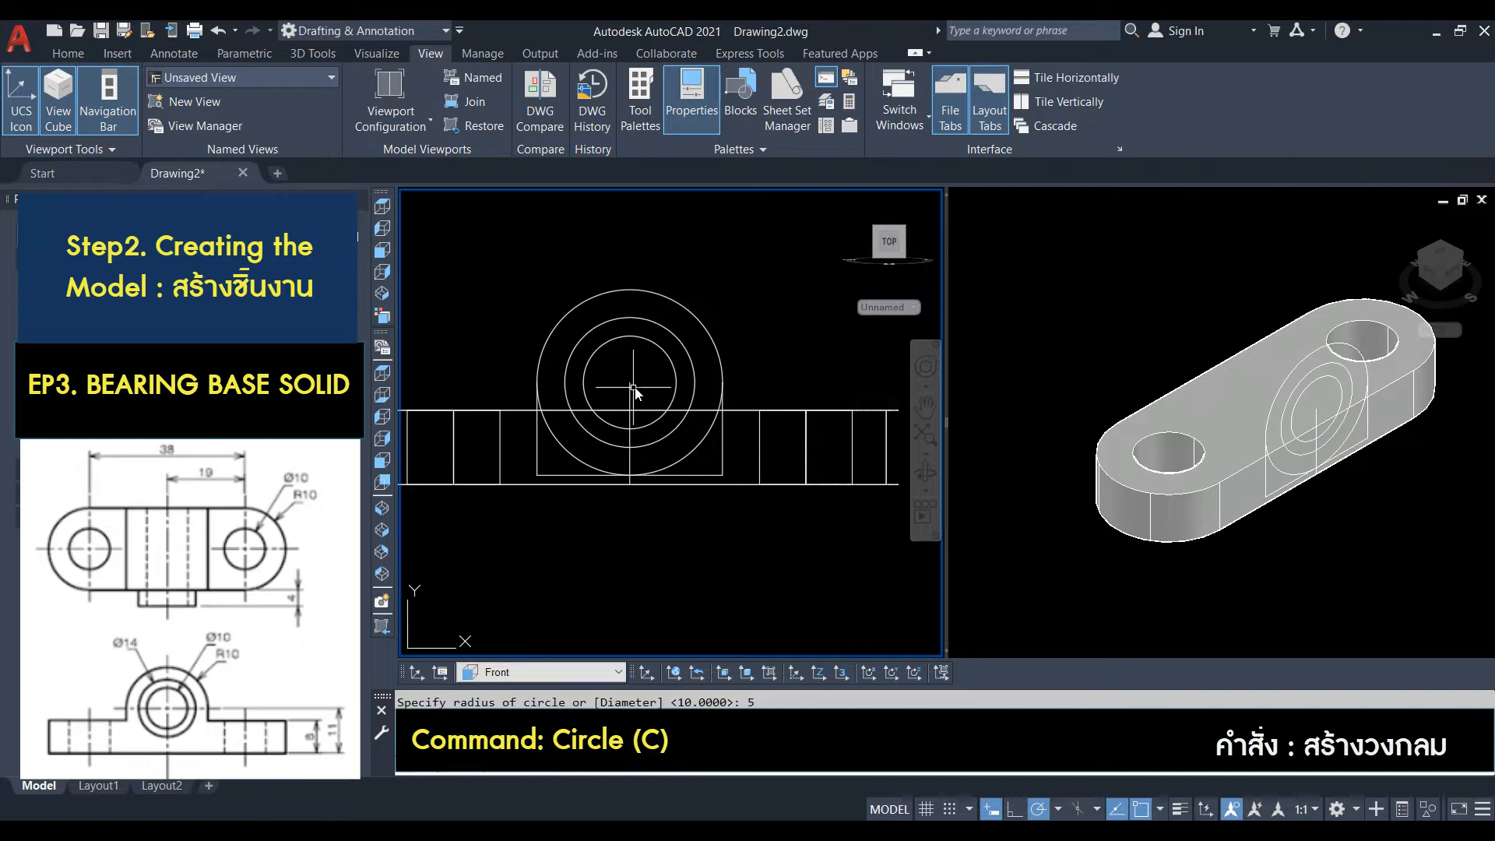
Trim away the lower half of the radius 10 circle to leave an arched outline with straight sides.
text(tr)
key(Return)
click(734, 402)
click(701, 377)
click(556, 391)
click(530, 393)
key(Return)
click(543, 410)
key(Escape)
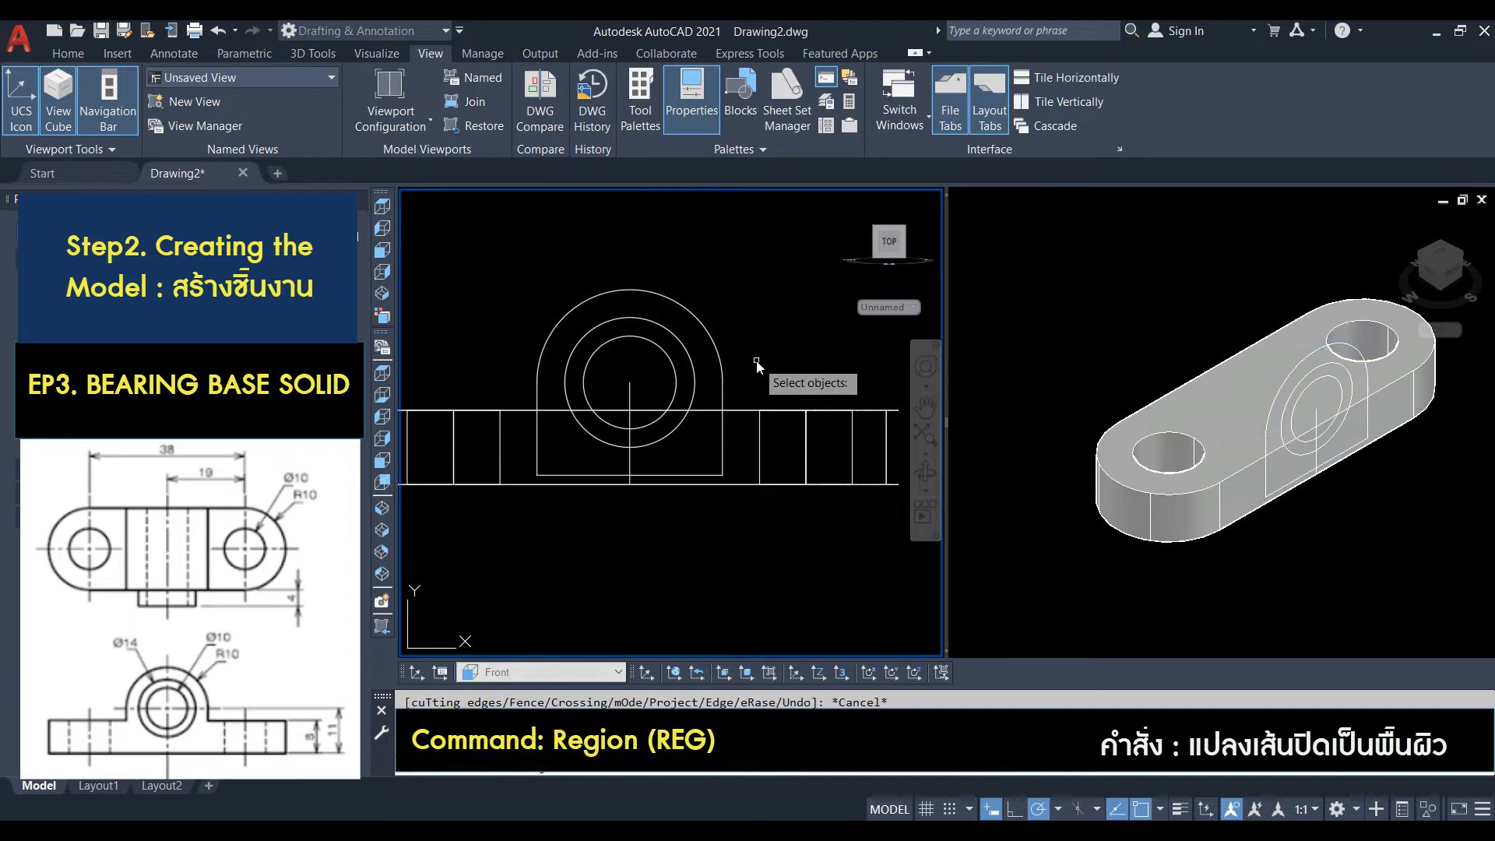
Convert the closed arched outline, made of the arc and three lines, into a region.
text(reg)
key(Return)
click(733, 479)
click(558, 445)
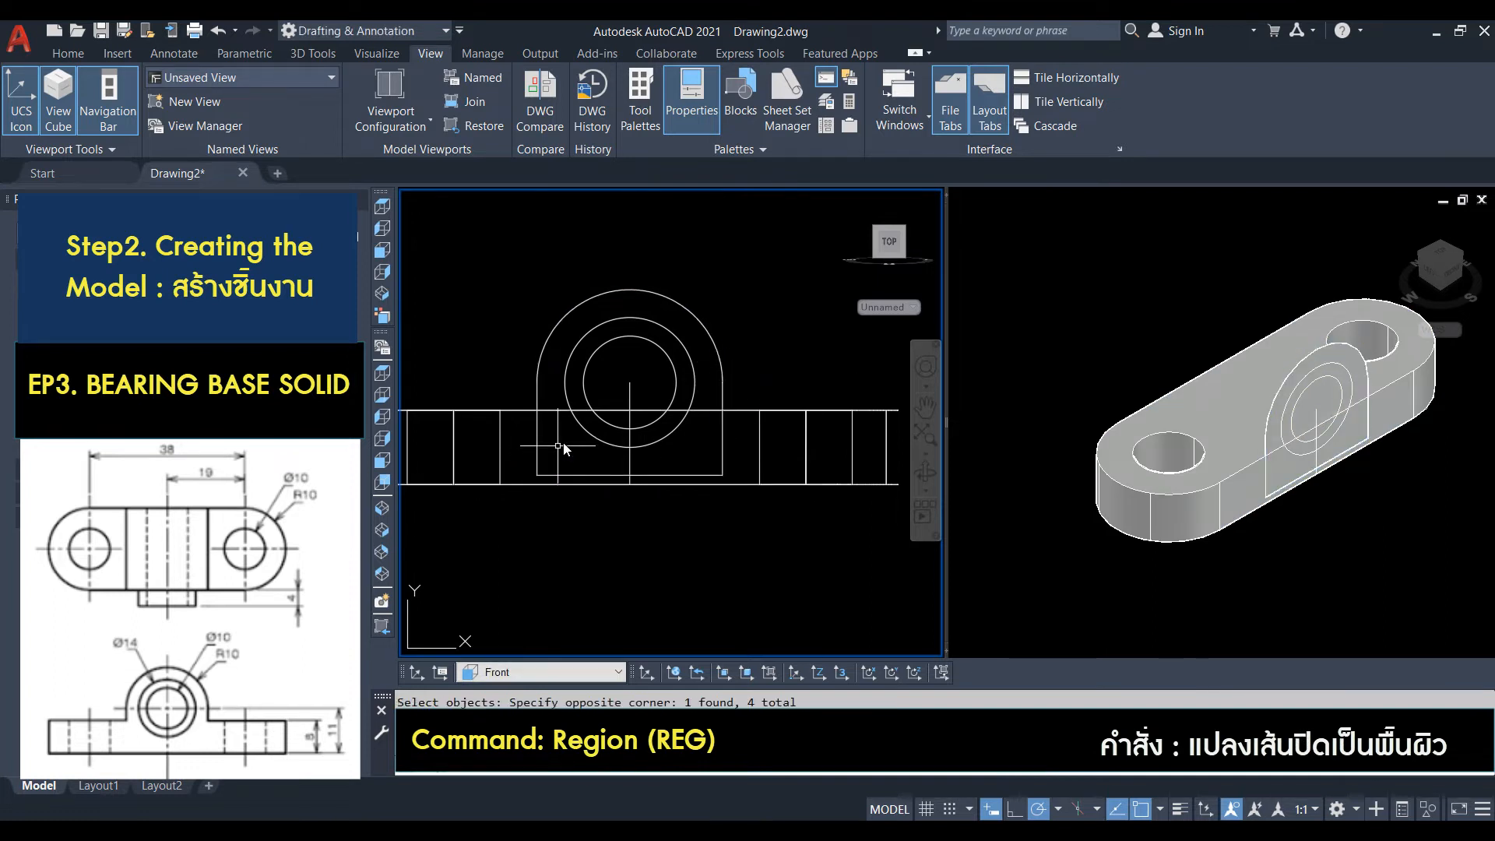
key(Return)
click(537, 384)
key(Escape)
Extrude the arched region to a height of 20.
text(ext)
key(Return)
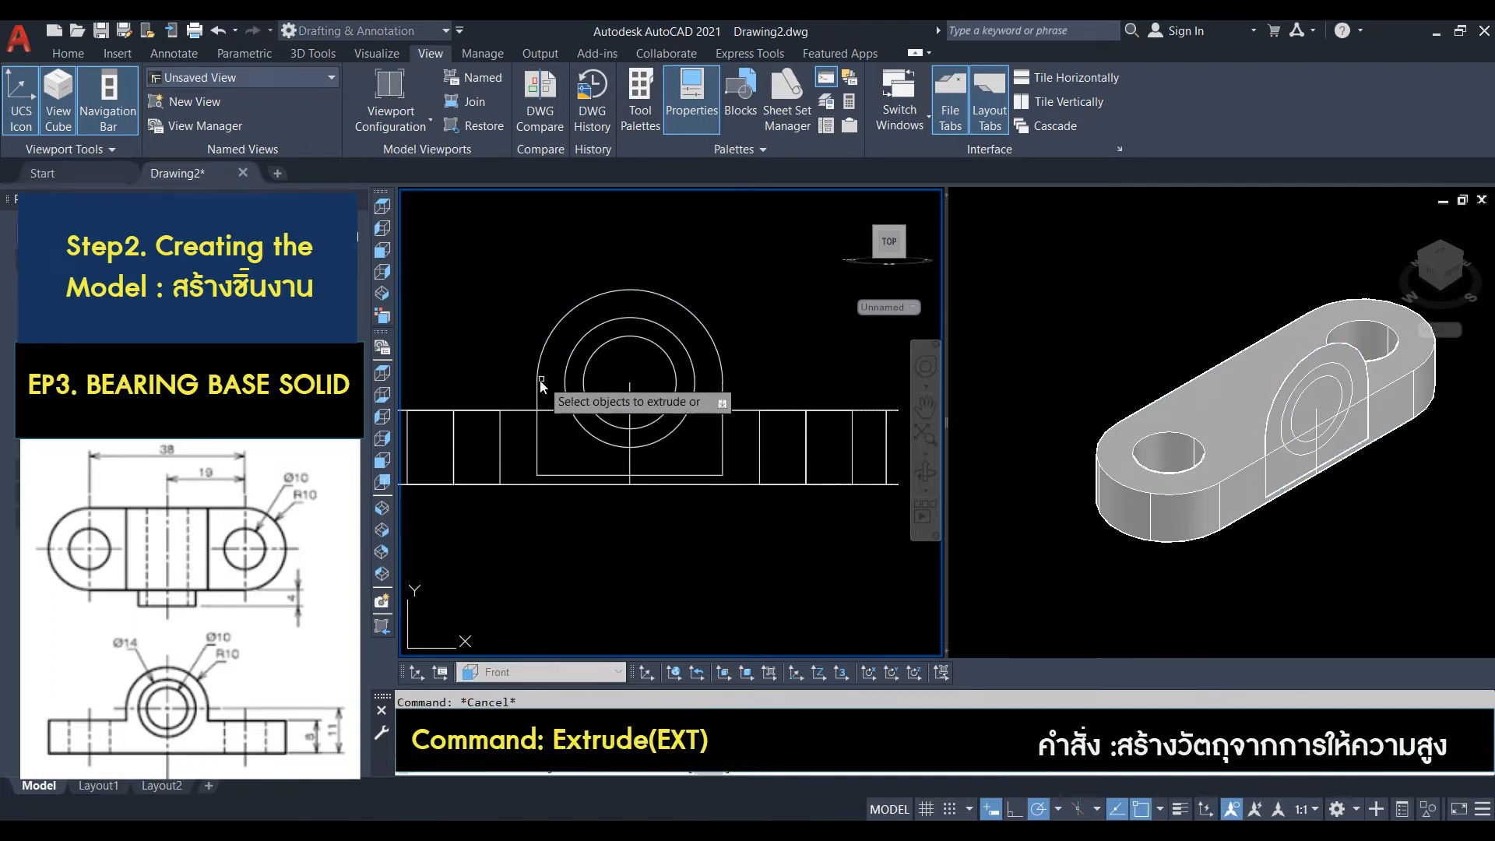
click(538, 381)
key(Return)
text(2)
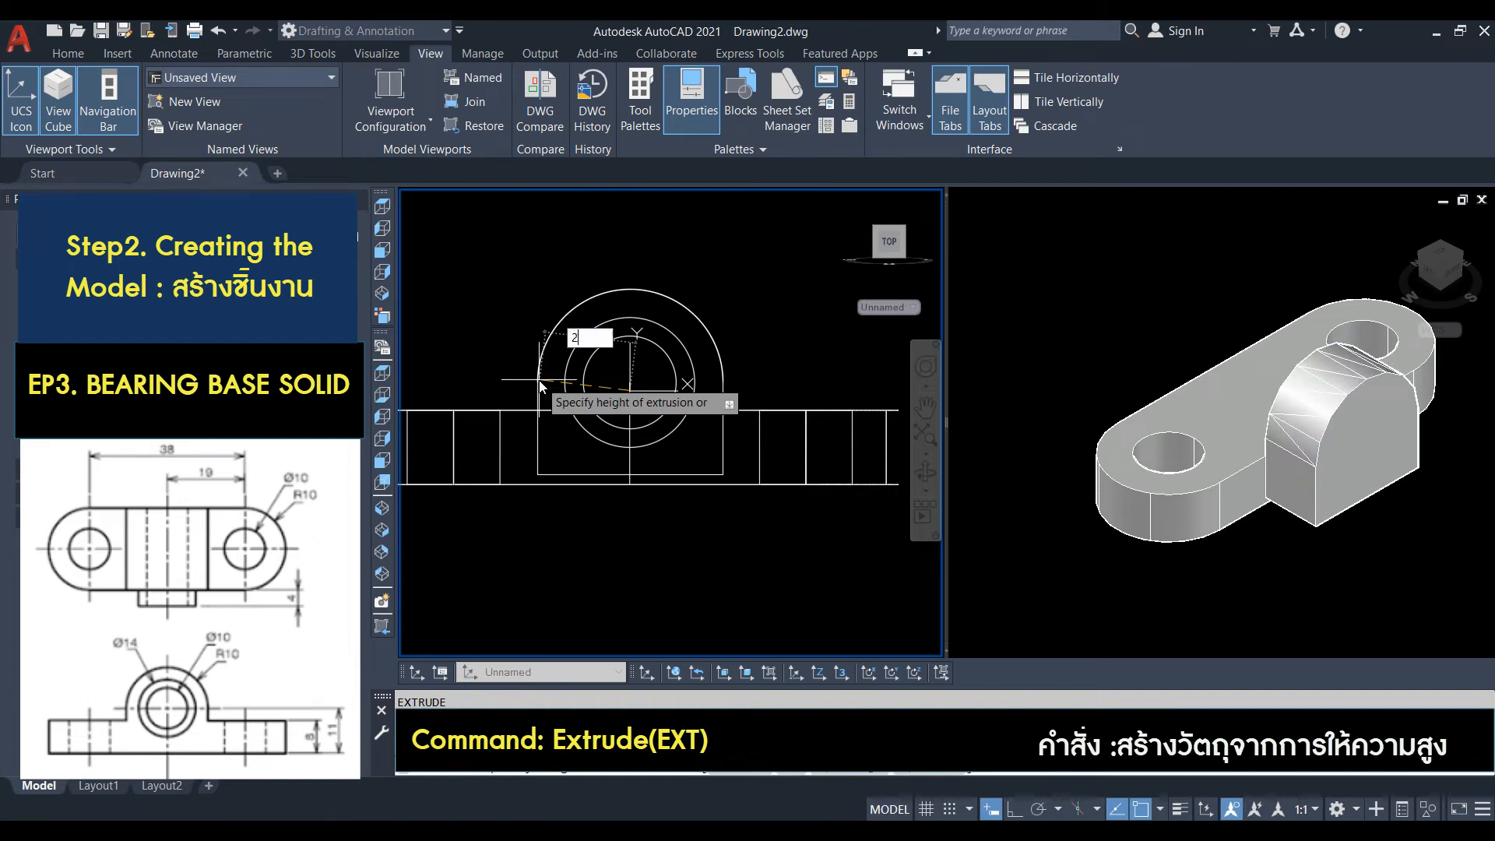
text(0)
key(Return)
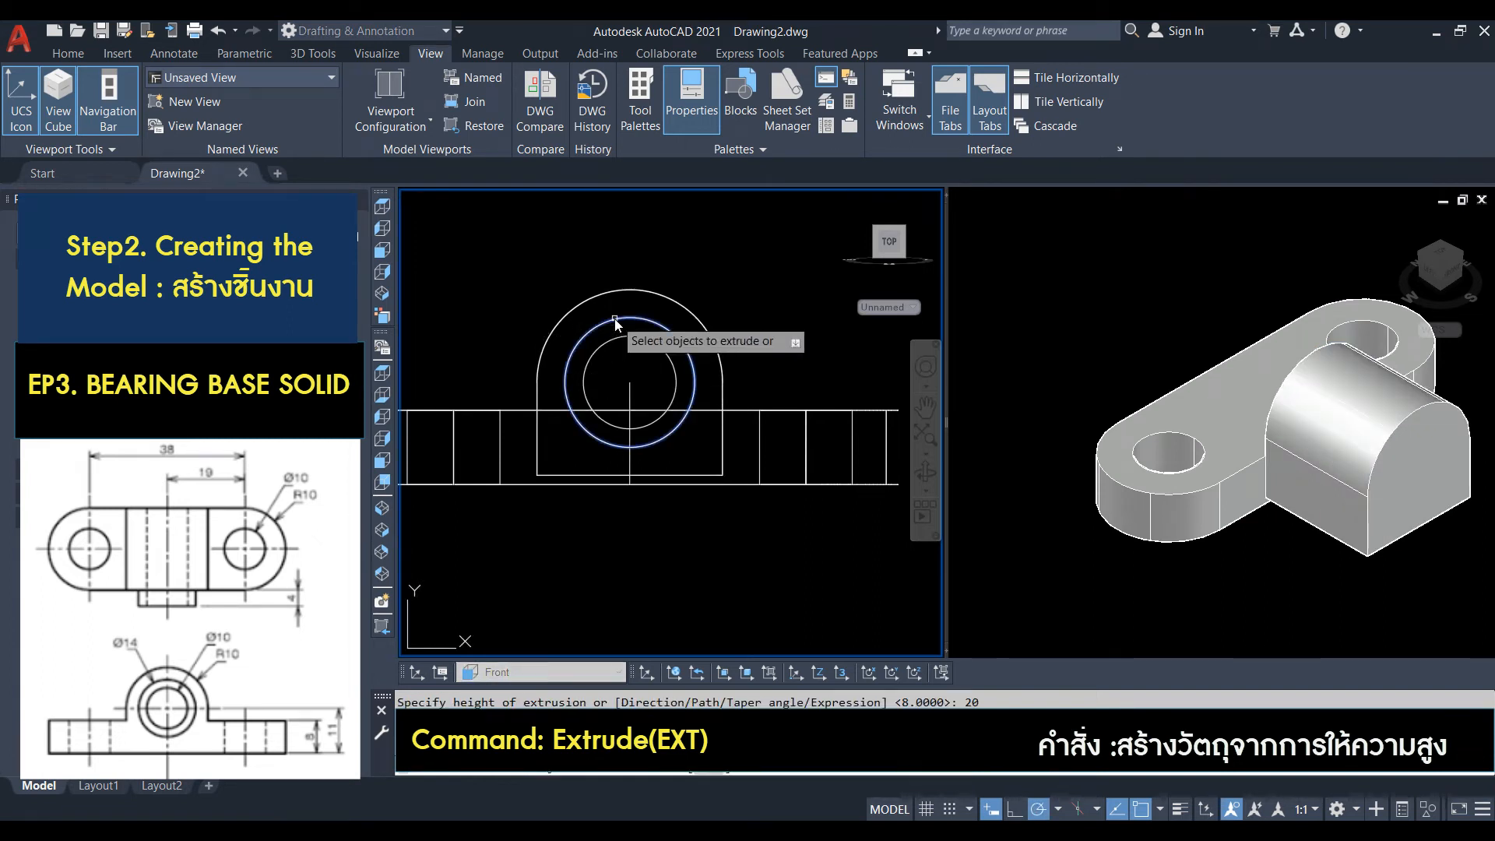
Extrude the radius 7 and radius 5 circles to a height of 24.
click(615, 320)
key(Return)
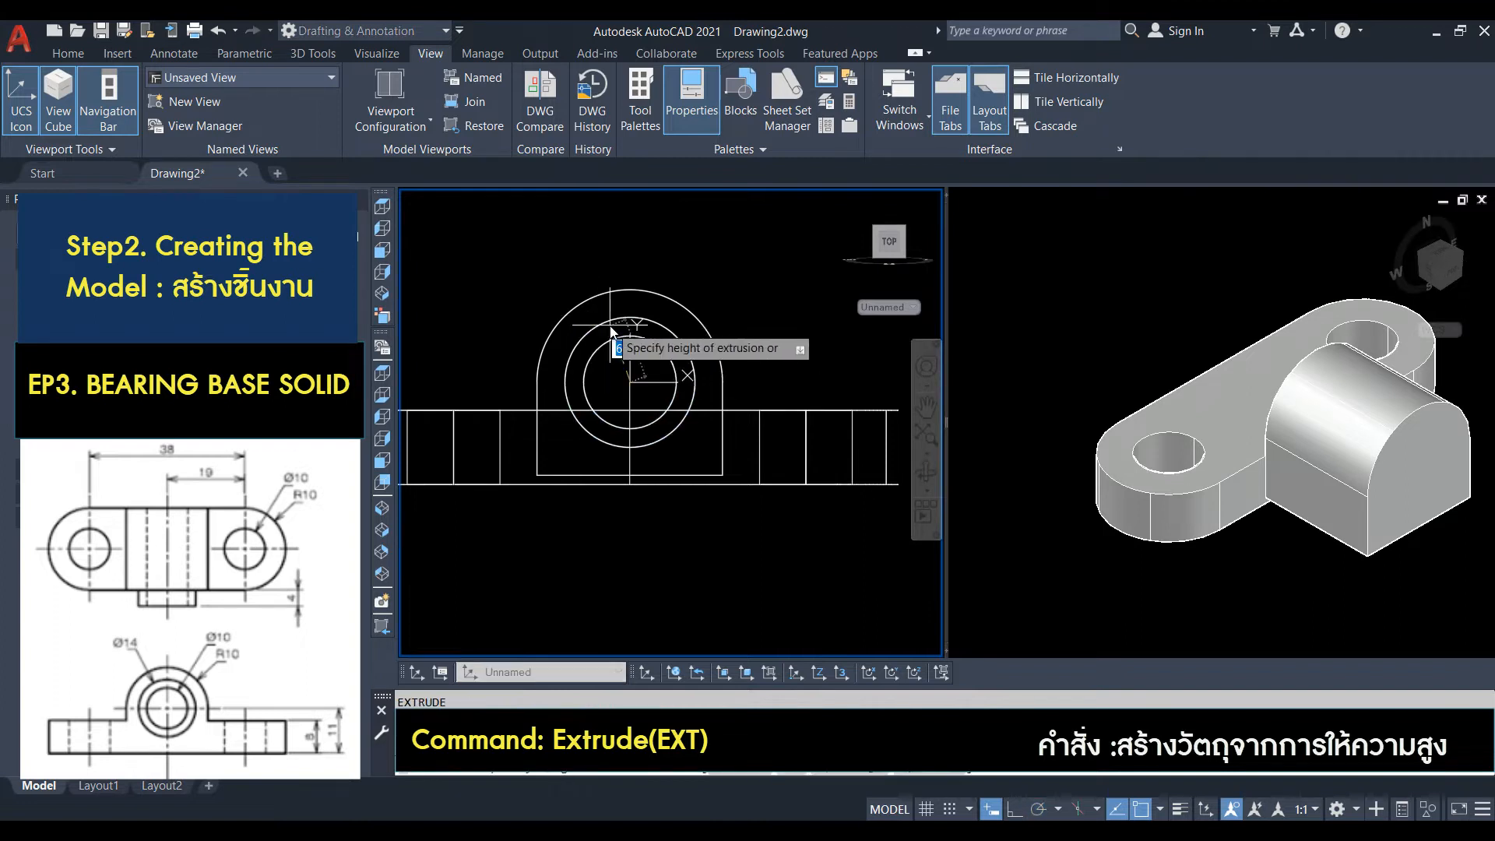
text(24)
key(Return)
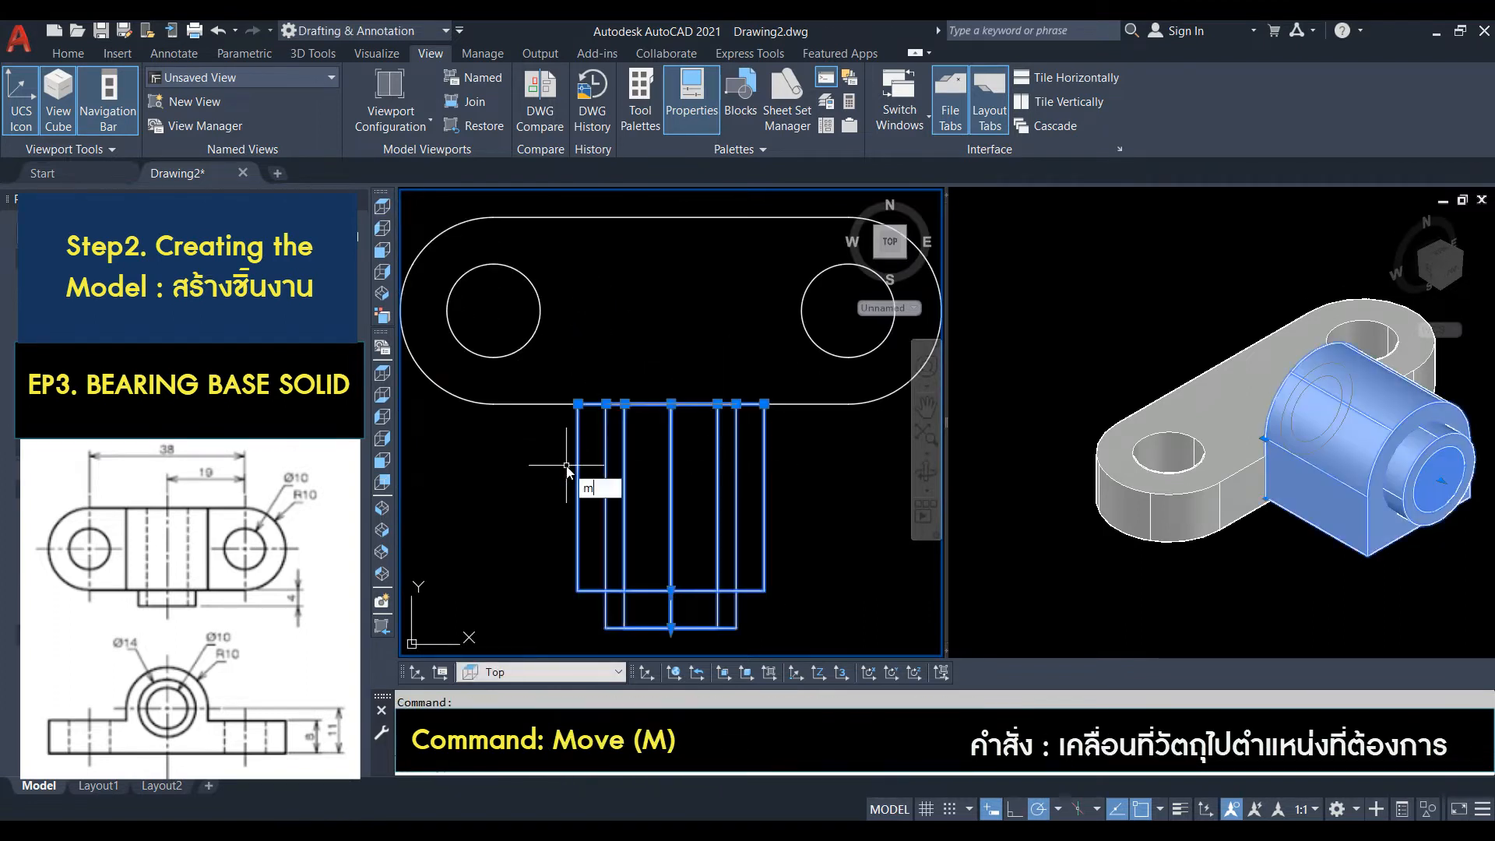
In the top view, move the arched block and both cylinders 20 at 90° onto the base, and set the viewport to an isometric view.
click(402, 285)
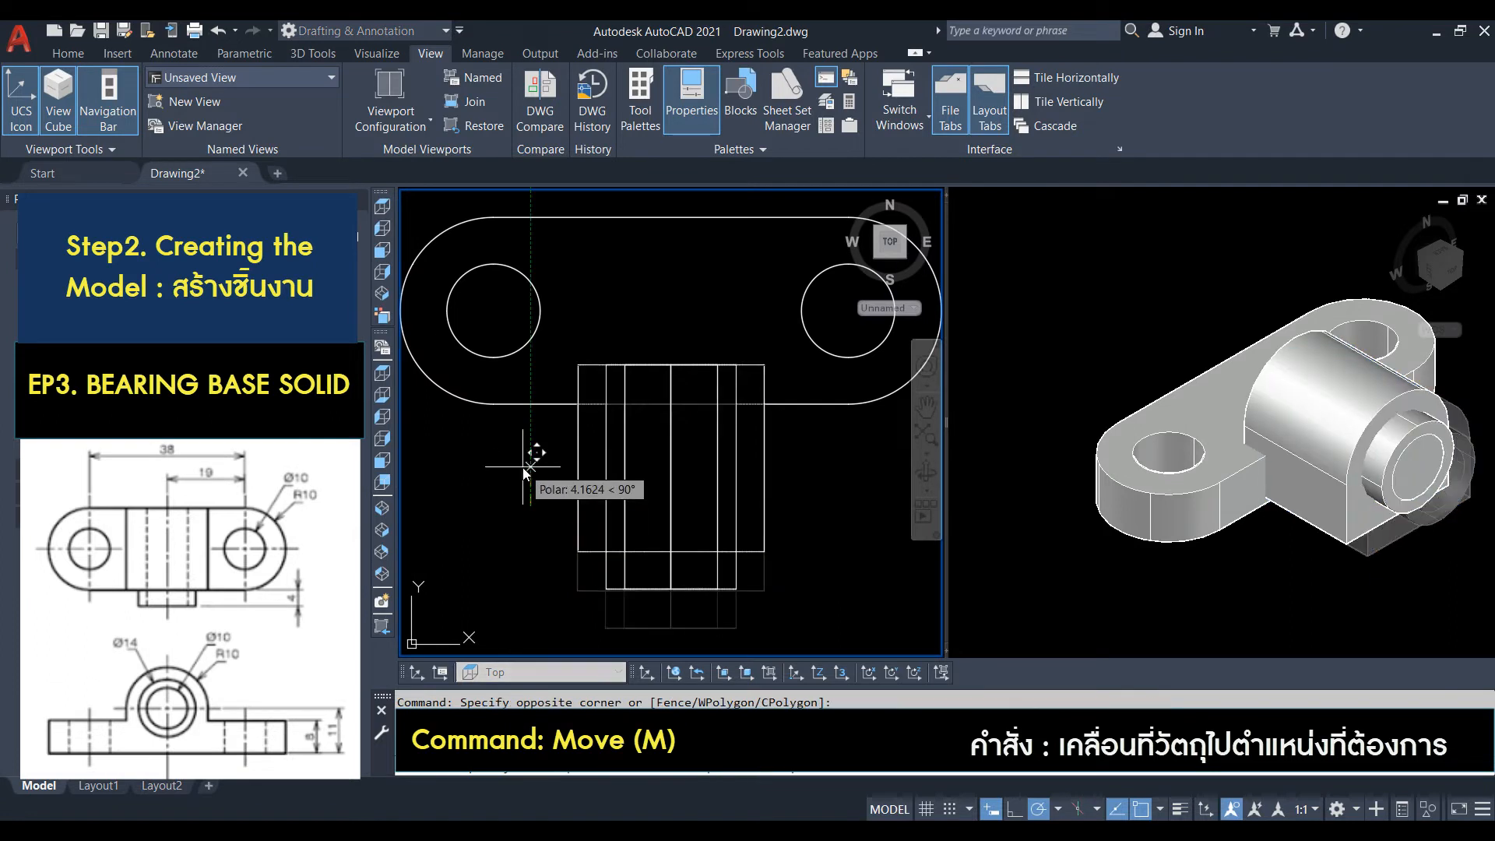
text(20)
key(Return)
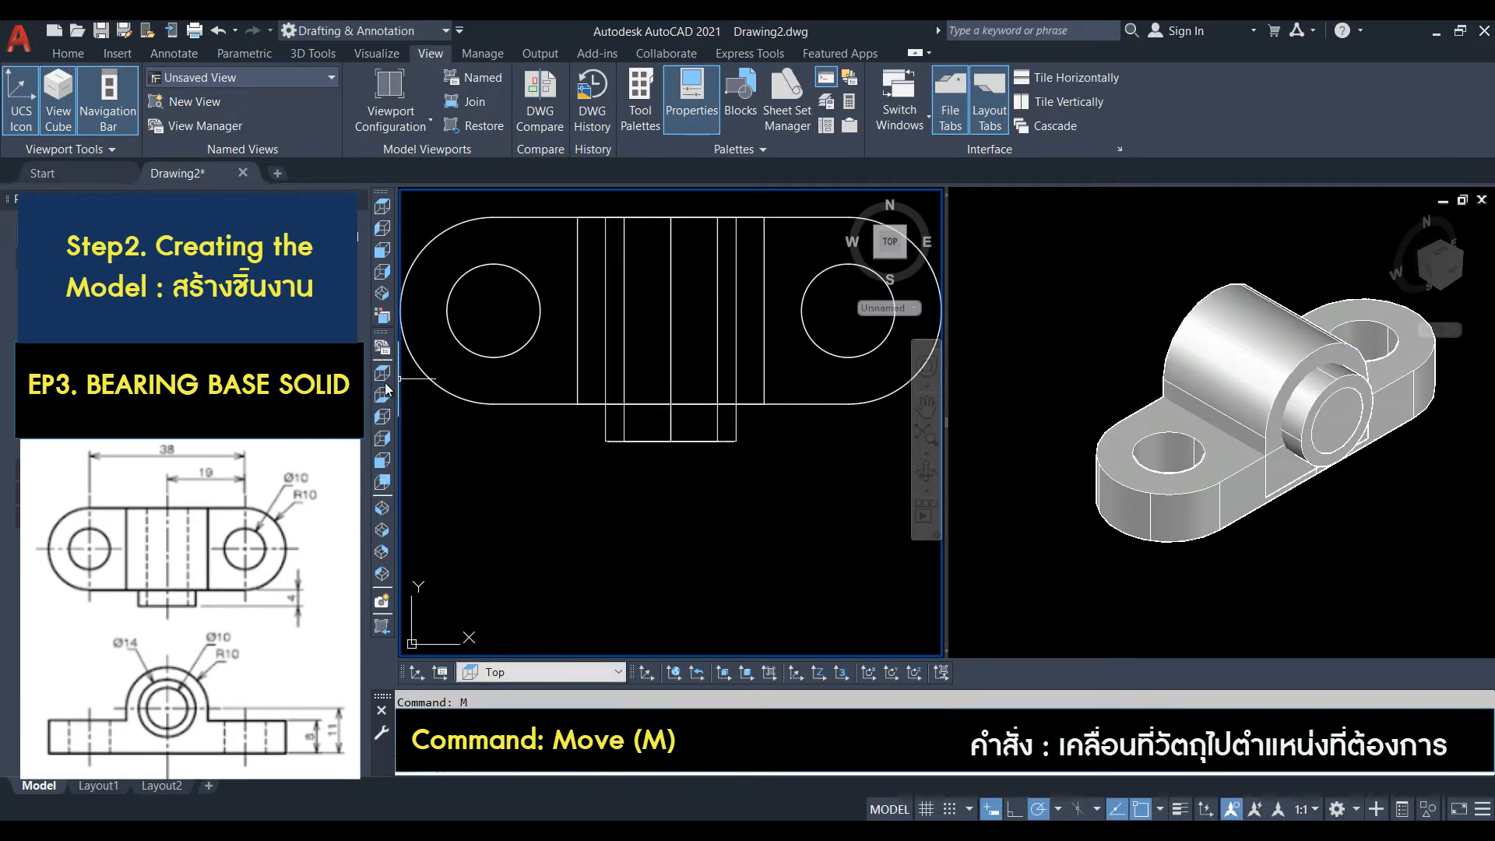
click(382, 360)
text(uni)
key(Return)
click(683, 330)
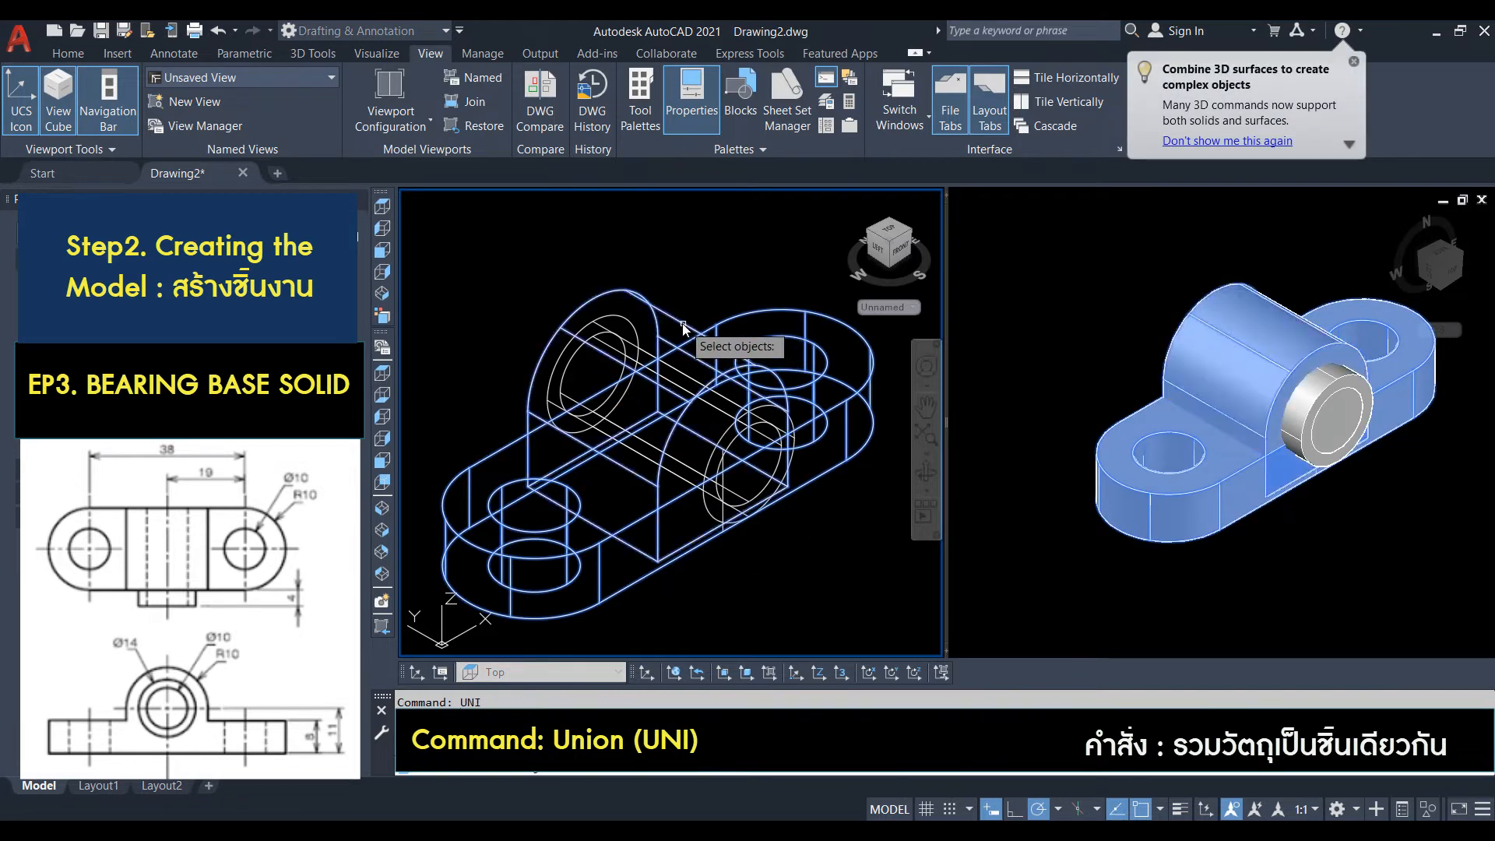
key(Escape)
Unite the base plate, the arched block and the radius 7 cylinder into one solid.
text(uni)
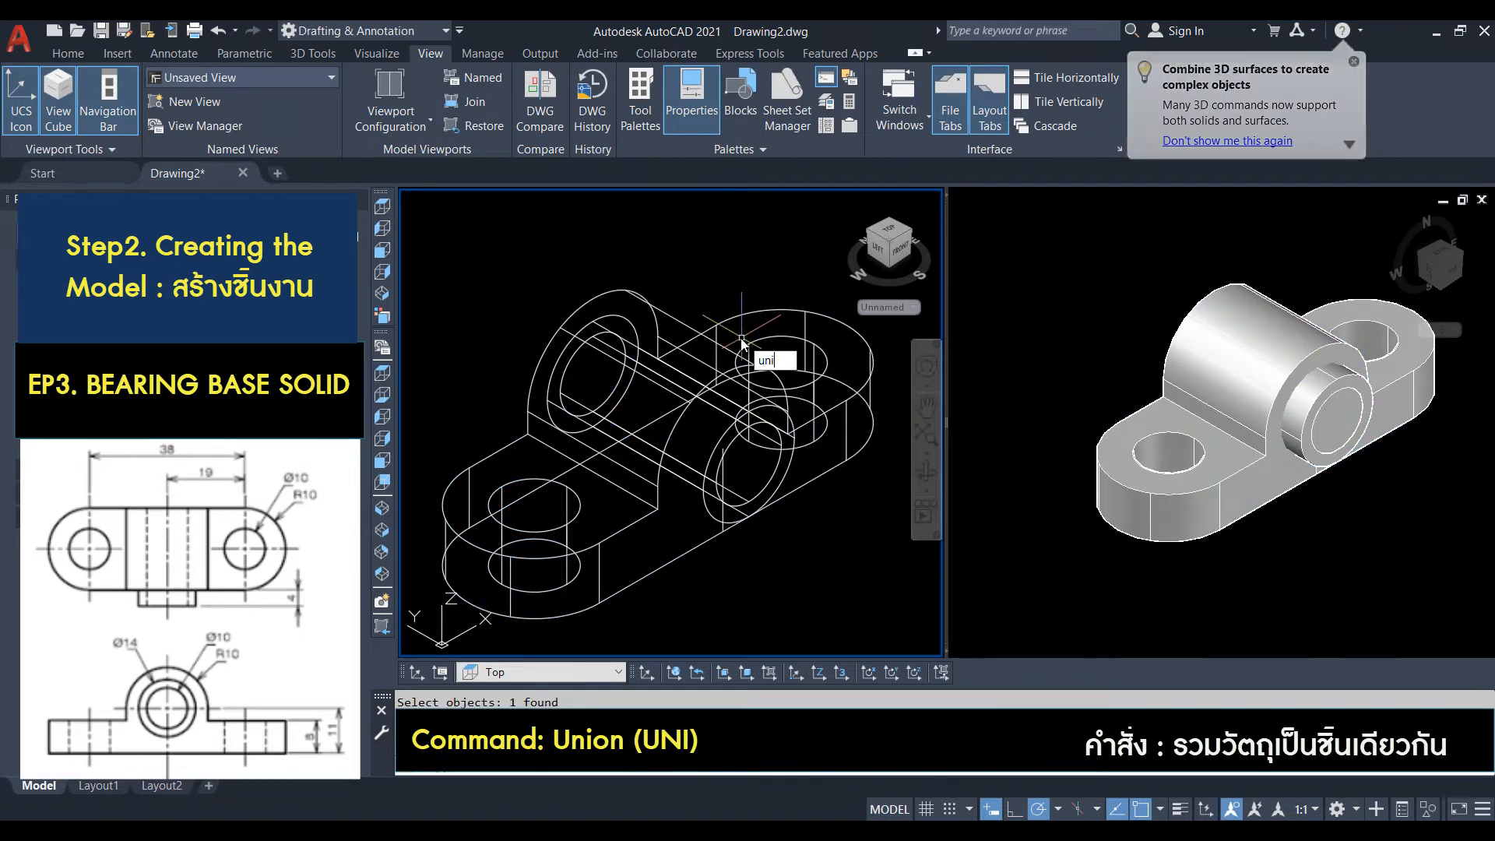
key(Return)
click(676, 329)
click(622, 320)
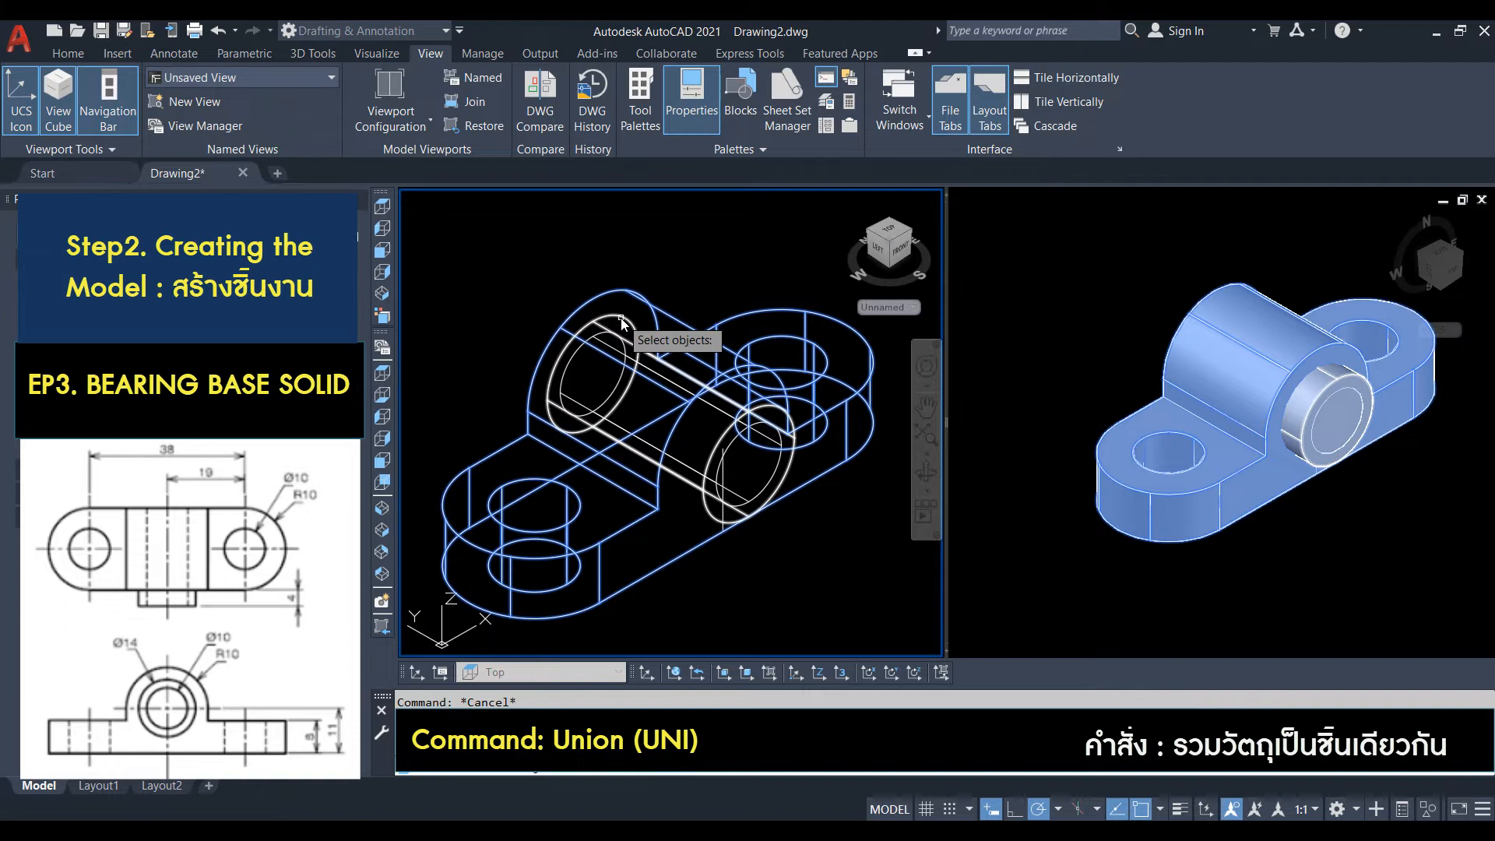
key(Return)
Subtract the radius 5 cylinder from the united solid and return the wireframe viewport to the top view.
text(sub)
key(Return)
click(660, 311)
key(Return)
click(572, 364)
key(Return)
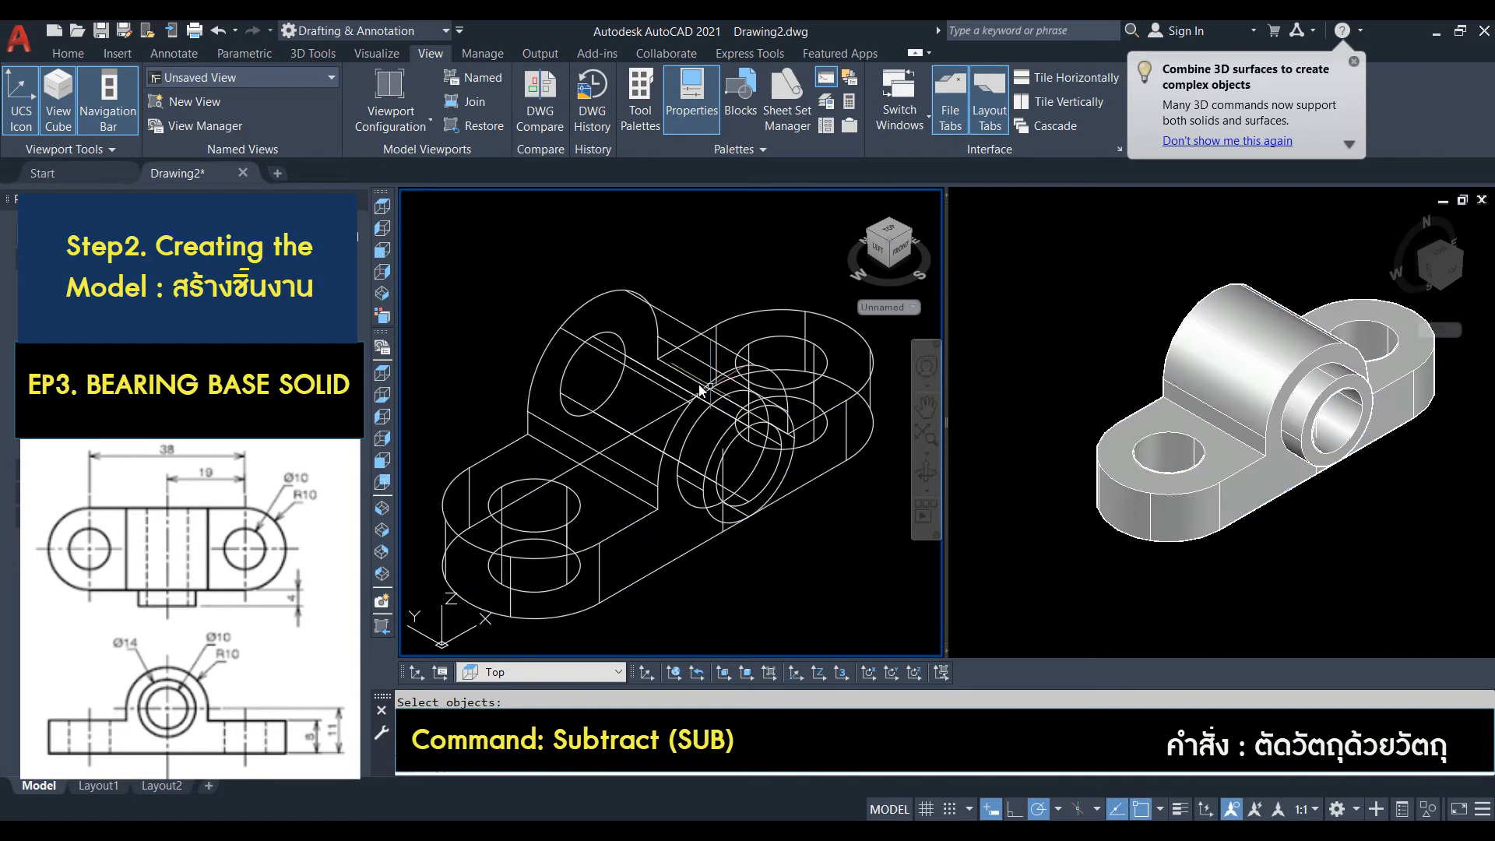
click(384, 210)
scroll(665, 423, down, 5)
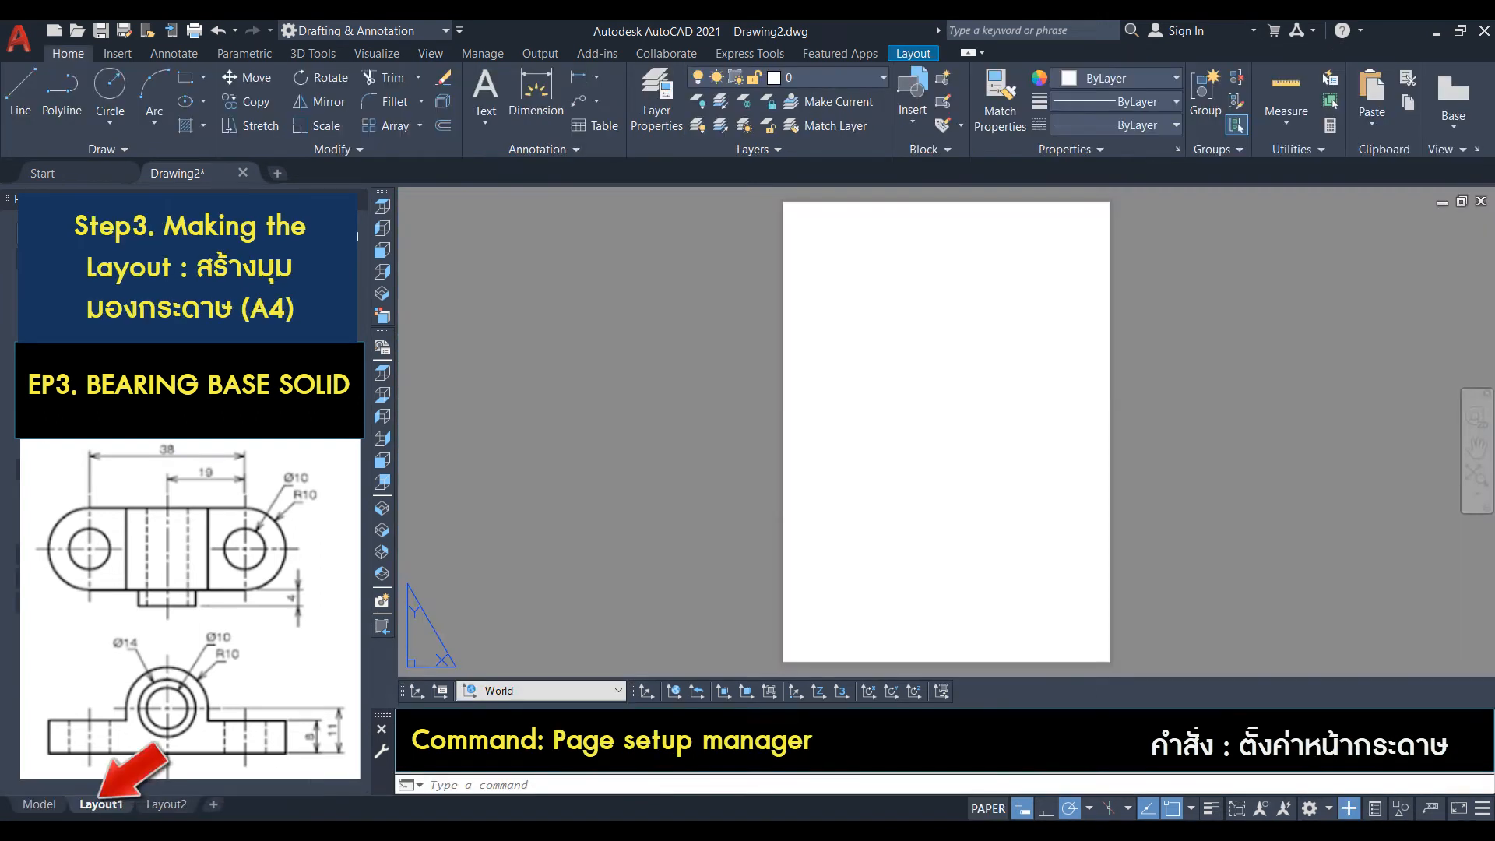
Set Layout1's page to A4 portrait with the Microsoft Print to PDF plotter, and the drafting standard to third-angle projection.
click(868, 393)
click(701, 290)
click(592, 358)
click(549, 451)
click(513, 542)
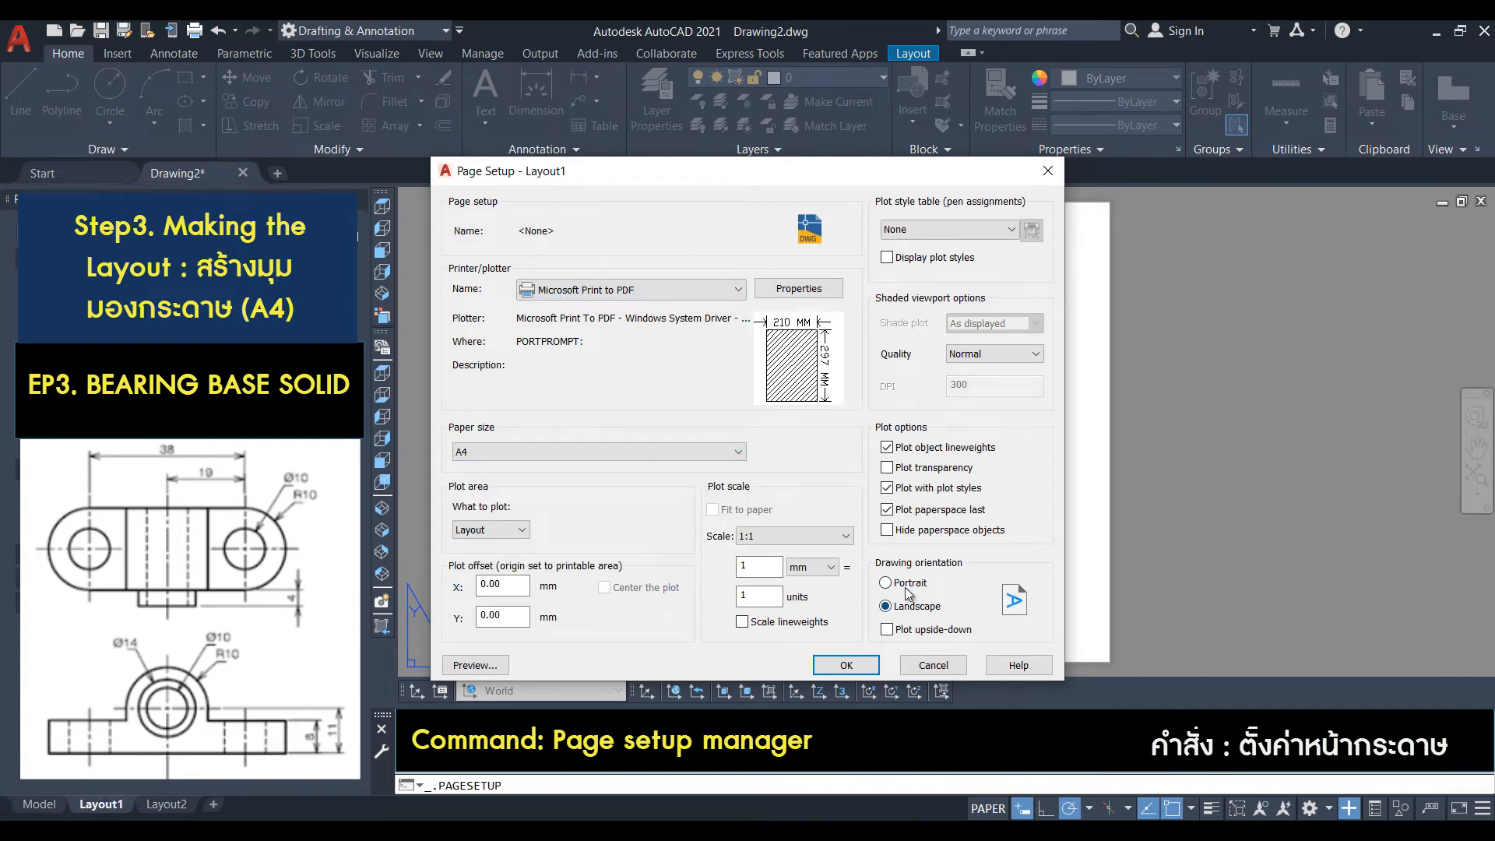
click(846, 666)
click(820, 624)
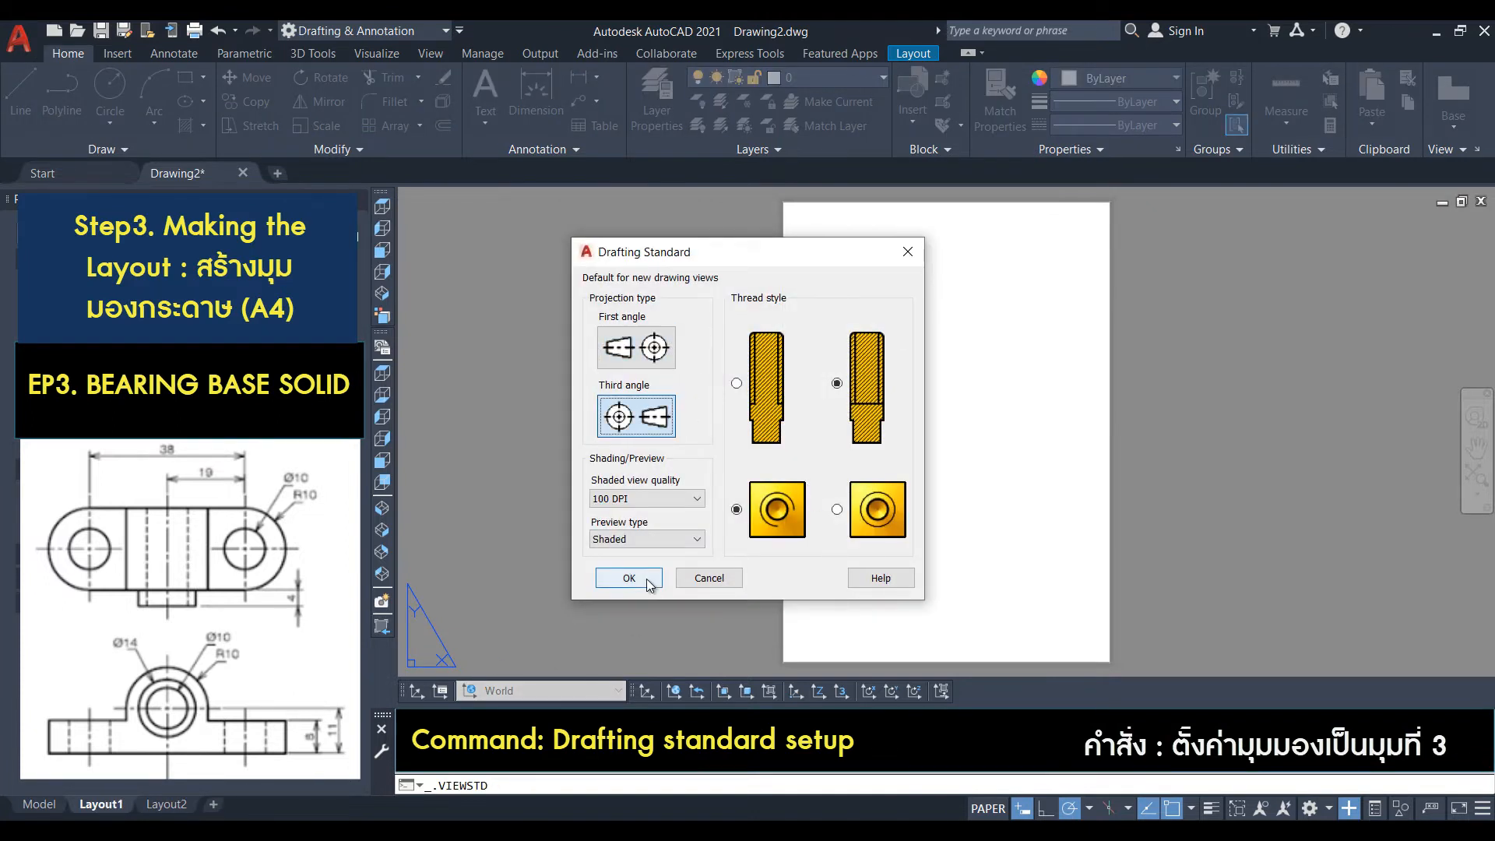
click(648, 582)
Create a base view of the solid from model space on Layout1, placing the front view at 2:1 scale in the sheet's lower half.
click(44, 805)
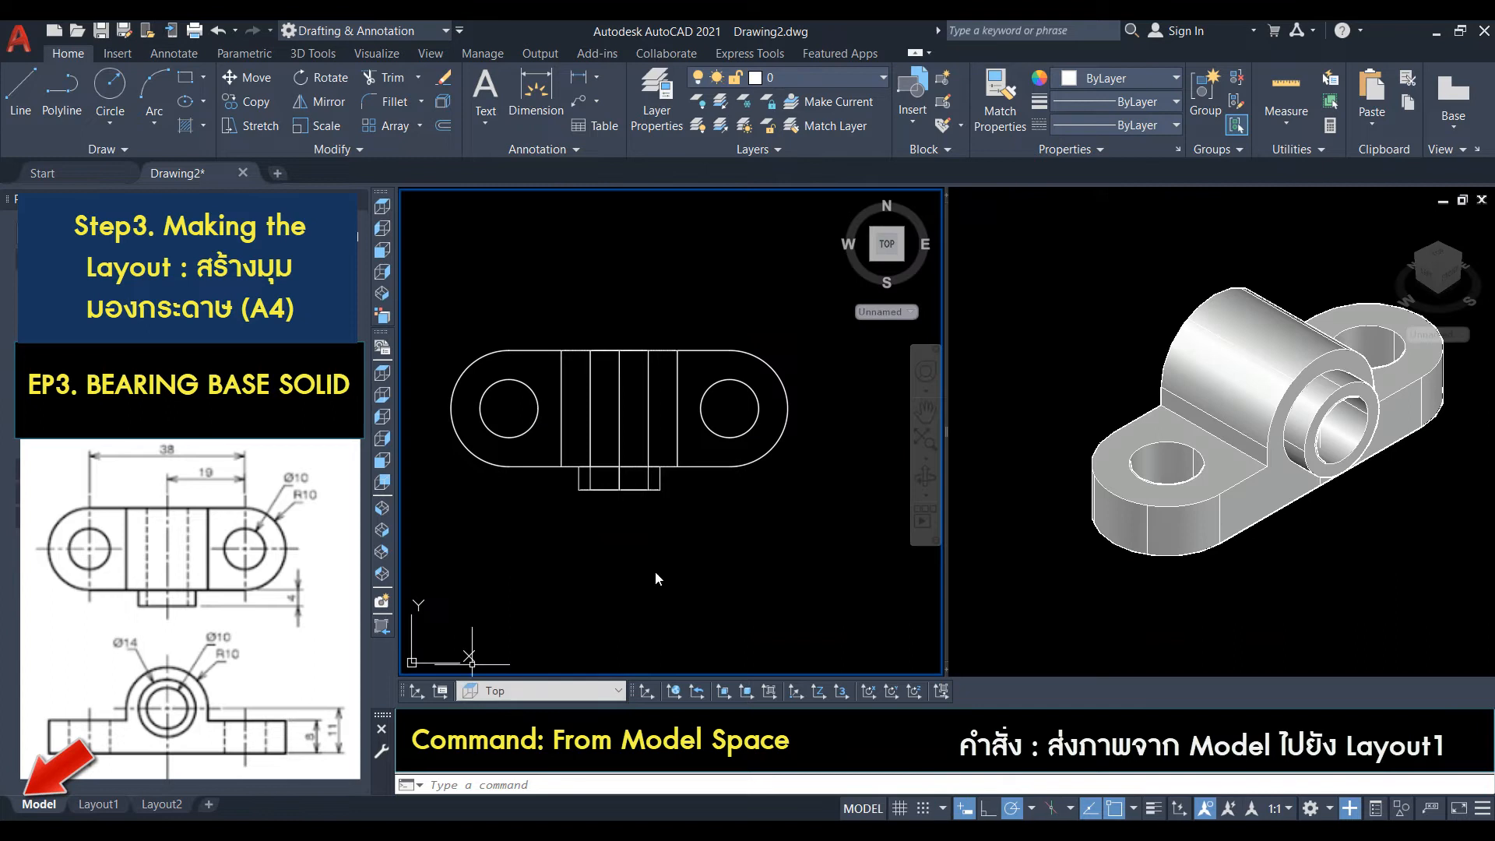
click(690, 348)
click(1453, 127)
click(1402, 160)
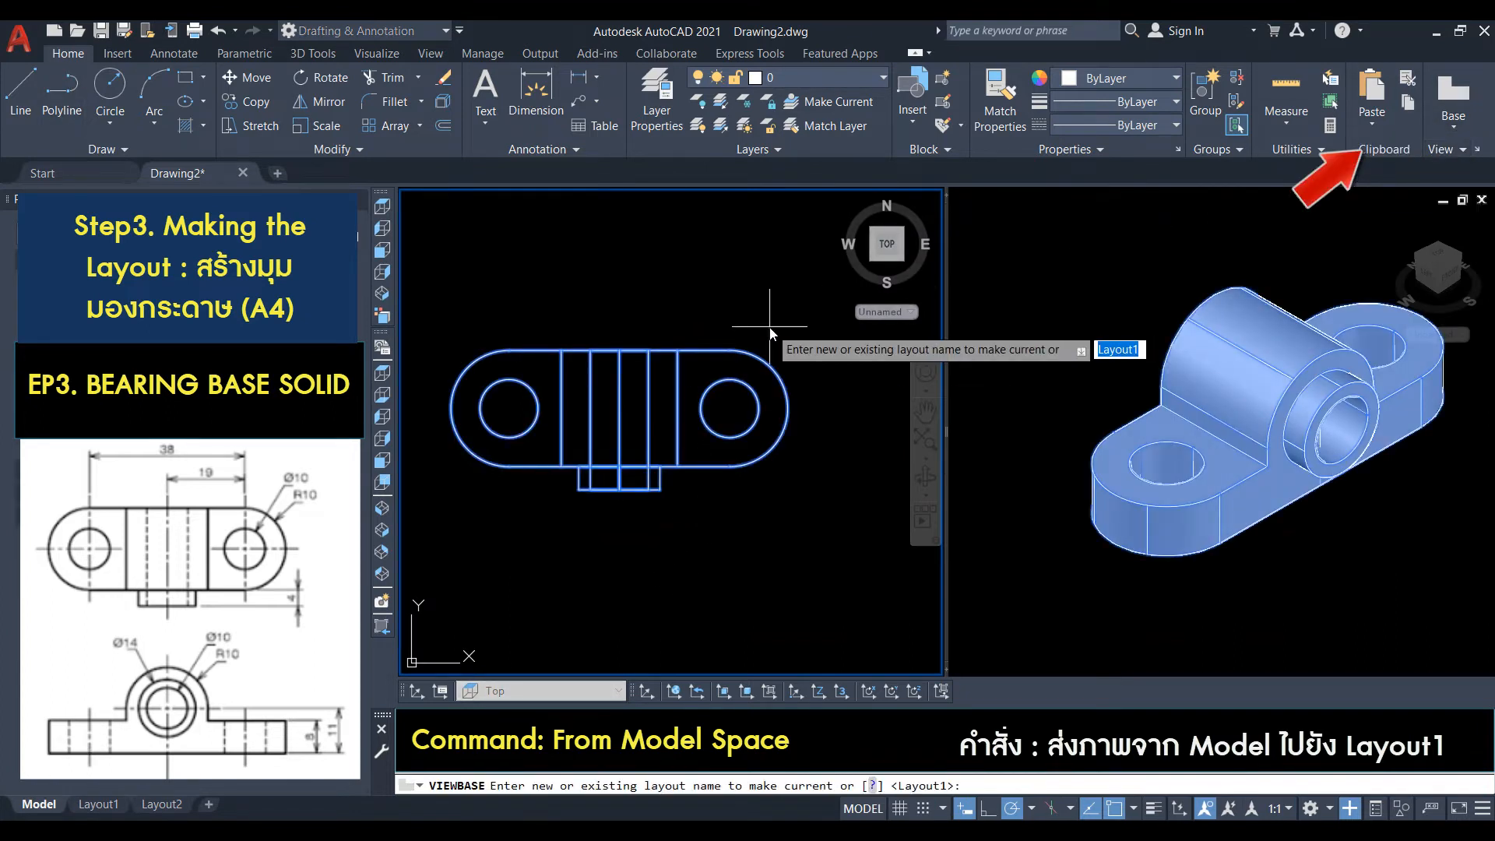
key(Return)
click(455, 77)
click(354, 296)
click(949, 496)
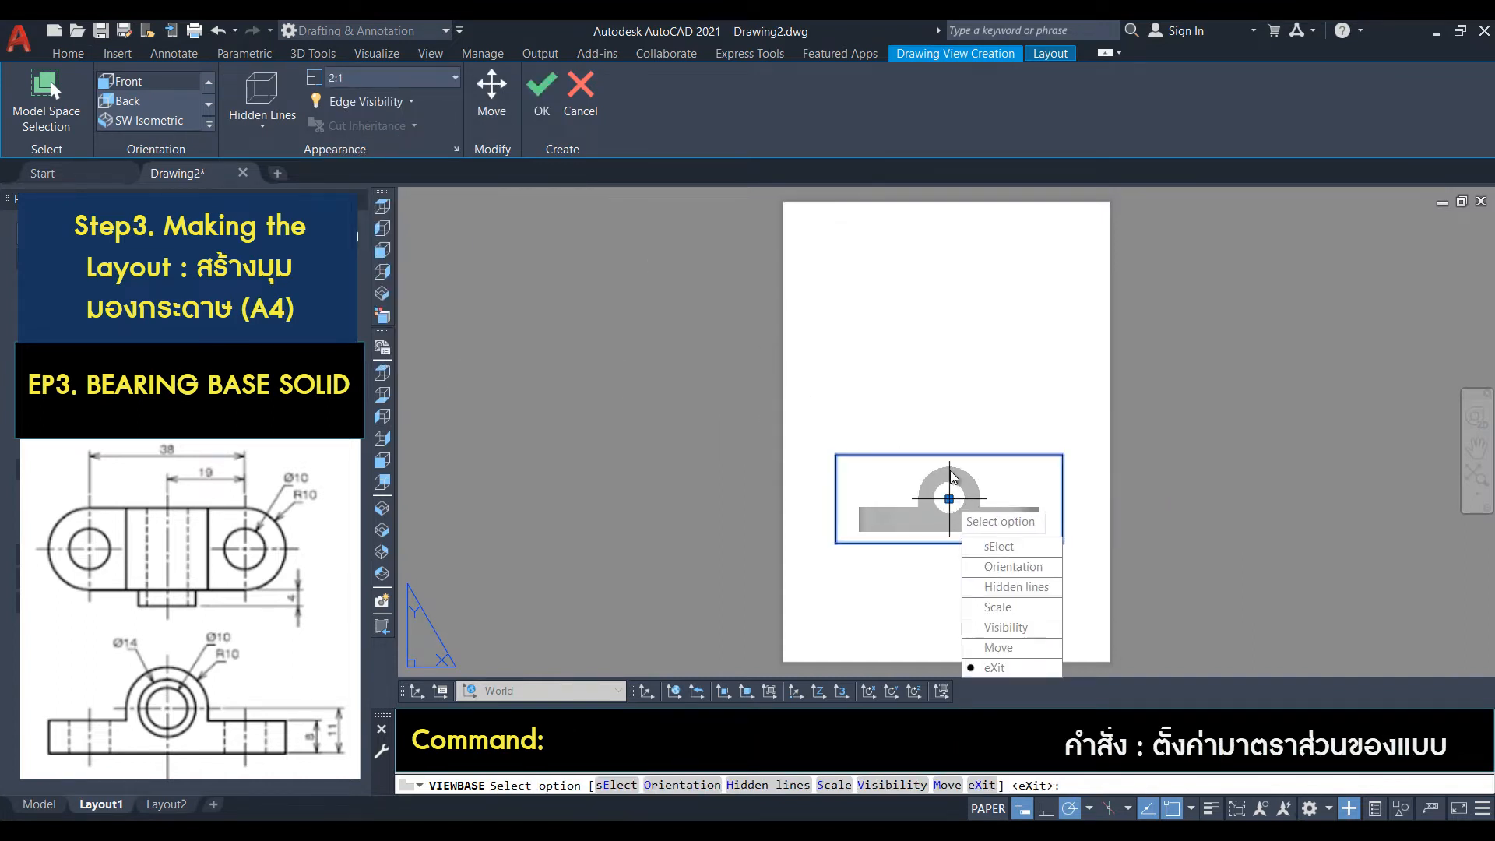
Show the base view with visible and hidden lines, and place a projected top view directly above it.
click(1003, 587)
click(999, 566)
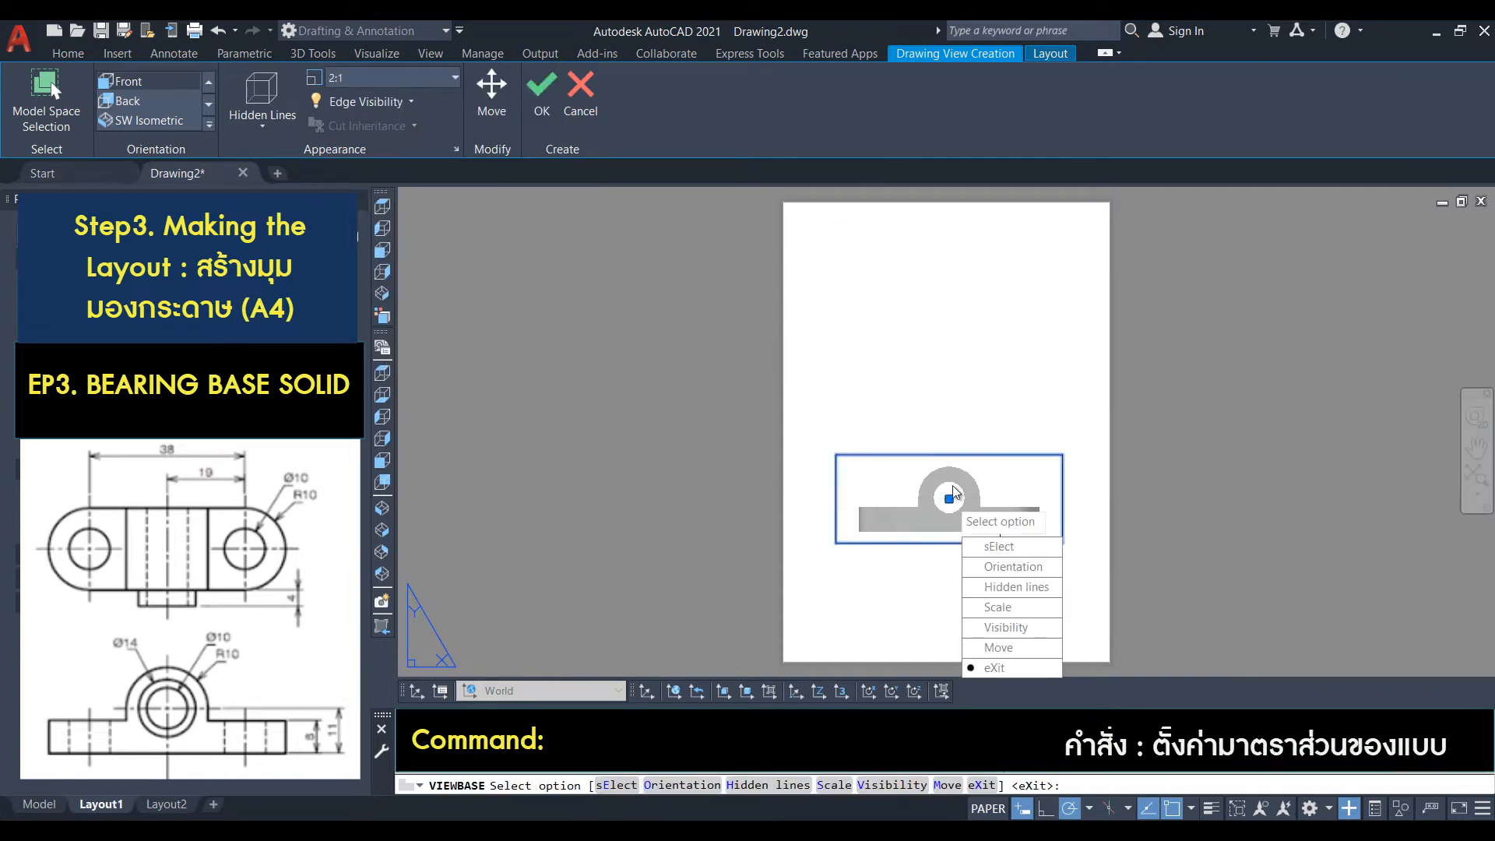
click(996, 667)
click(950, 359)
key(Return)
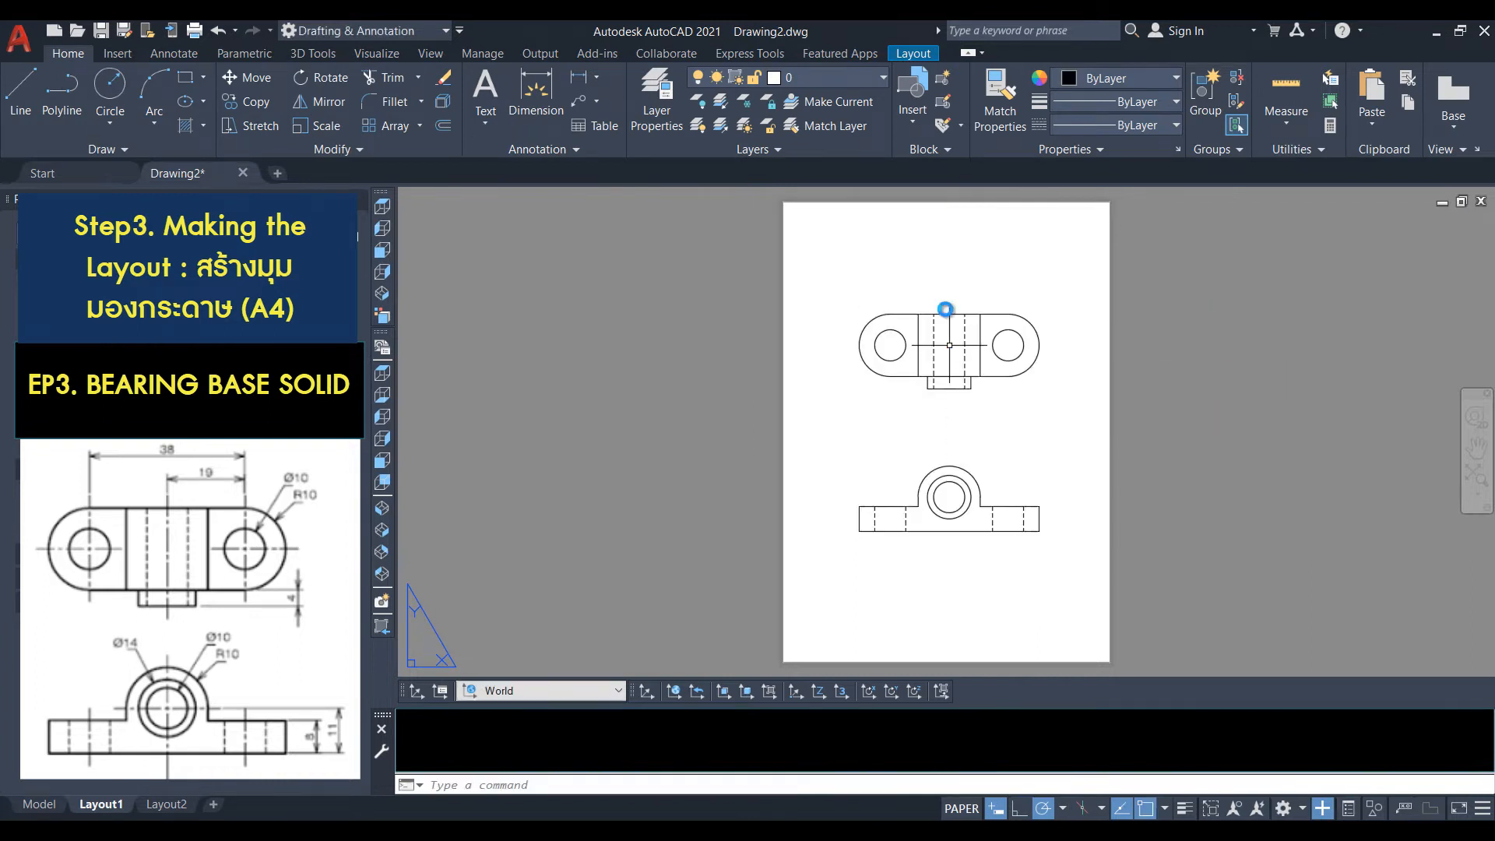
Set the MD_Hidden layer's colour to blue.
click(816, 81)
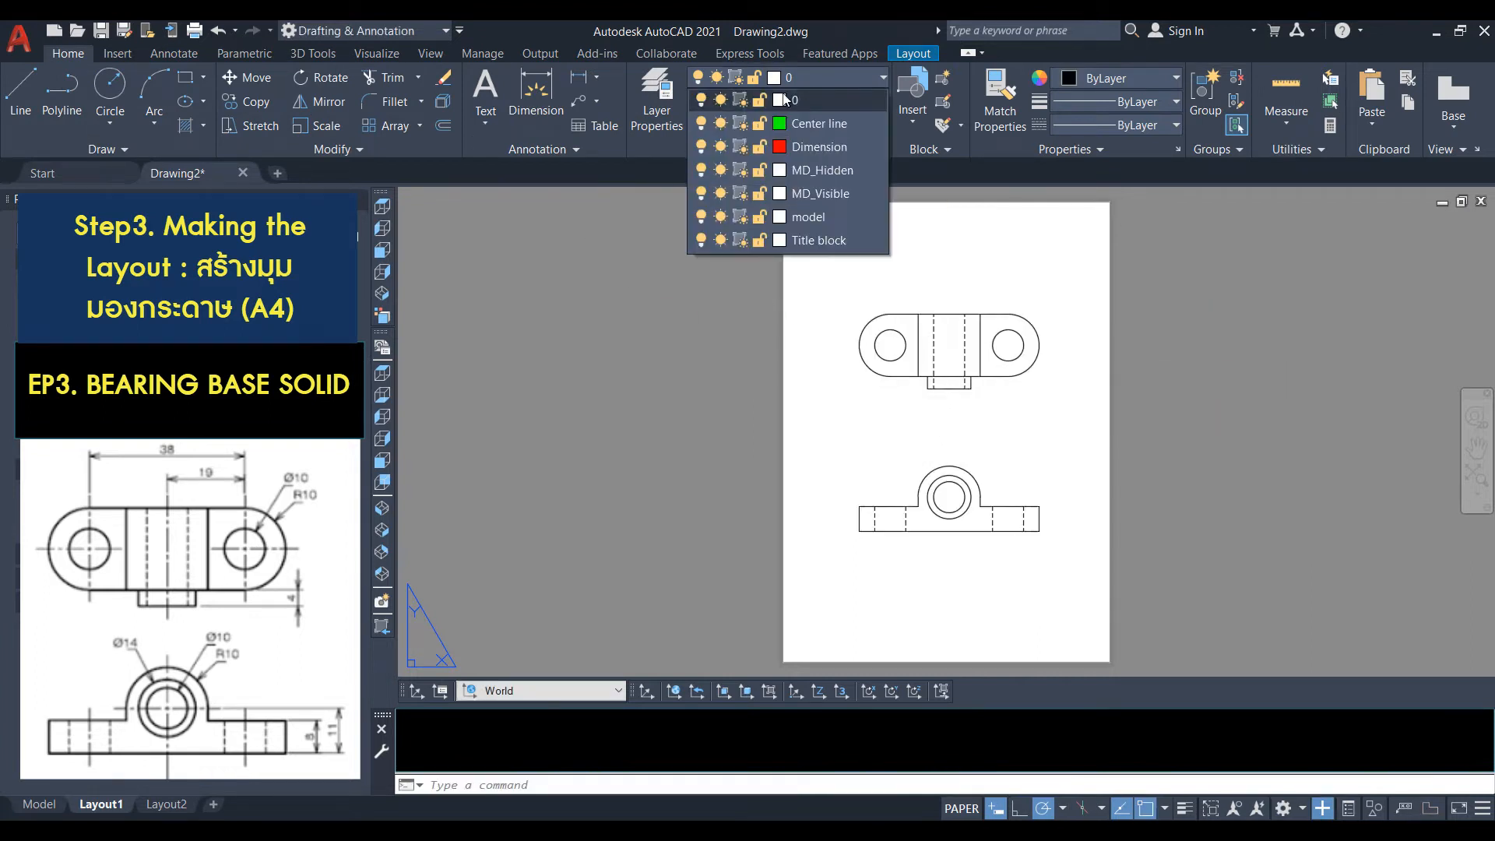
click(657, 101)
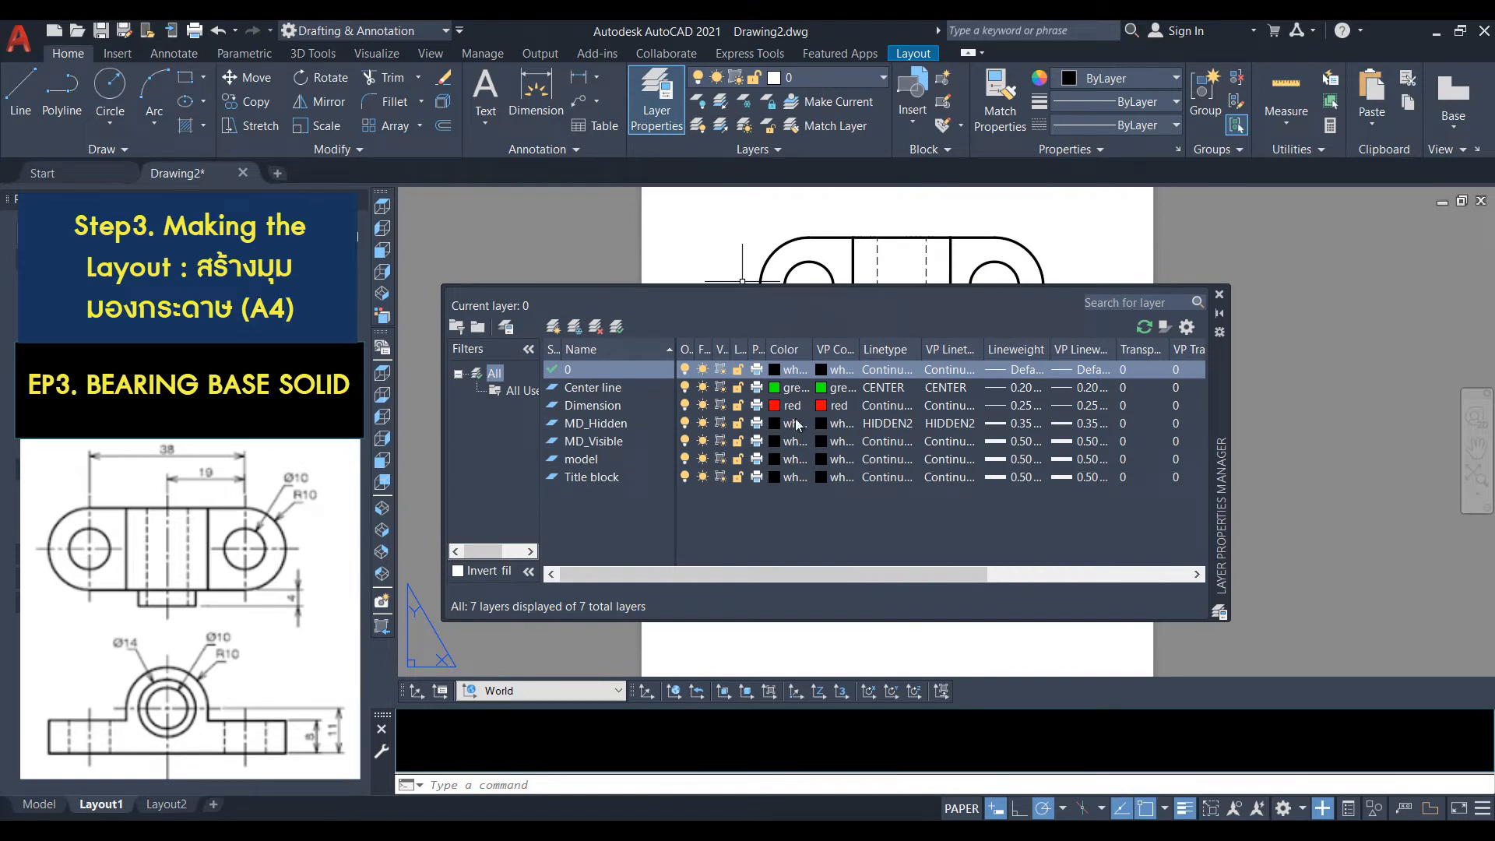
click(794, 423)
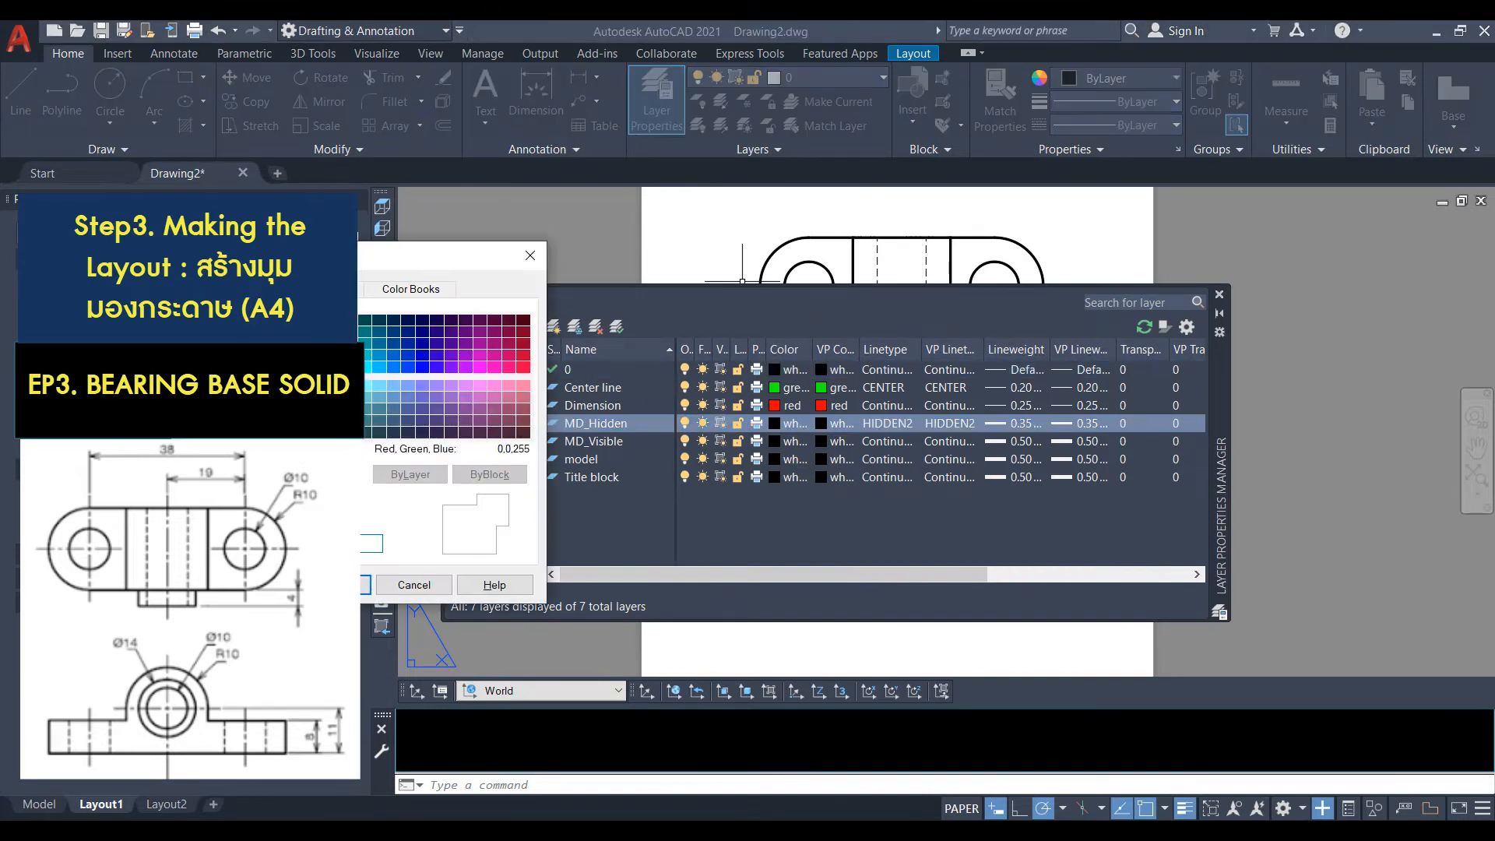
click(269, 474)
click(339, 584)
click(1219, 294)
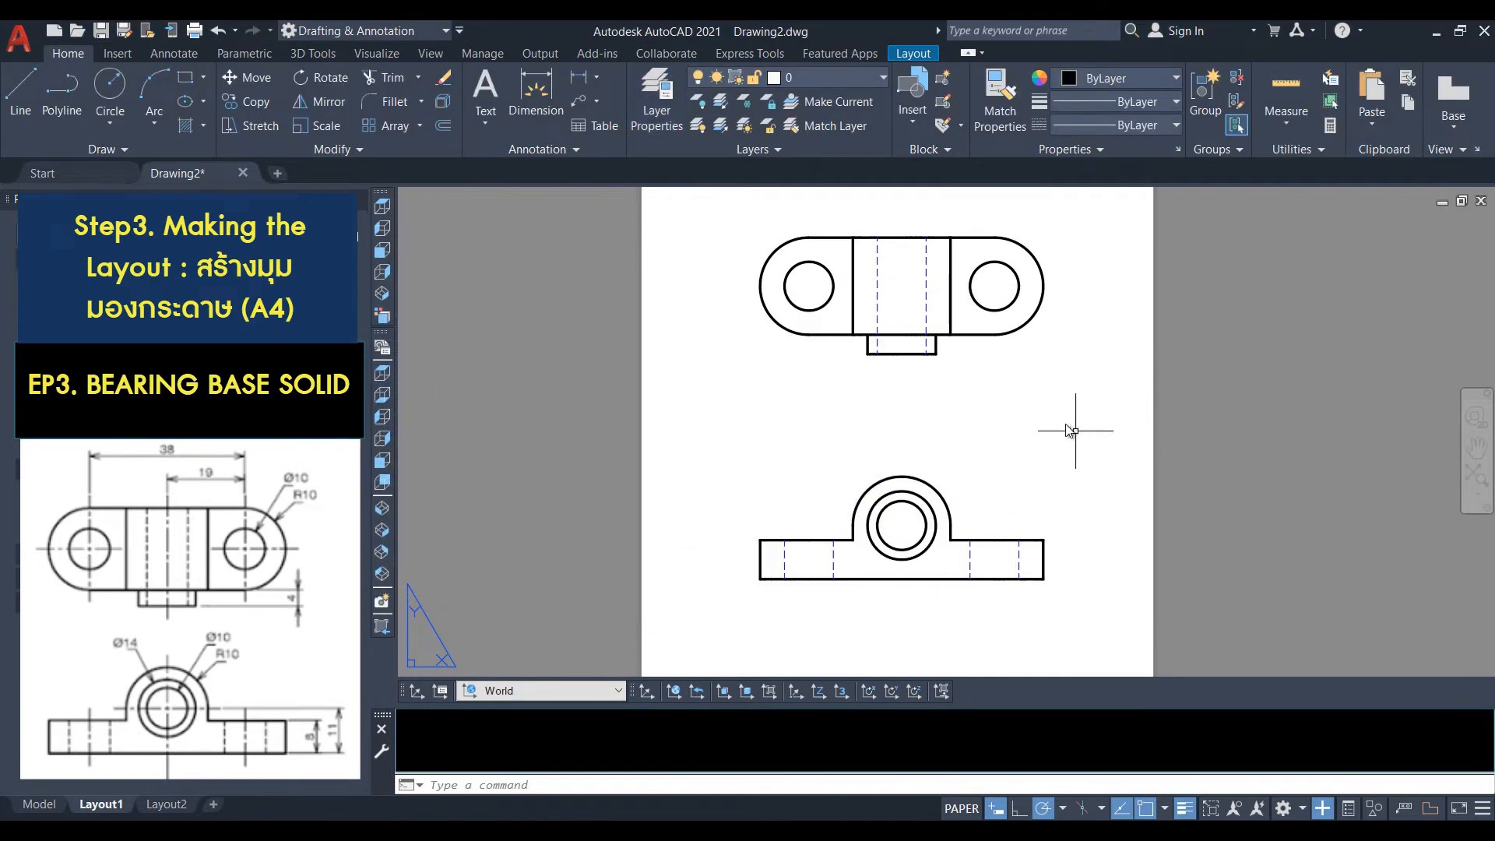
Make Title block the current layer.
click(830, 77)
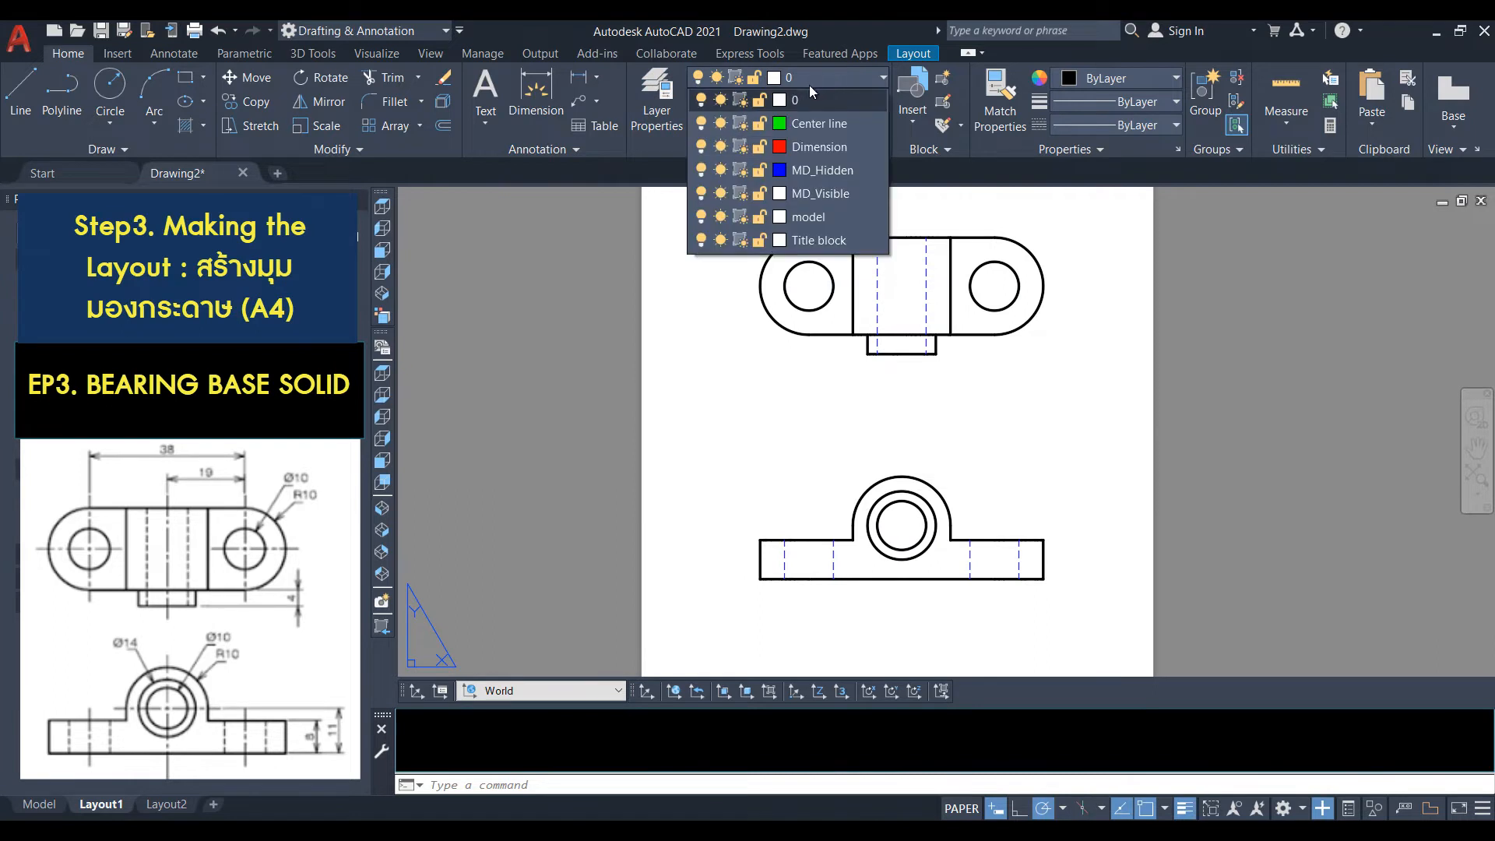
click(809, 240)
scroll(987, 350, down, 3)
scroll(1040, 284, up, 2)
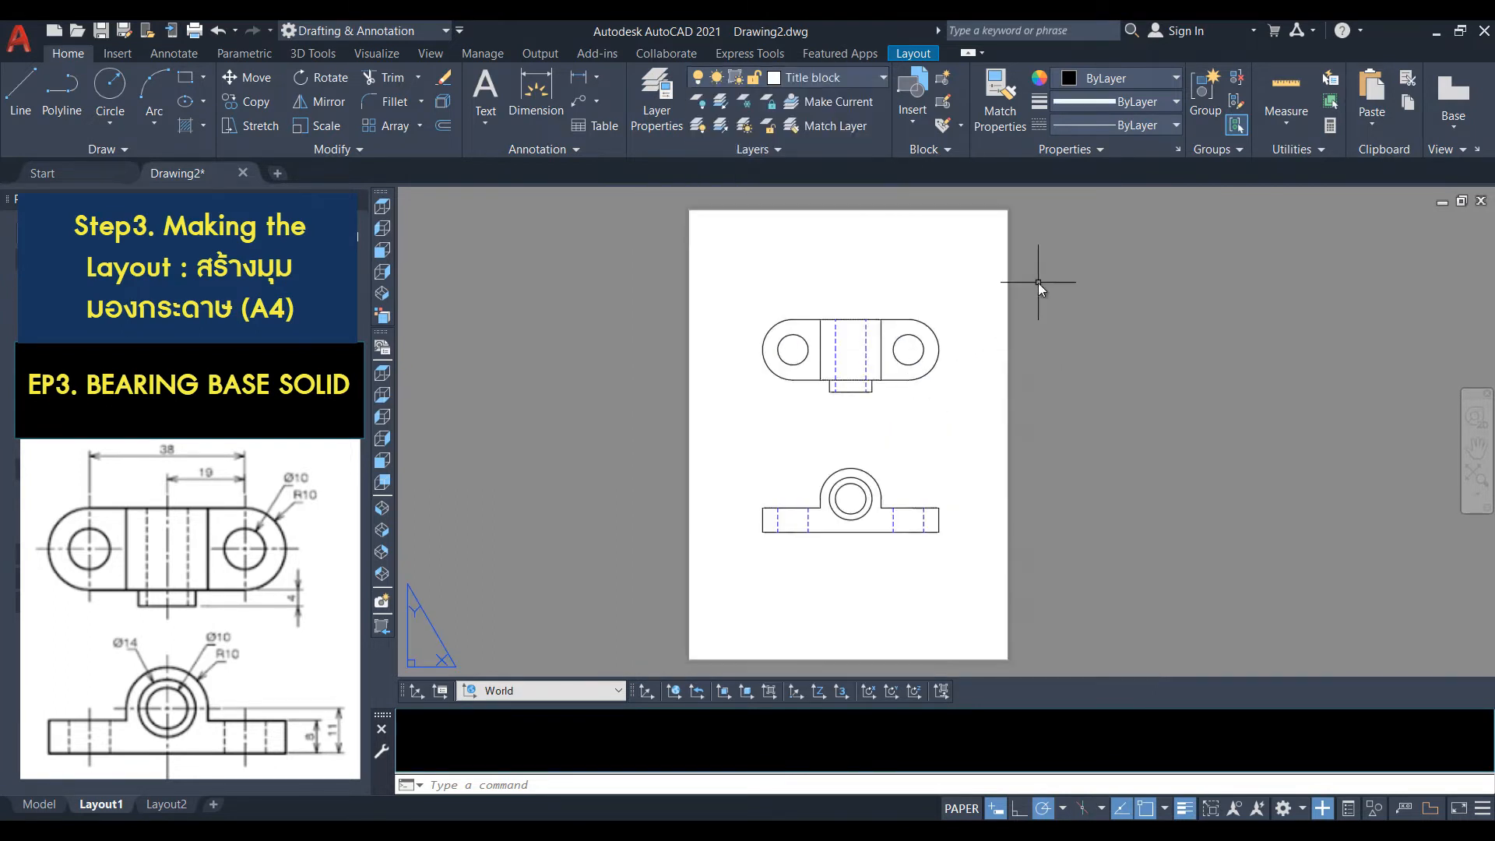
Create a rectangular viewport covering the whole sheet and draw a rectangle along the sheet's edges.
click(915, 53)
click(201, 78)
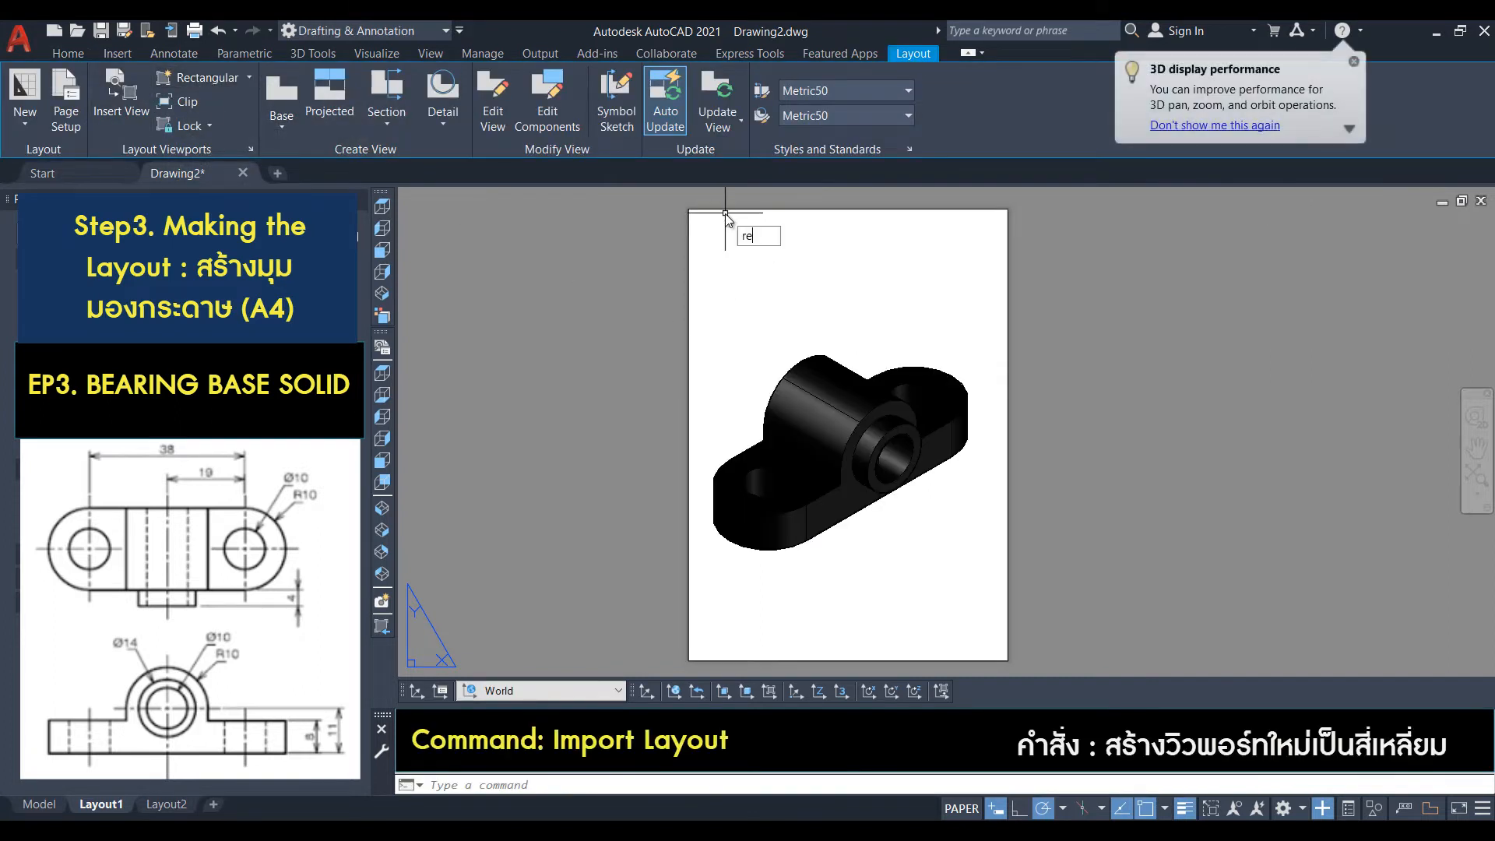
text(c)
key(Return)
click(688, 210)
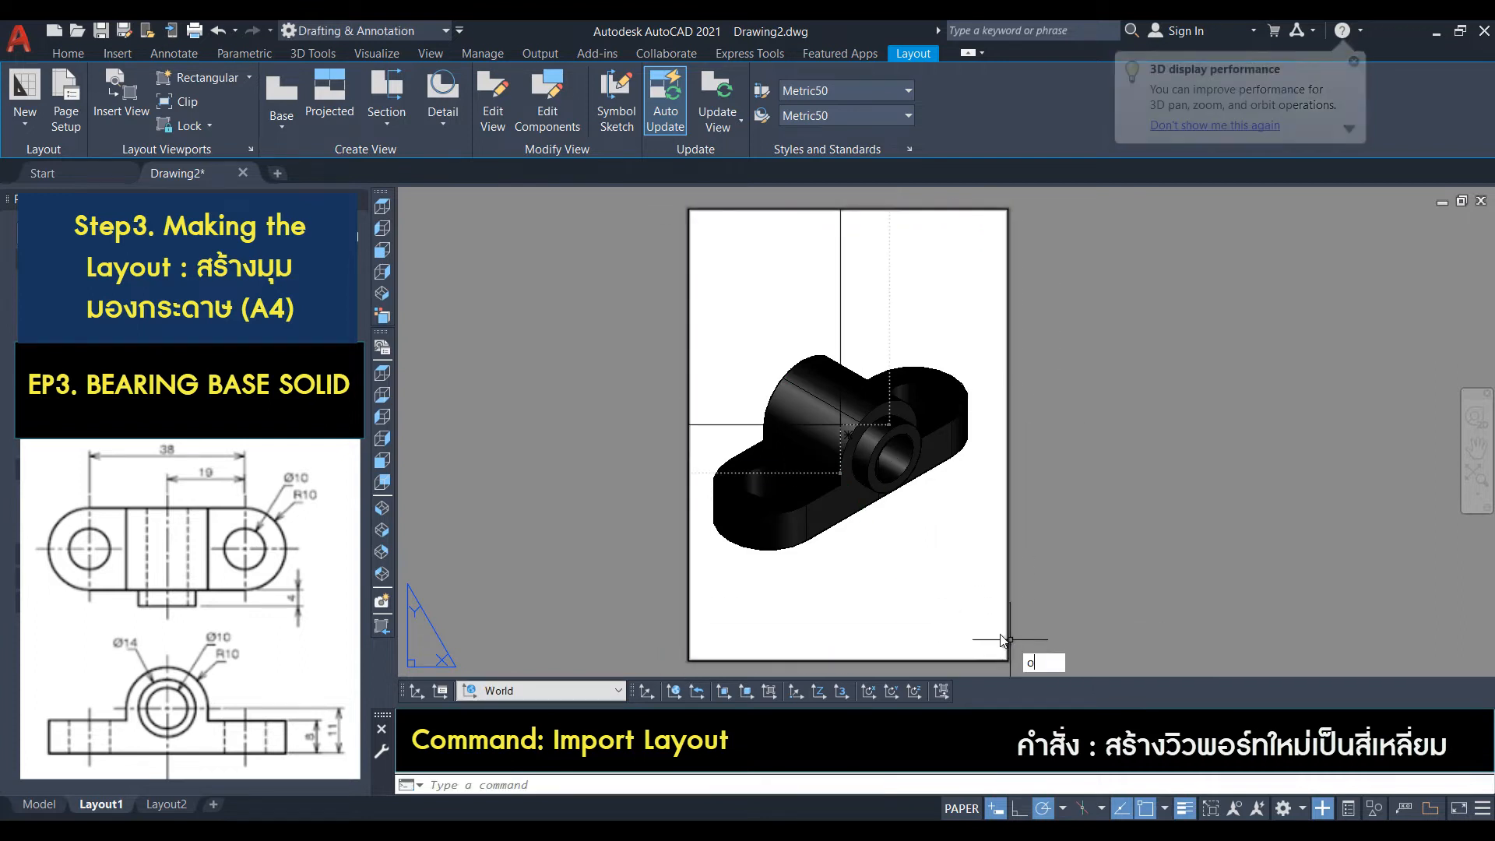
Offset the sheet-edge rectangle inward by 10 to form the drawing border.
key(Return)
text(10)
key(Return)
click(1008, 613)
click(985, 586)
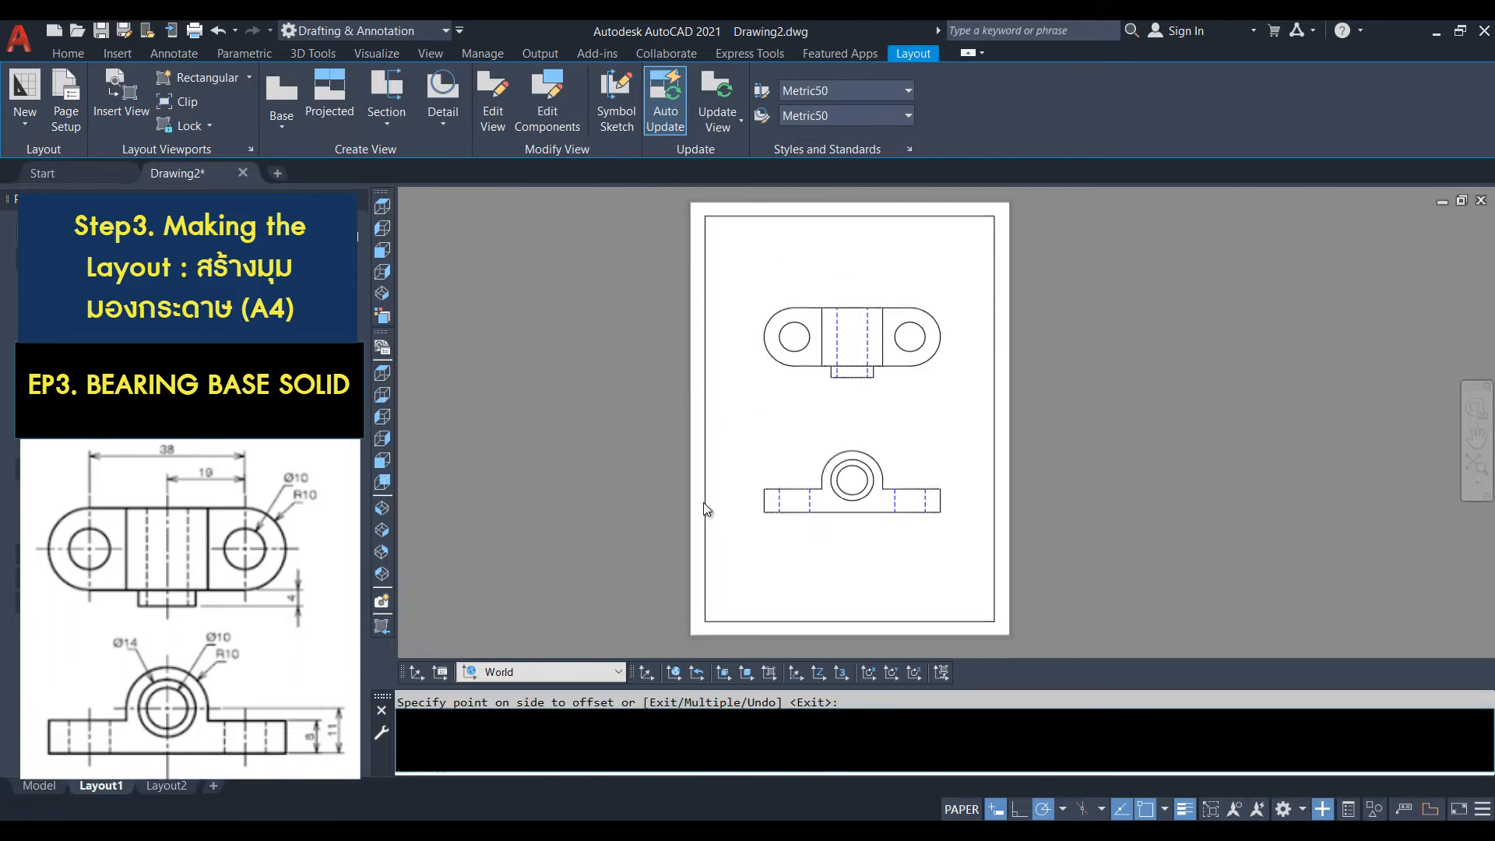
click(704, 518)
right_click(702, 528)
key(Escape)
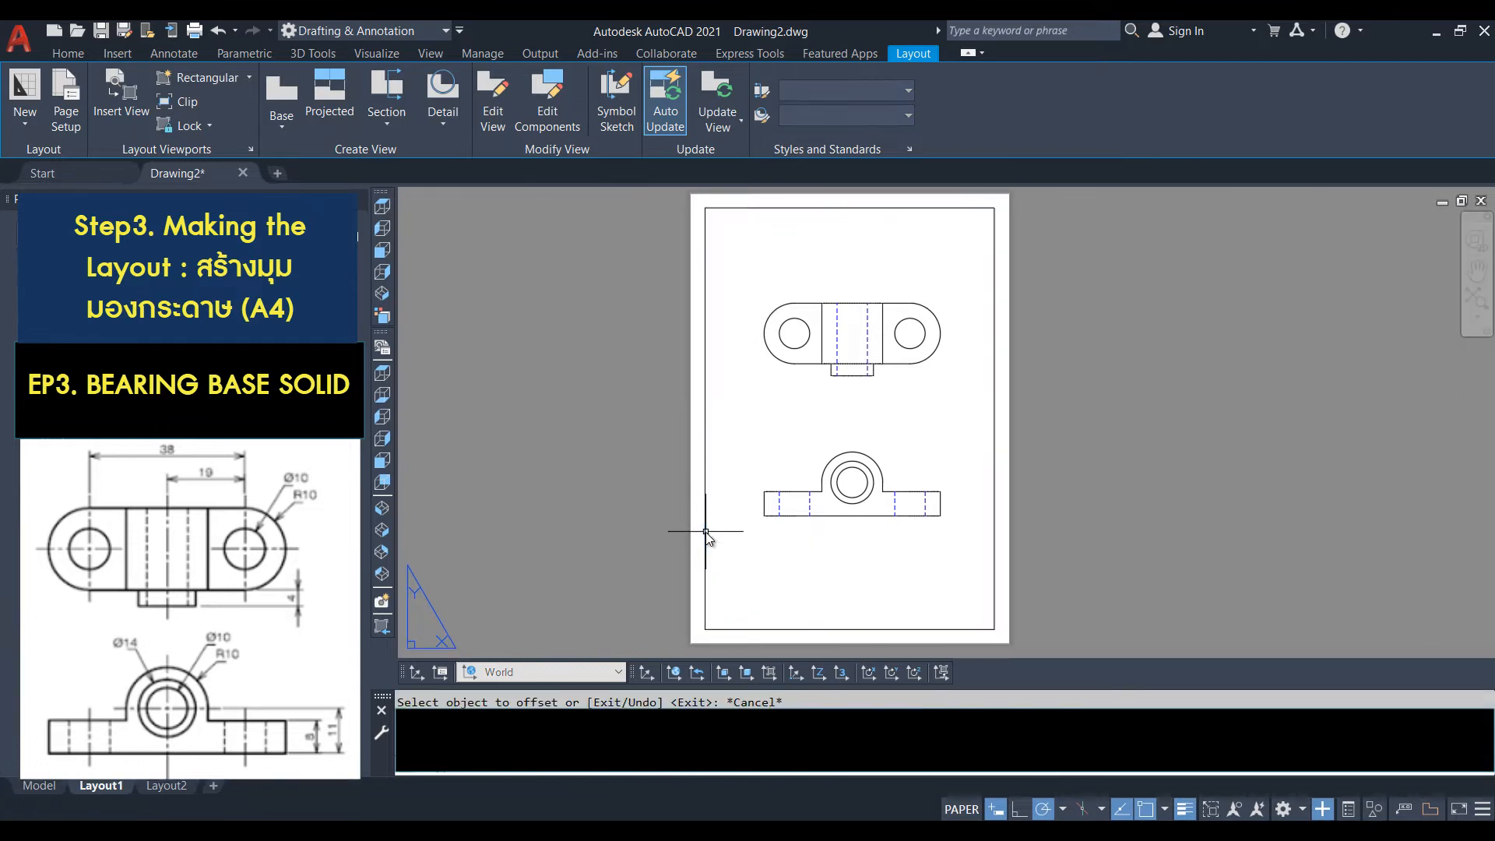
Offset the border's bottom edge upward three times at equal spacing to form the title block rows.
key(Return)
key(Return)
click(769, 629)
click(773, 616)
click(773, 607)
click(773, 599)
click(787, 588)
key(Escape)
click(894, 532)
key(Escape)
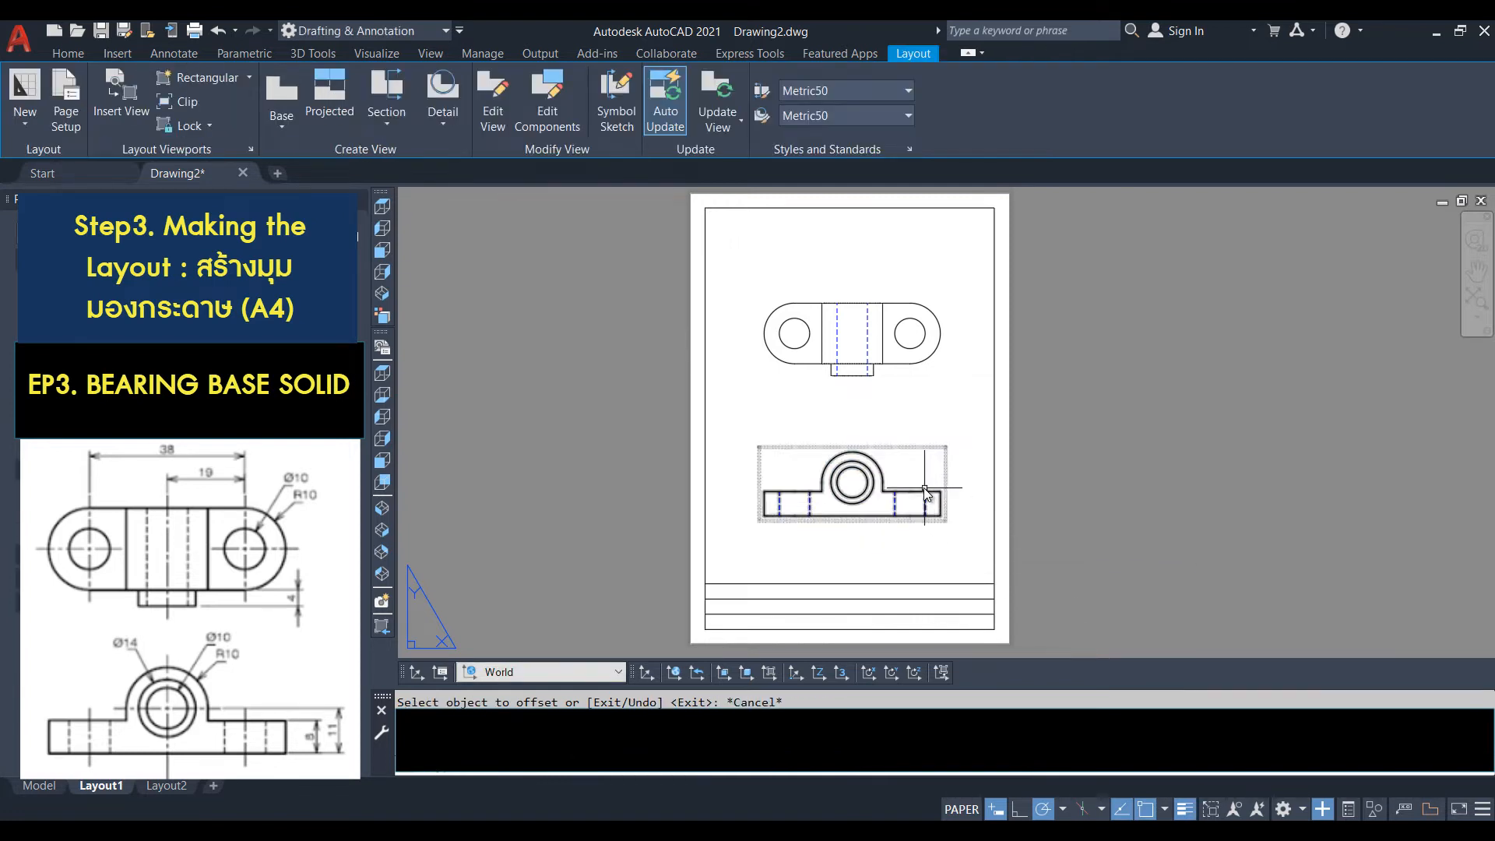
Make Center line the current layer and draw a vertical centre line through the middle of the top view.
click(68, 53)
click(861, 78)
click(836, 121)
click(20, 97)
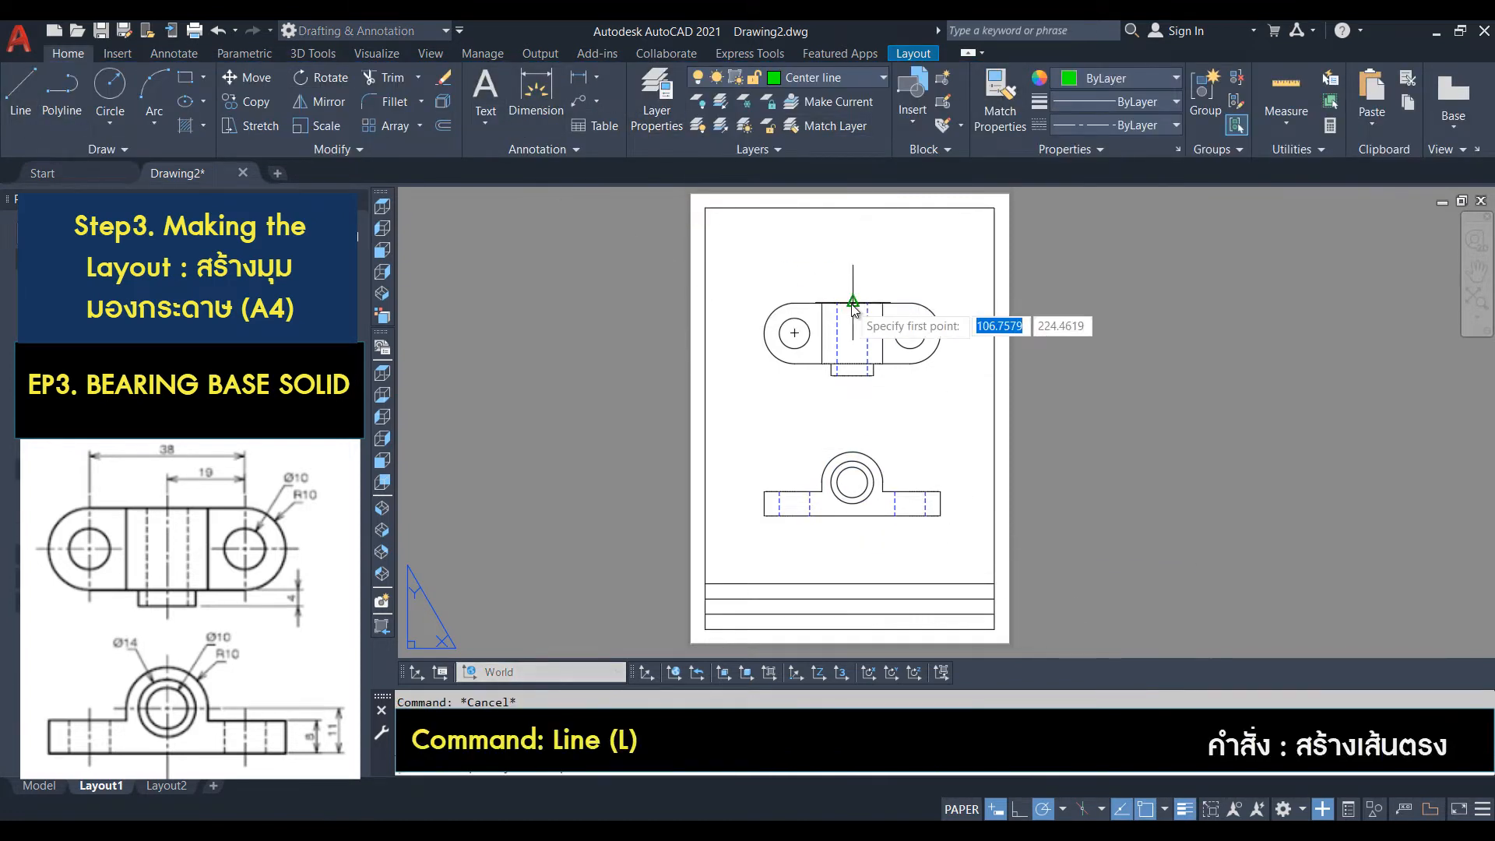
click(853, 393)
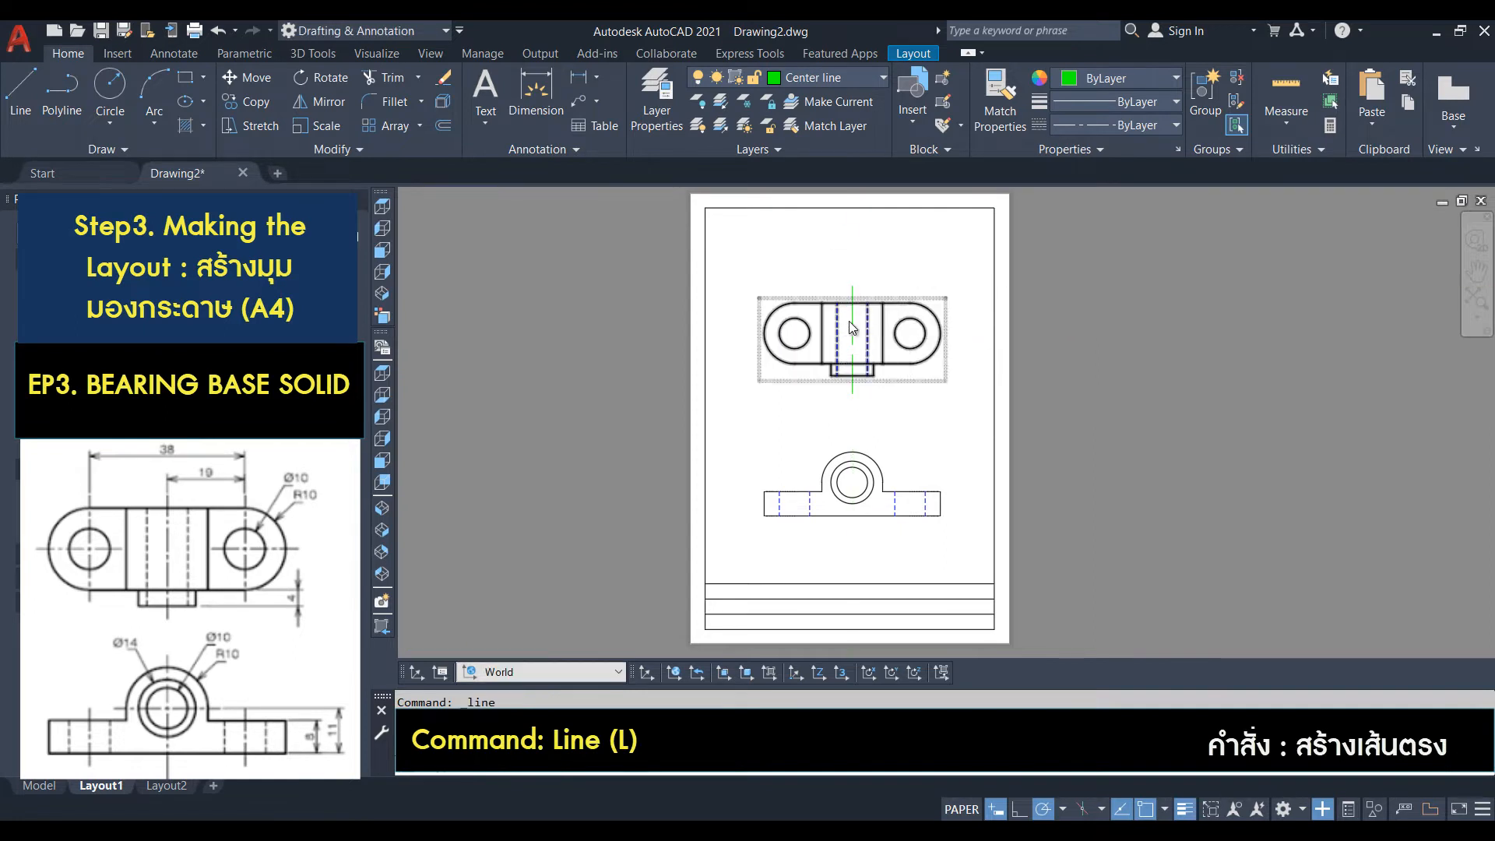
Draw a horizontal and a vertical centre line at the right-hand hole of the top view.
scroll(851, 321, up, 4)
click(1109, 352)
key(Return)
key(Return)
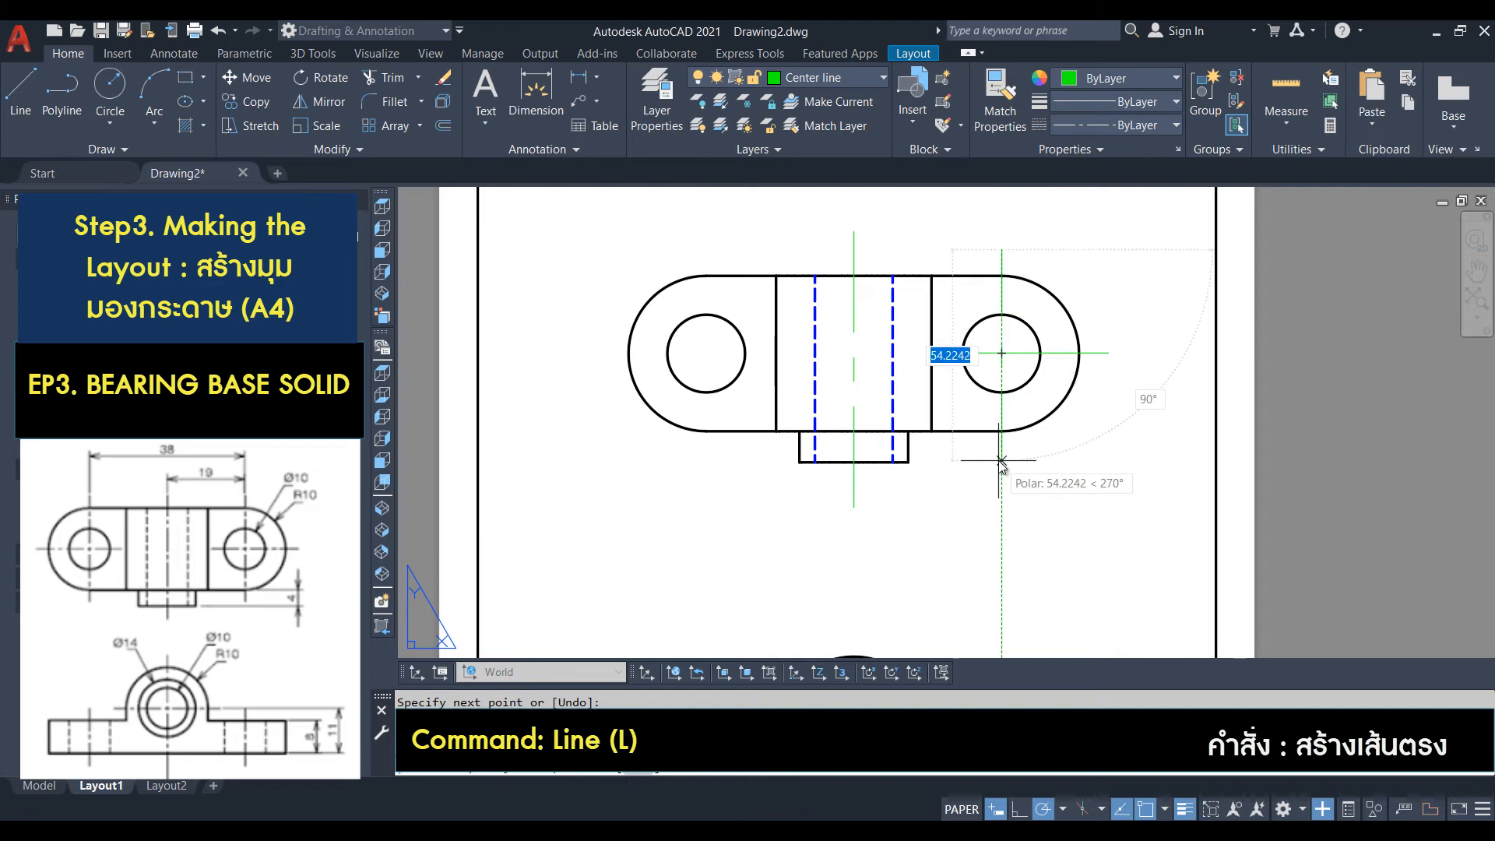
key(Escape)
Adjust the horizontal and vertical centre lines so both are centred on the right-hand hole and extend past it on every side.
click(977, 353)
click(946, 352)
click(920, 354)
click(1015, 354)
click(1002, 353)
click(1005, 344)
key(Escape)
click(1015, 278)
click(986, 250)
key(Escape)
click(1001, 261)
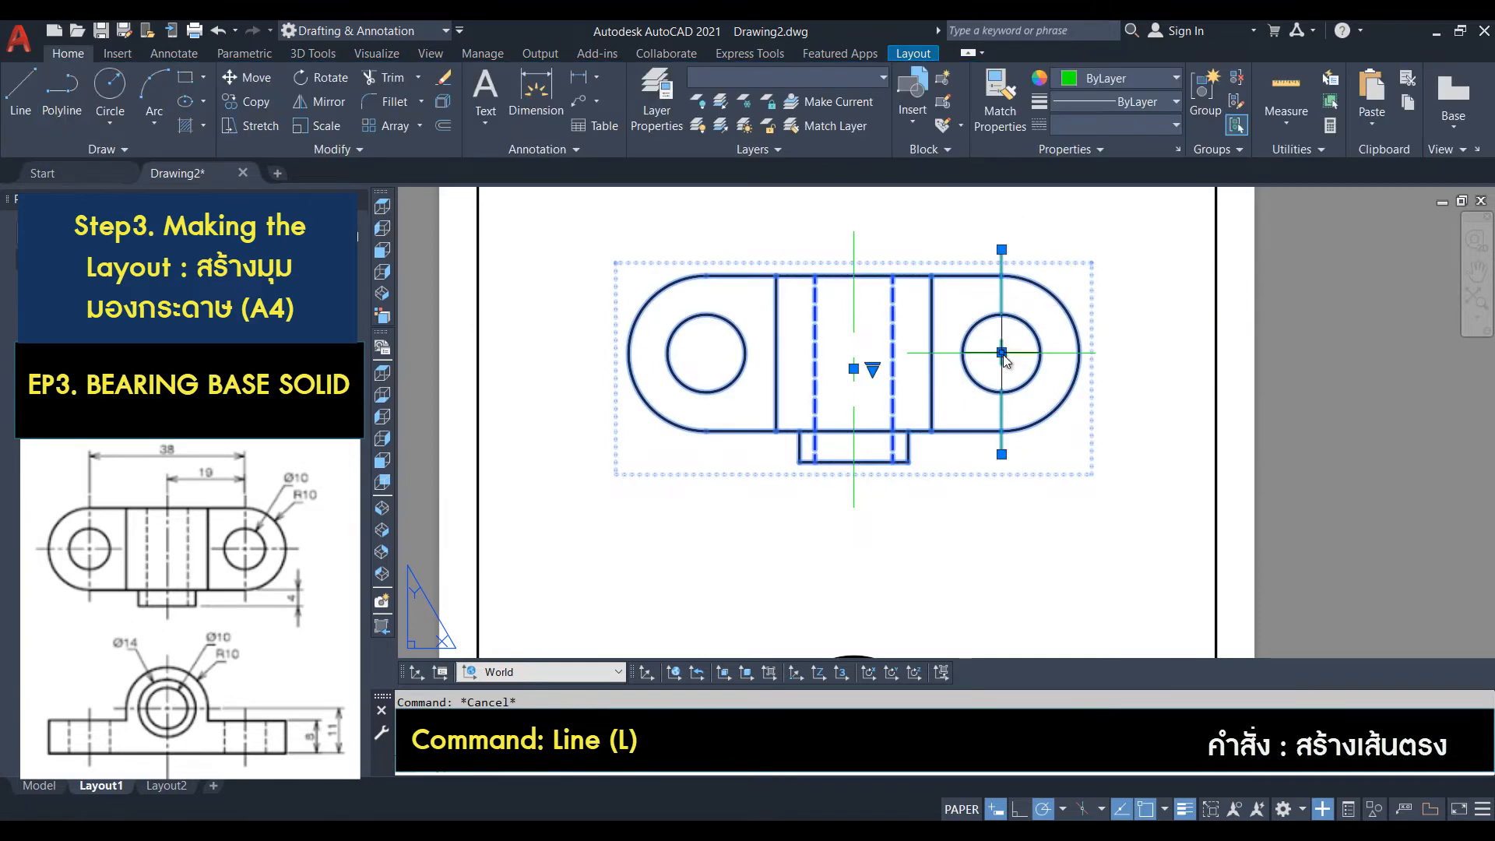
click(1001, 352)
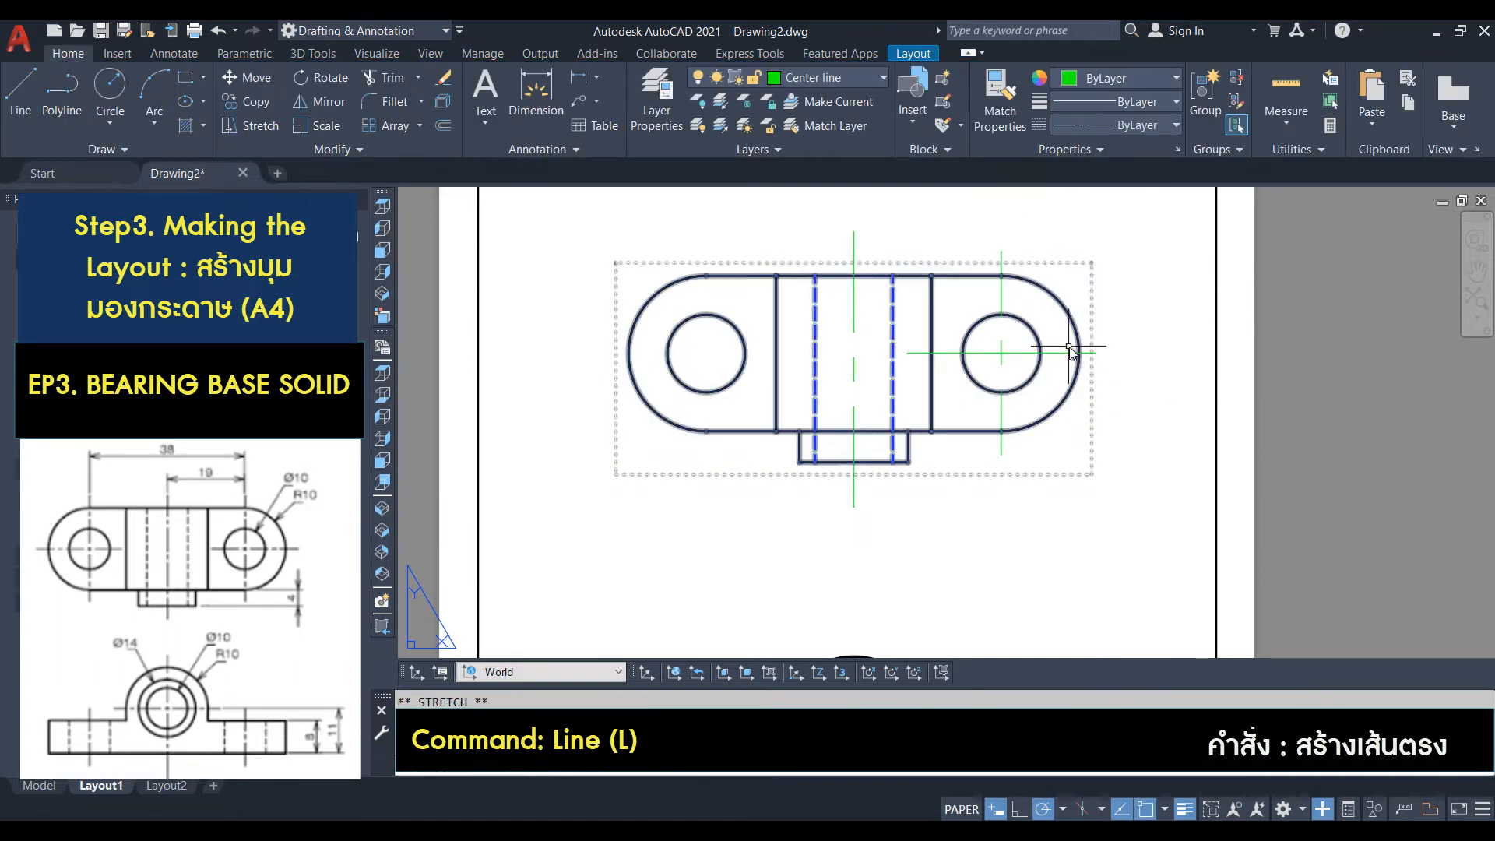
Change the global linetype scale factor so the centre and hidden lines show a finer dash pattern.
click(1121, 126)
click(1090, 316)
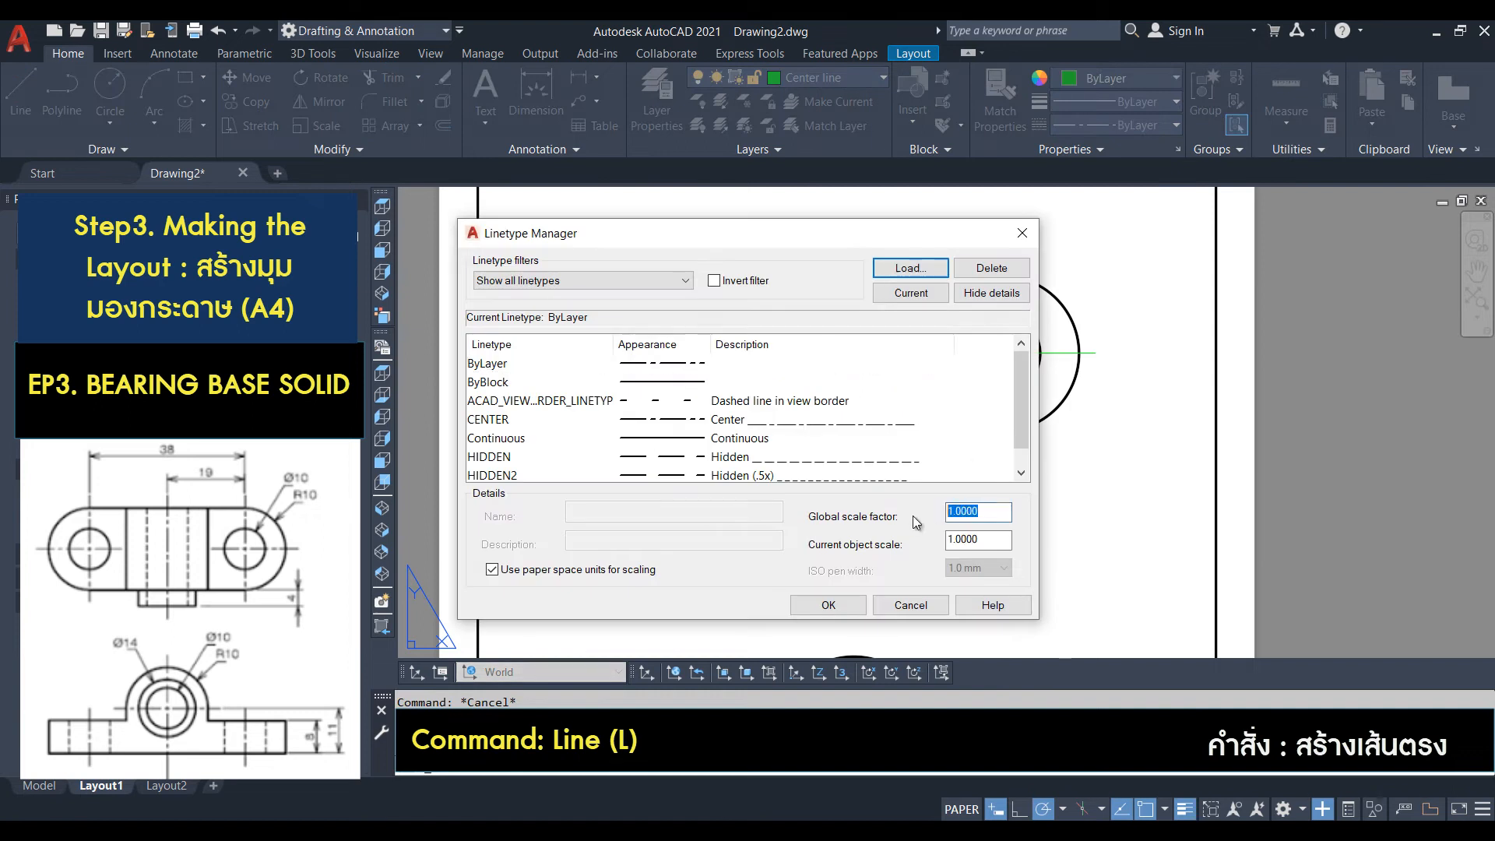
click(828, 605)
Mirror the right-hand hole's two centre lines about the top view's vertical centre line onto the left-hand hole.
text(mi)
key(Return)
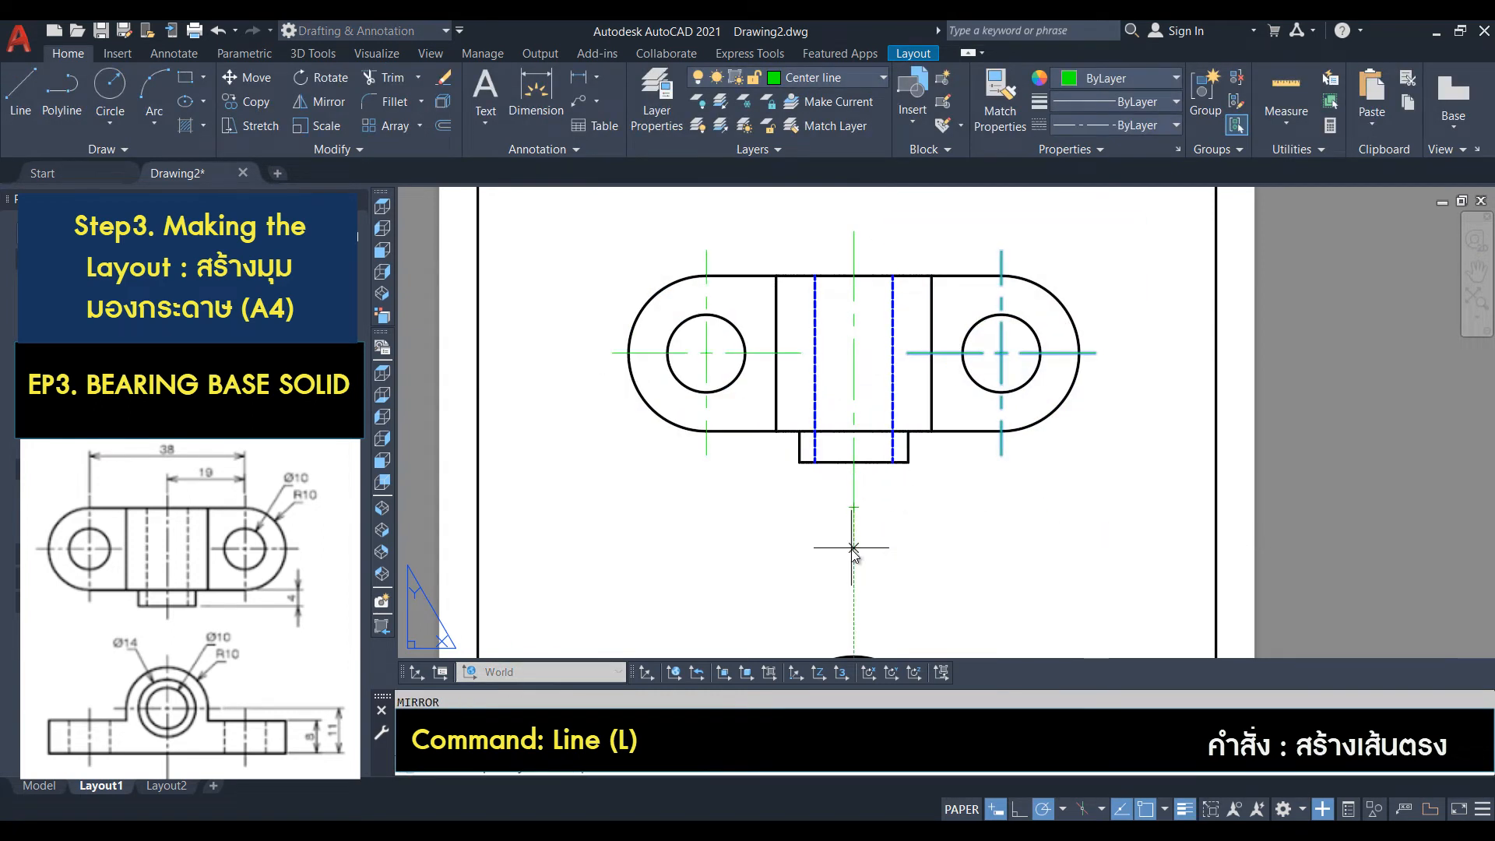
scroll(909, 433, down, 6)
scroll(910, 433, up, 2)
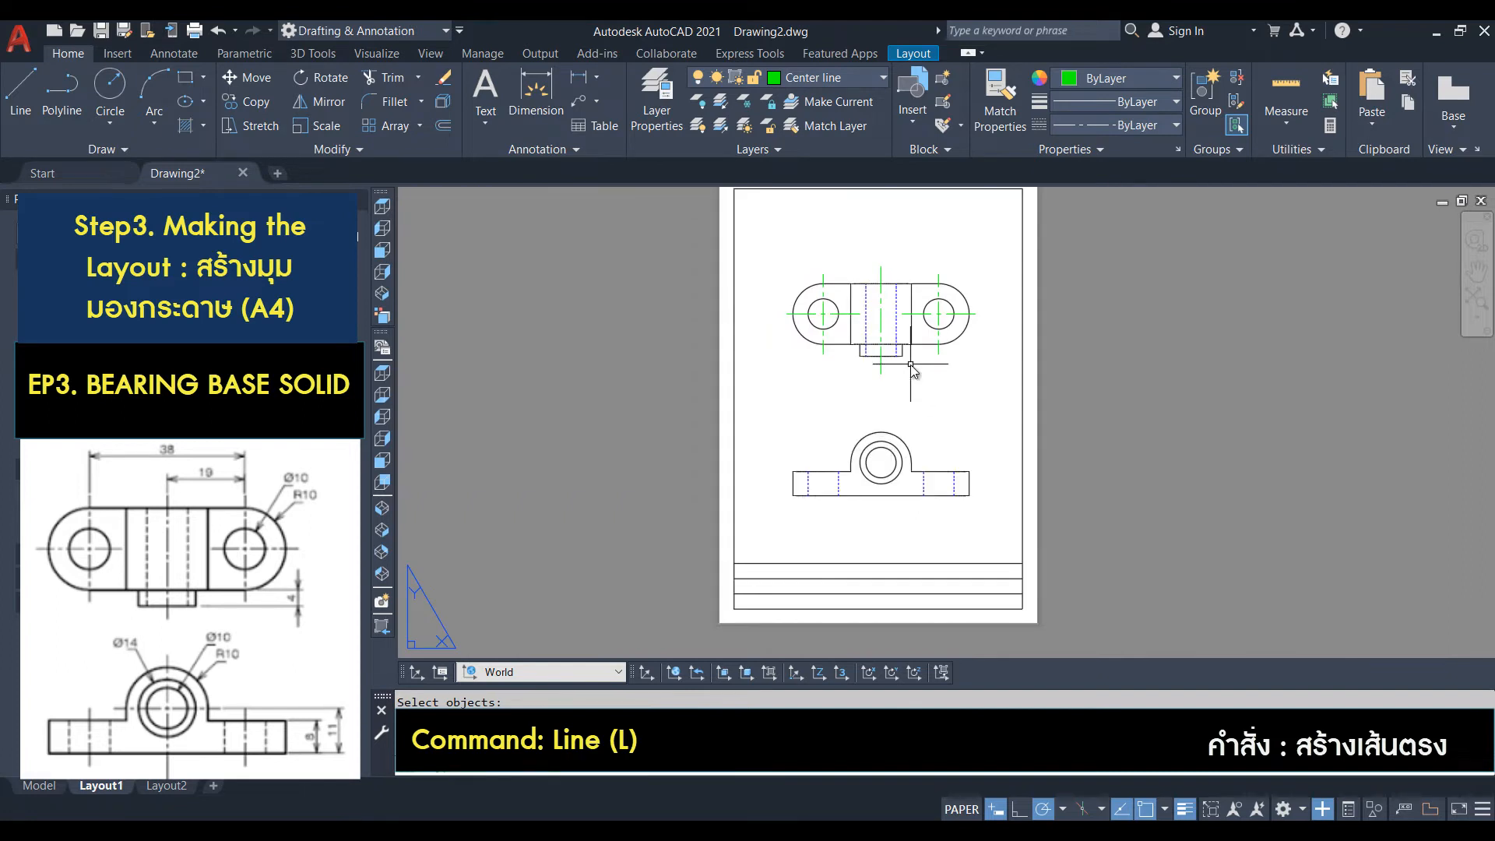
Copy the right-hand hole's centre lines from its centre to the centre of the bearing circles in the front view.
key(Return)
click(946, 313)
click(939, 309)
key(Return)
click(938, 314)
click(883, 460)
key(Return)
Draw vertical centre lines through the right and left base holes of the front view, extending below the base.
text(l)
key(Return)
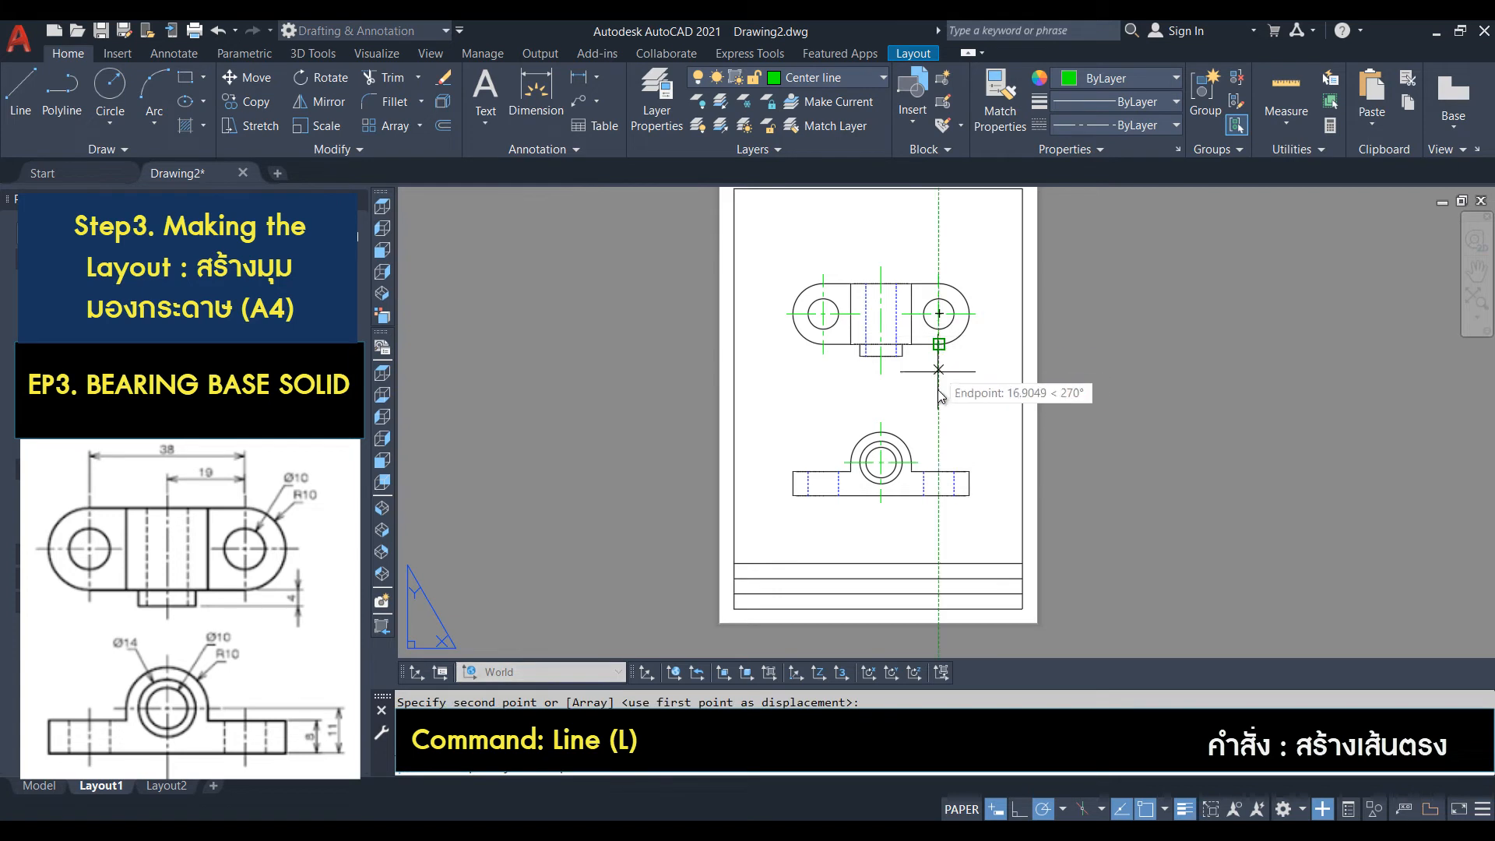
click(938, 465)
click(938, 506)
key(Escape)
key(Return)
click(824, 464)
click(828, 509)
key(Escape)
key(Return)
middle_drag(1041, 338, 996, 358)
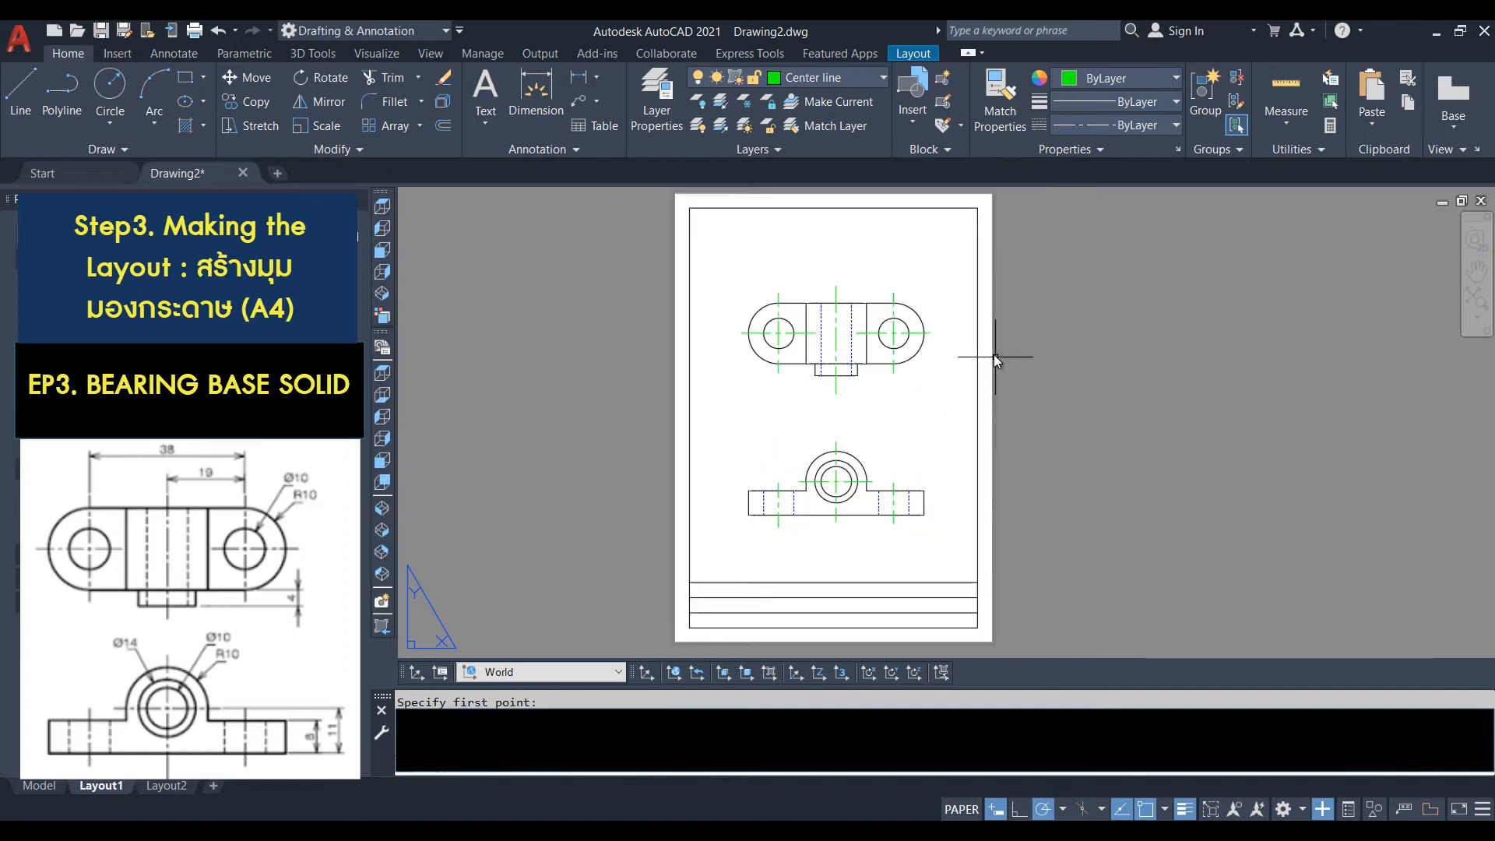
Make Dimension the current layer and dimension the horizontal distance from the top view's middle centre line to the right-hand hole.
click(826, 78)
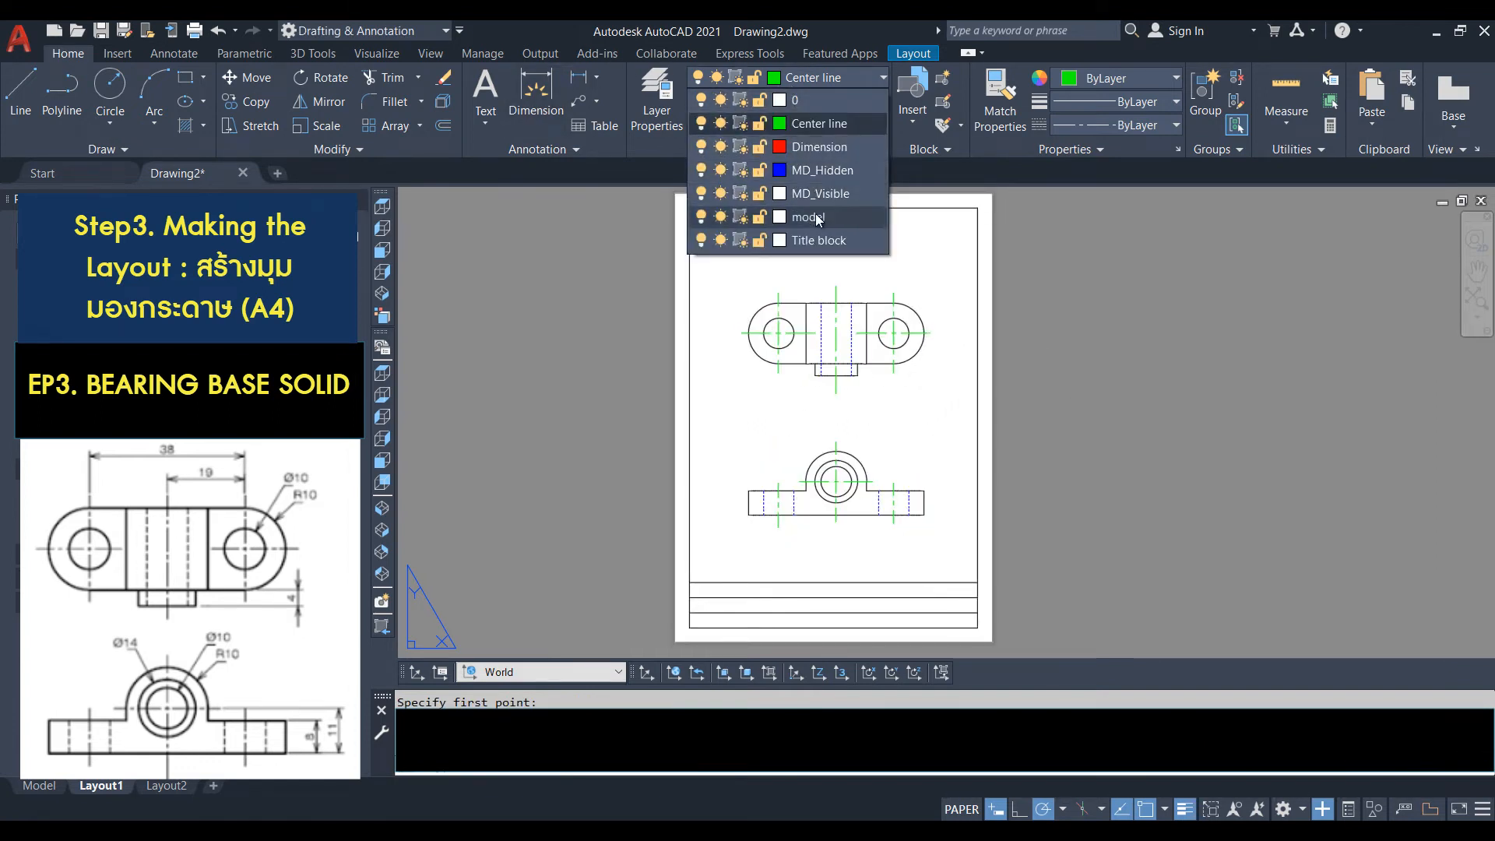
click(821, 147)
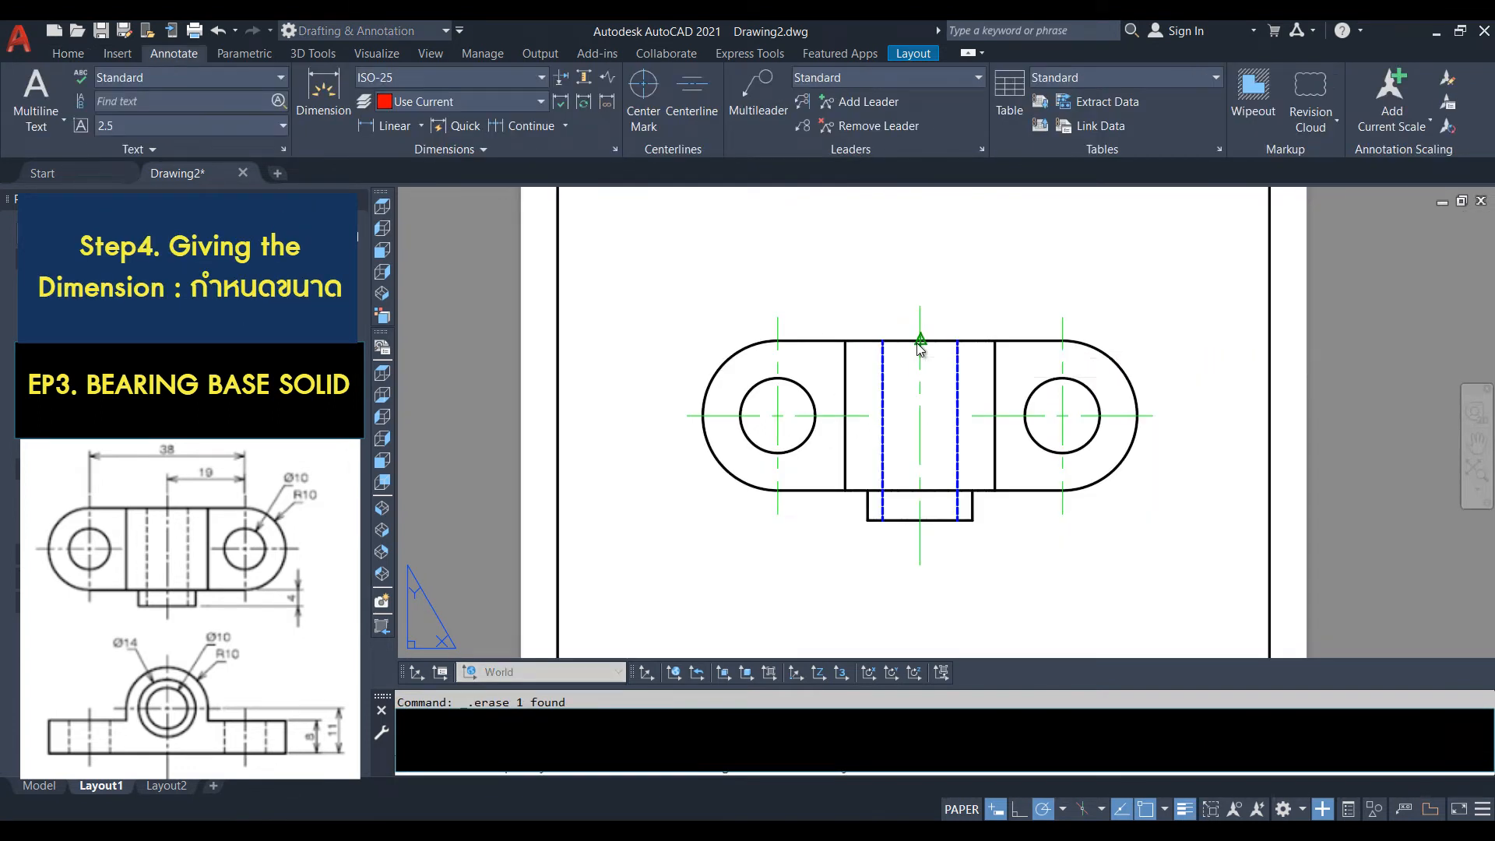
click(1062, 341)
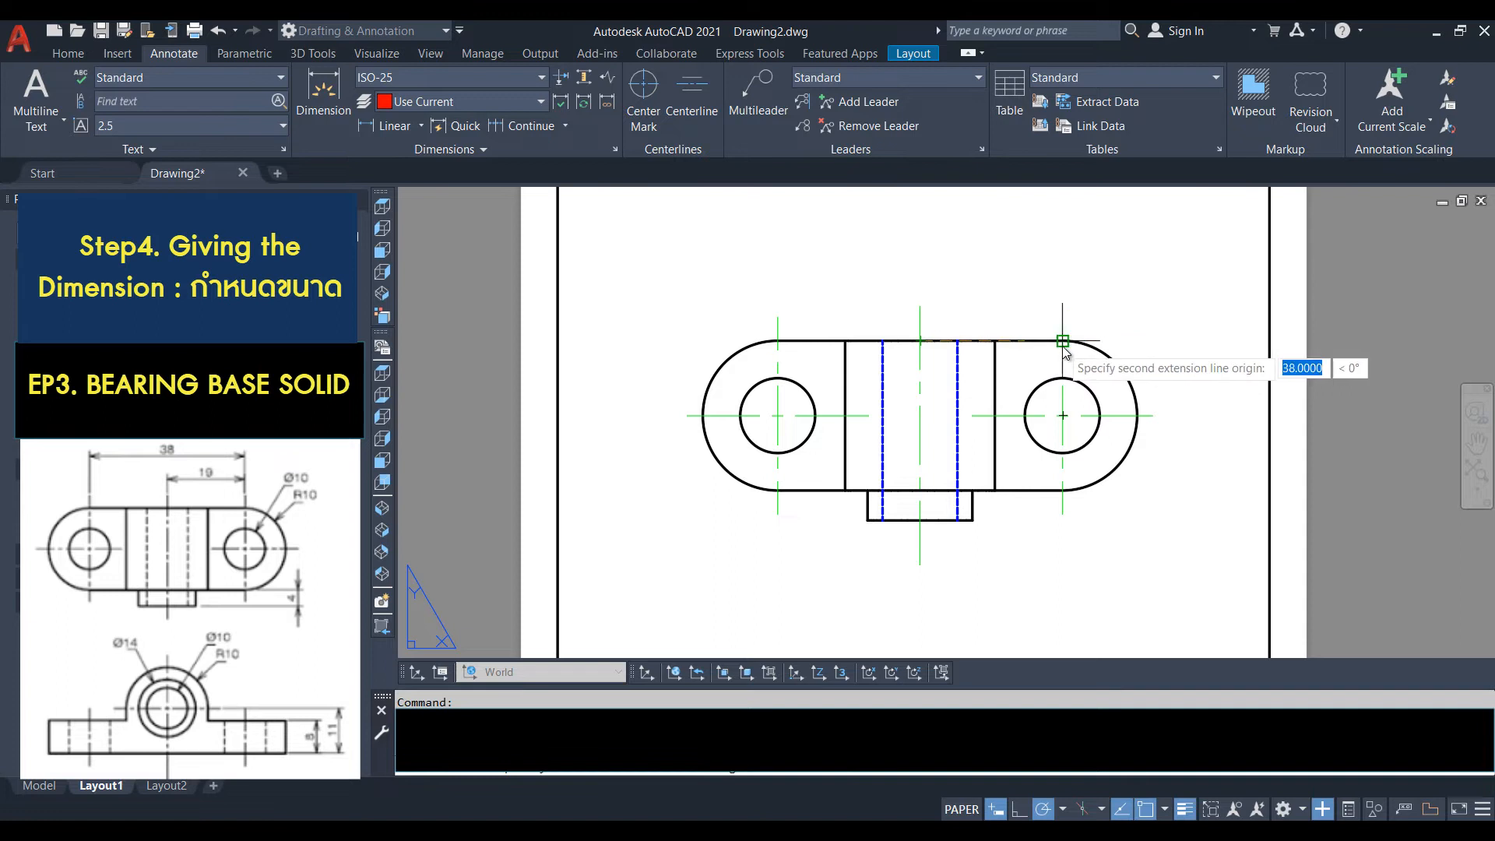
click(1010, 291)
Add a linear dimension above the top view between the centres of the two holes.
middle_drag(796, 368, 708, 384)
key(Return)
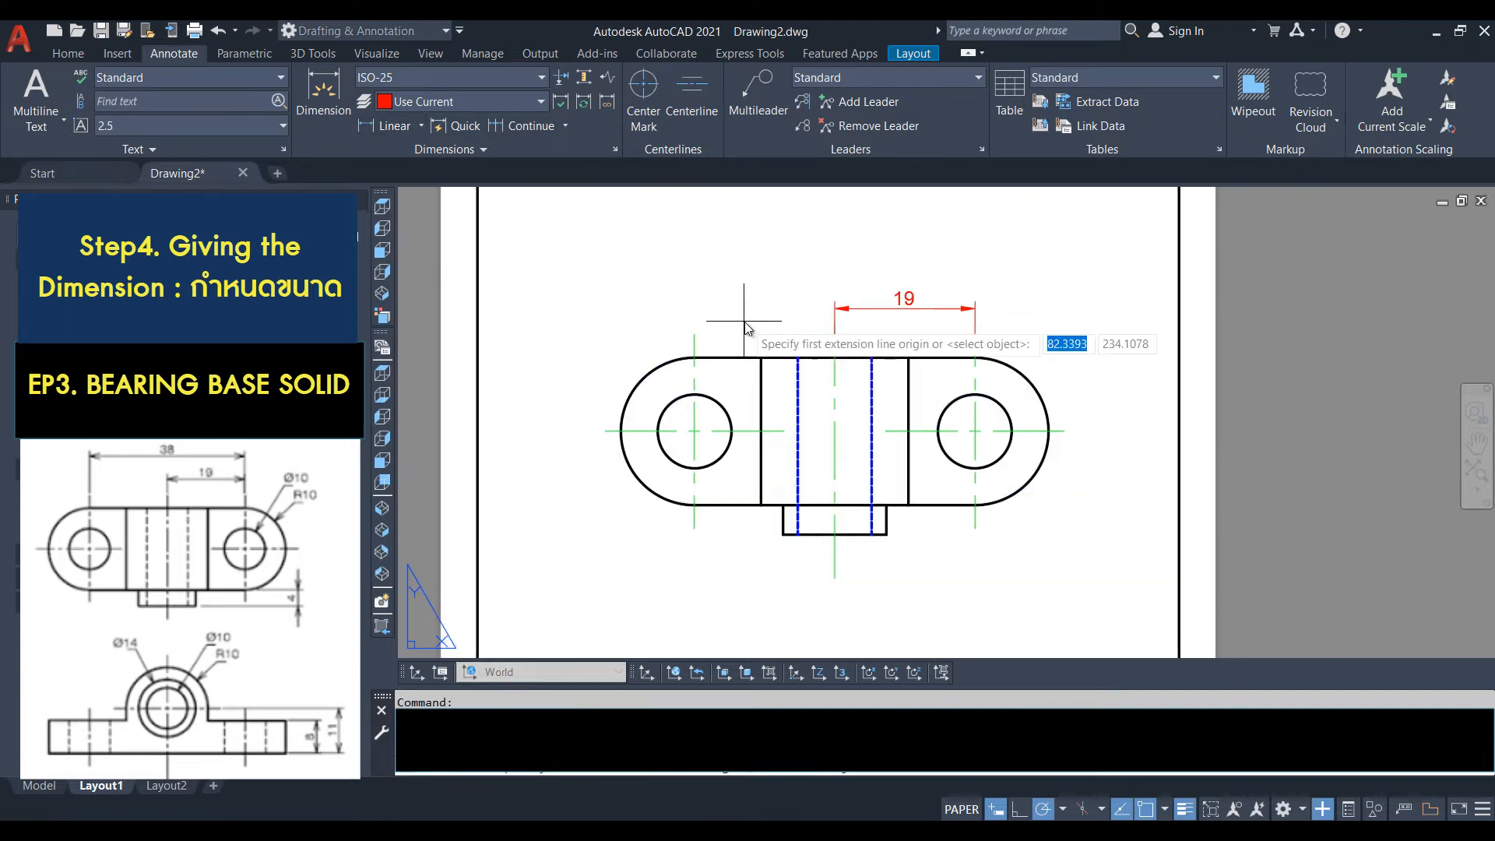
click(694, 431)
click(974, 431)
click(952, 267)
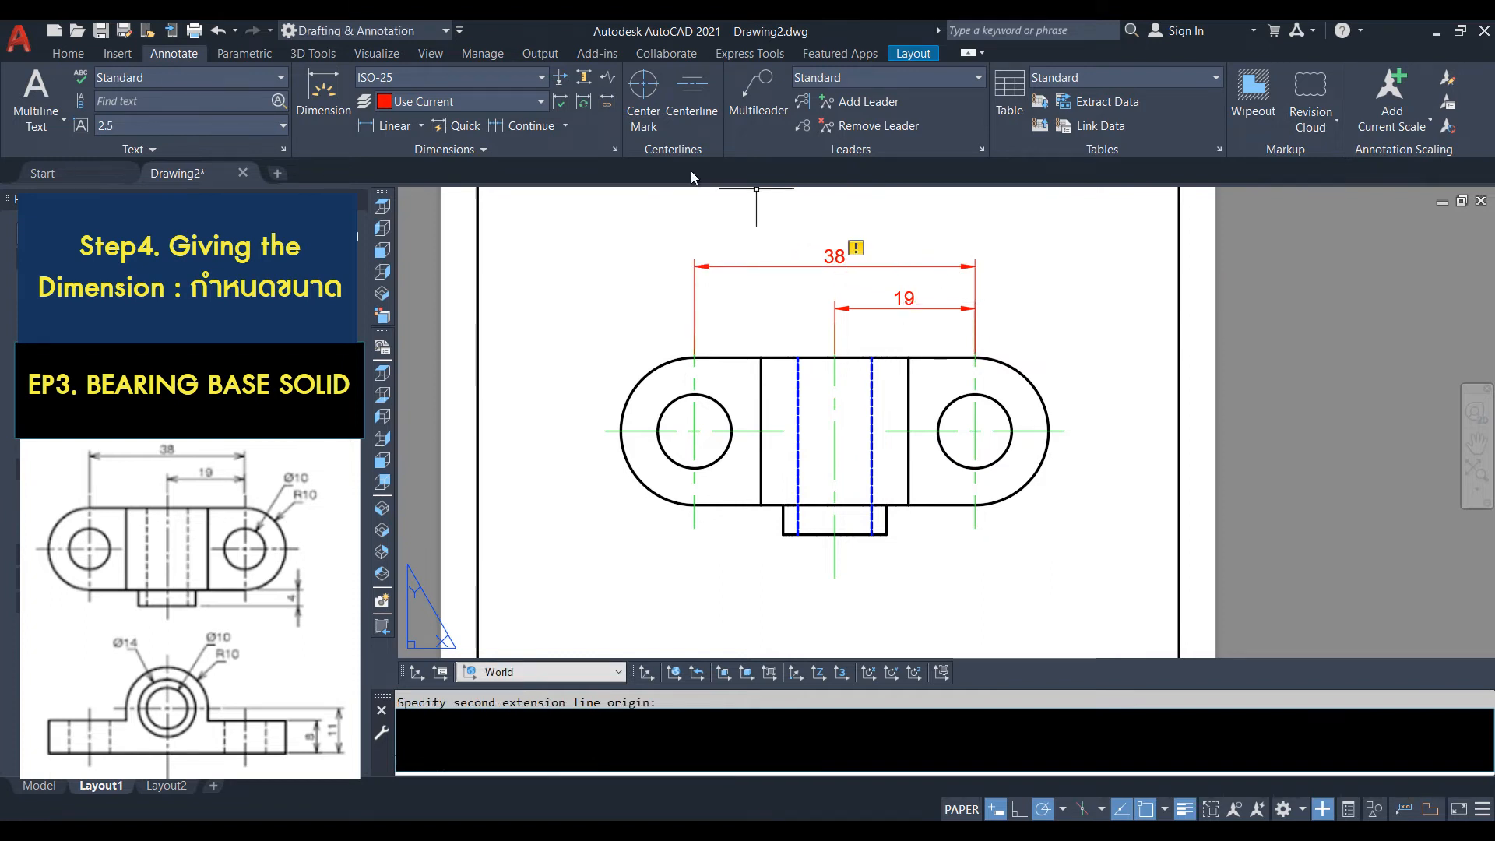
Dimension the projection of the boss below the body in the top view, placing it beyond the right end.
click(384, 125)
click(975, 505)
click(886, 534)
click(1051, 529)
Delete the hole-spacing dimension and redo it between the upper ends of the two rounded ends, above the shorter dimension.
click(779, 267)
key(Delete)
click(362, 124)
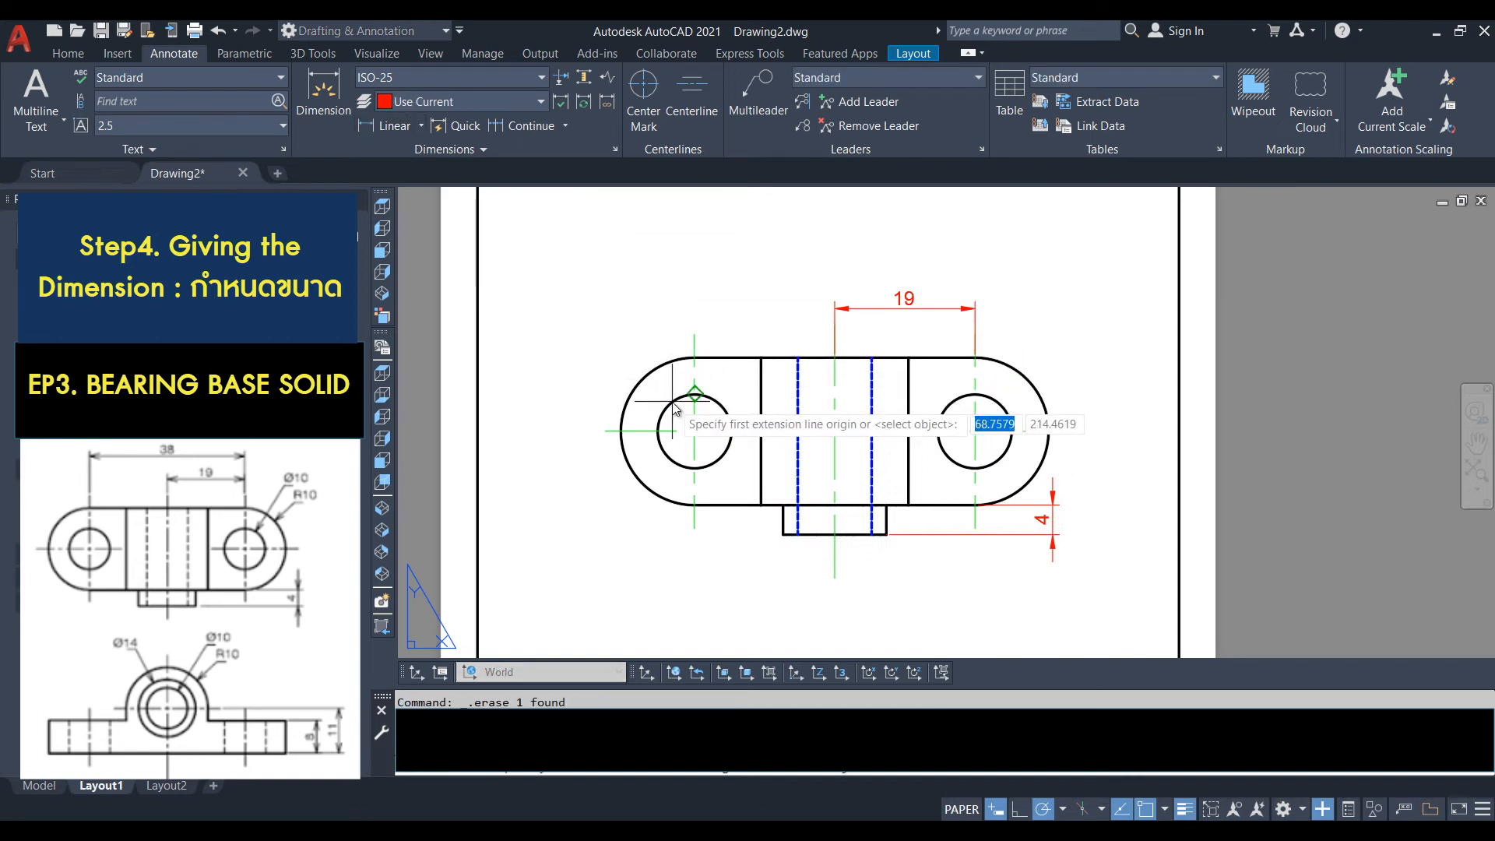
click(695, 357)
click(975, 358)
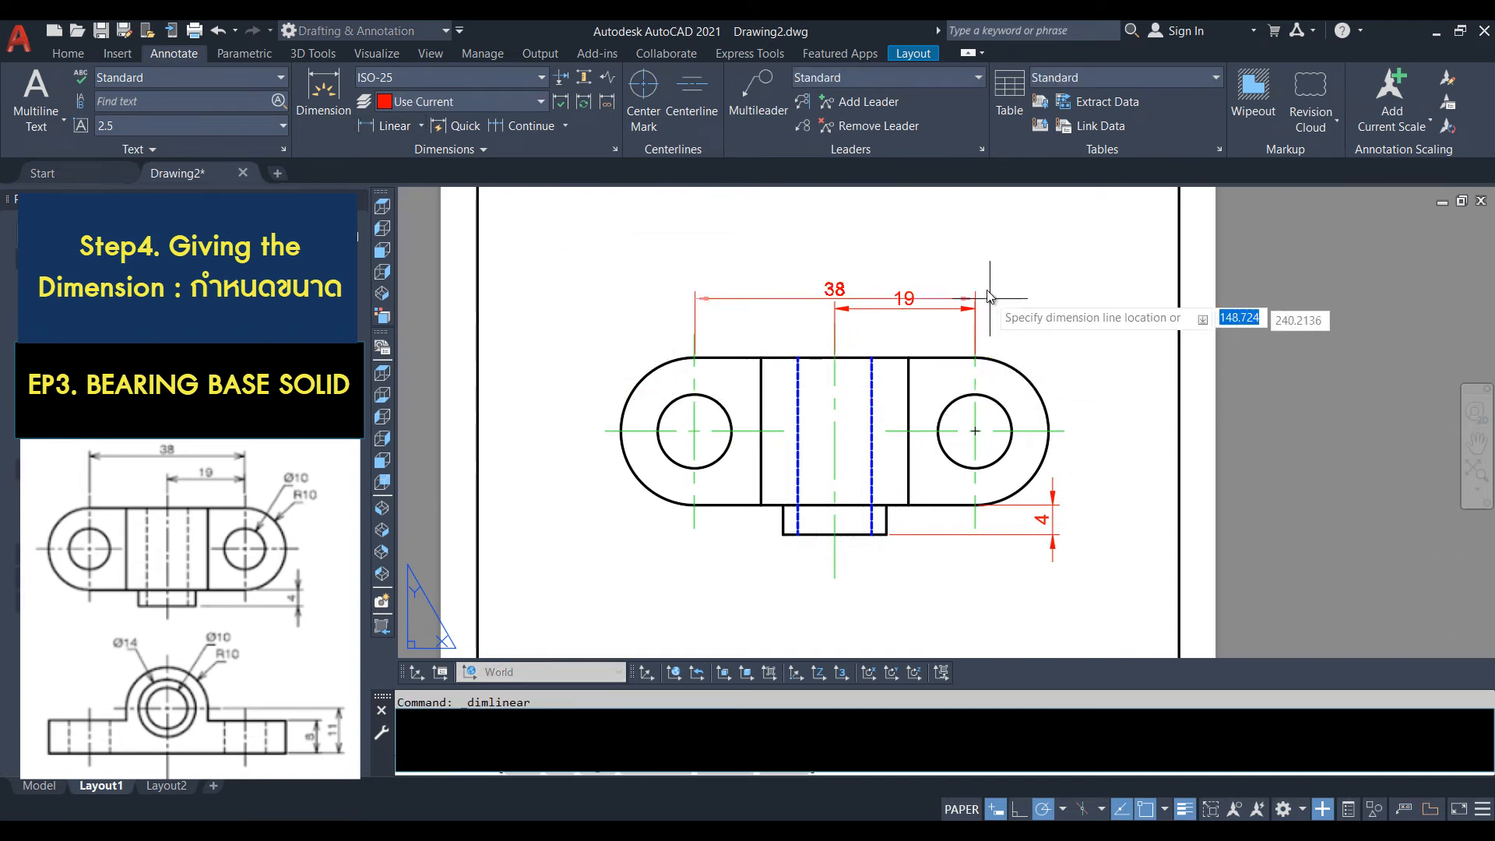
click(982, 267)
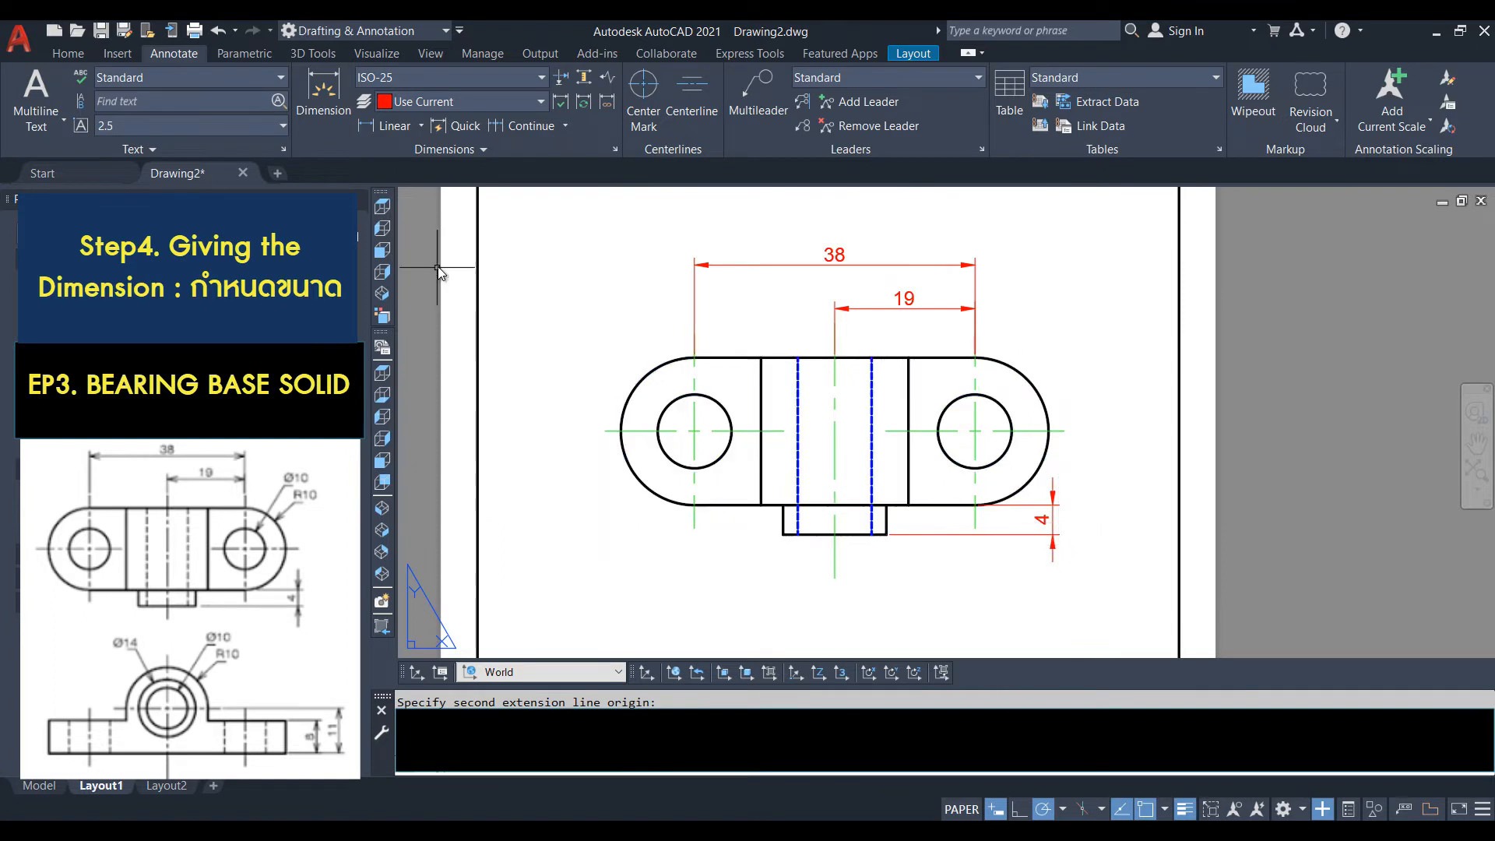
Modify the ISO-25 dimension style so dimension text is centred within the dimension line and kept horizontal.
click(615, 149)
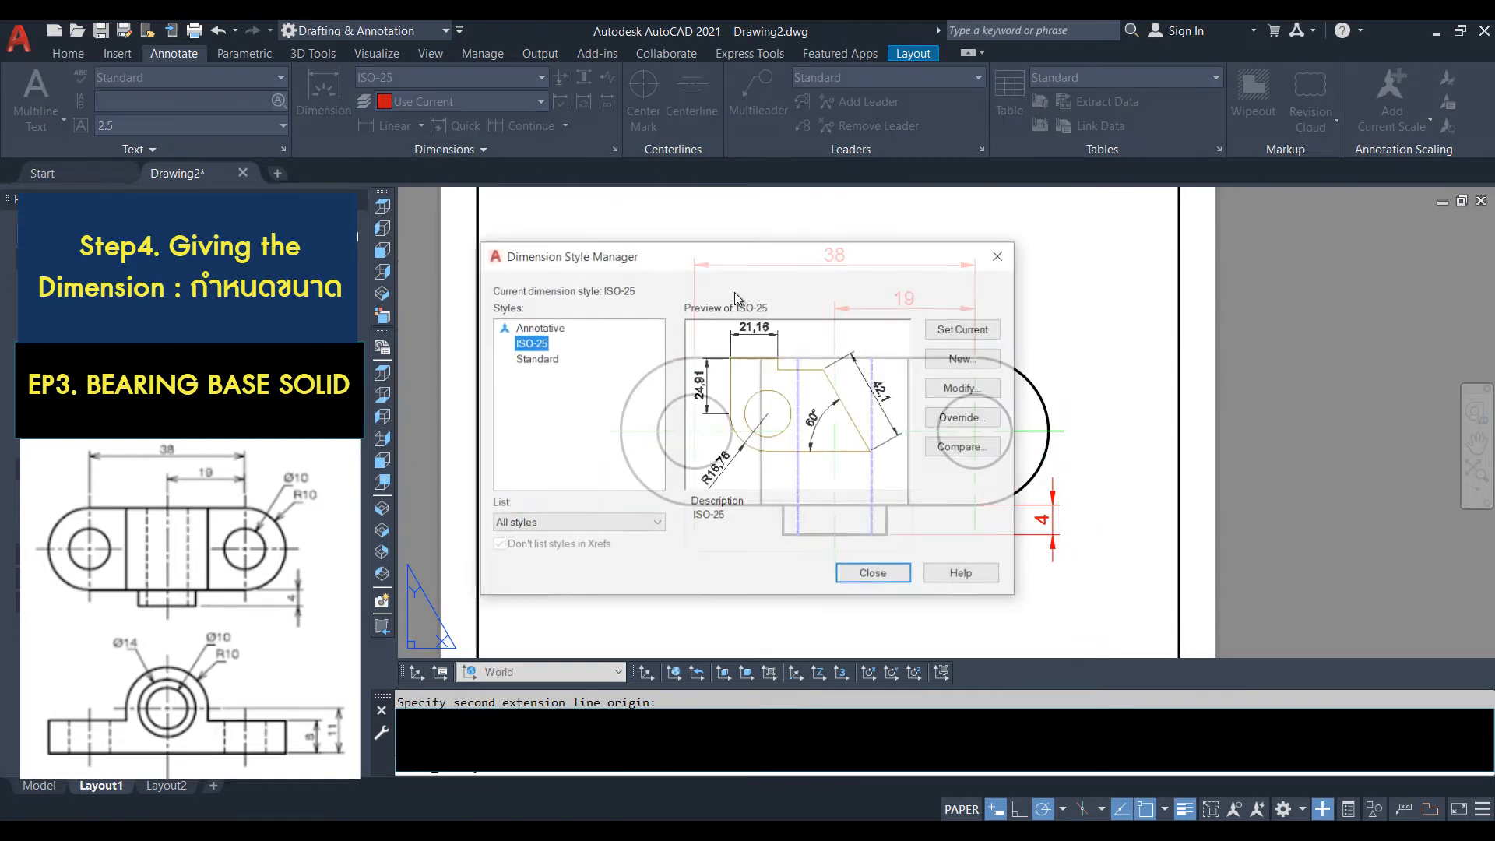
click(970, 389)
click(555, 228)
click(622, 477)
click(607, 492)
click(733, 658)
click(874, 575)
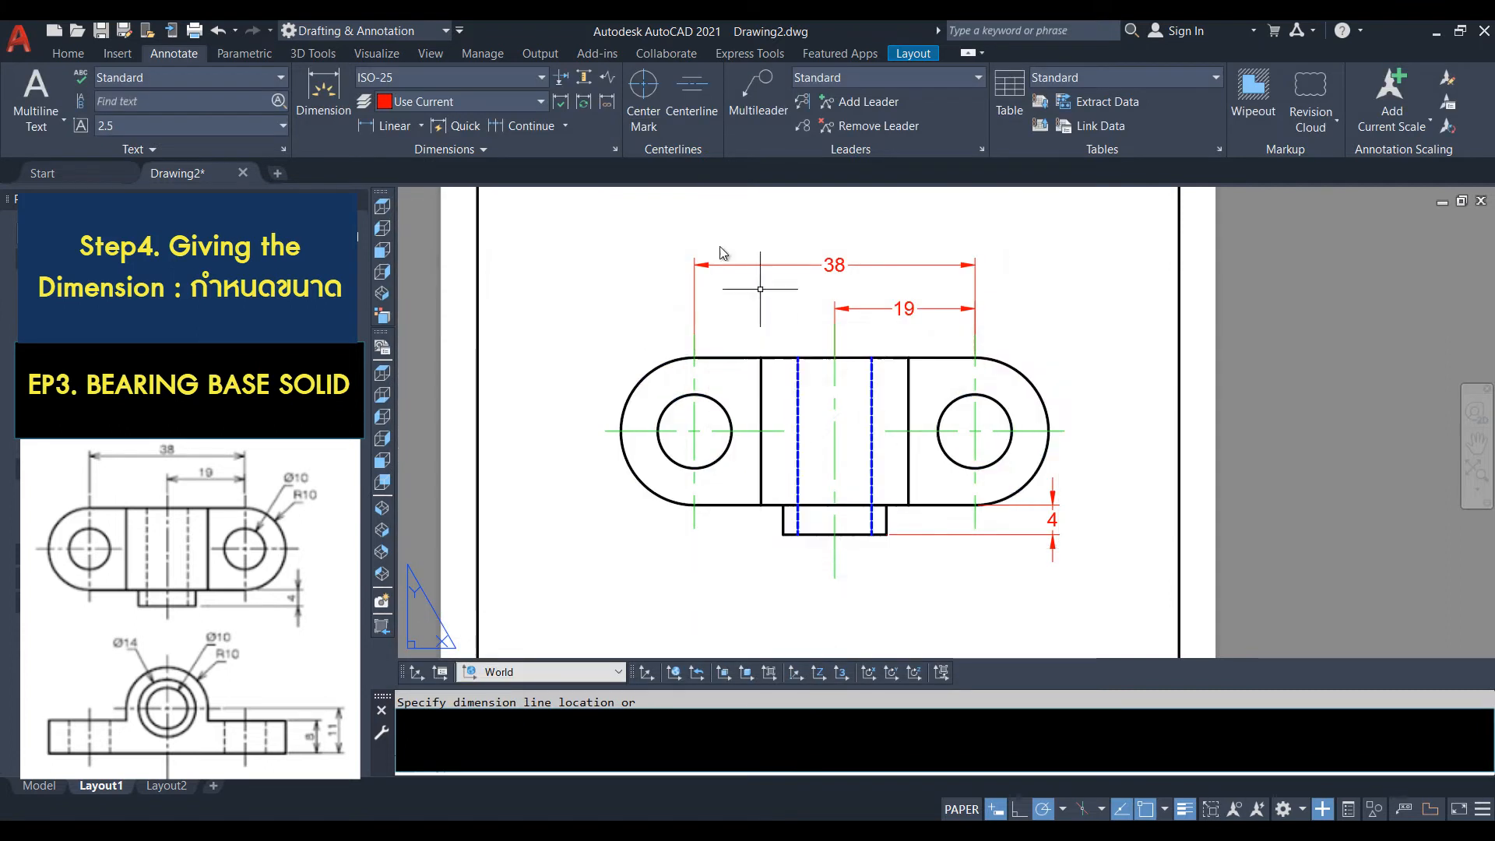
Add a radius dimension to the right-hand rounded end of the top view, with its text outside the part.
click(421, 125)
click(421, 334)
click(1012, 366)
click(1038, 302)
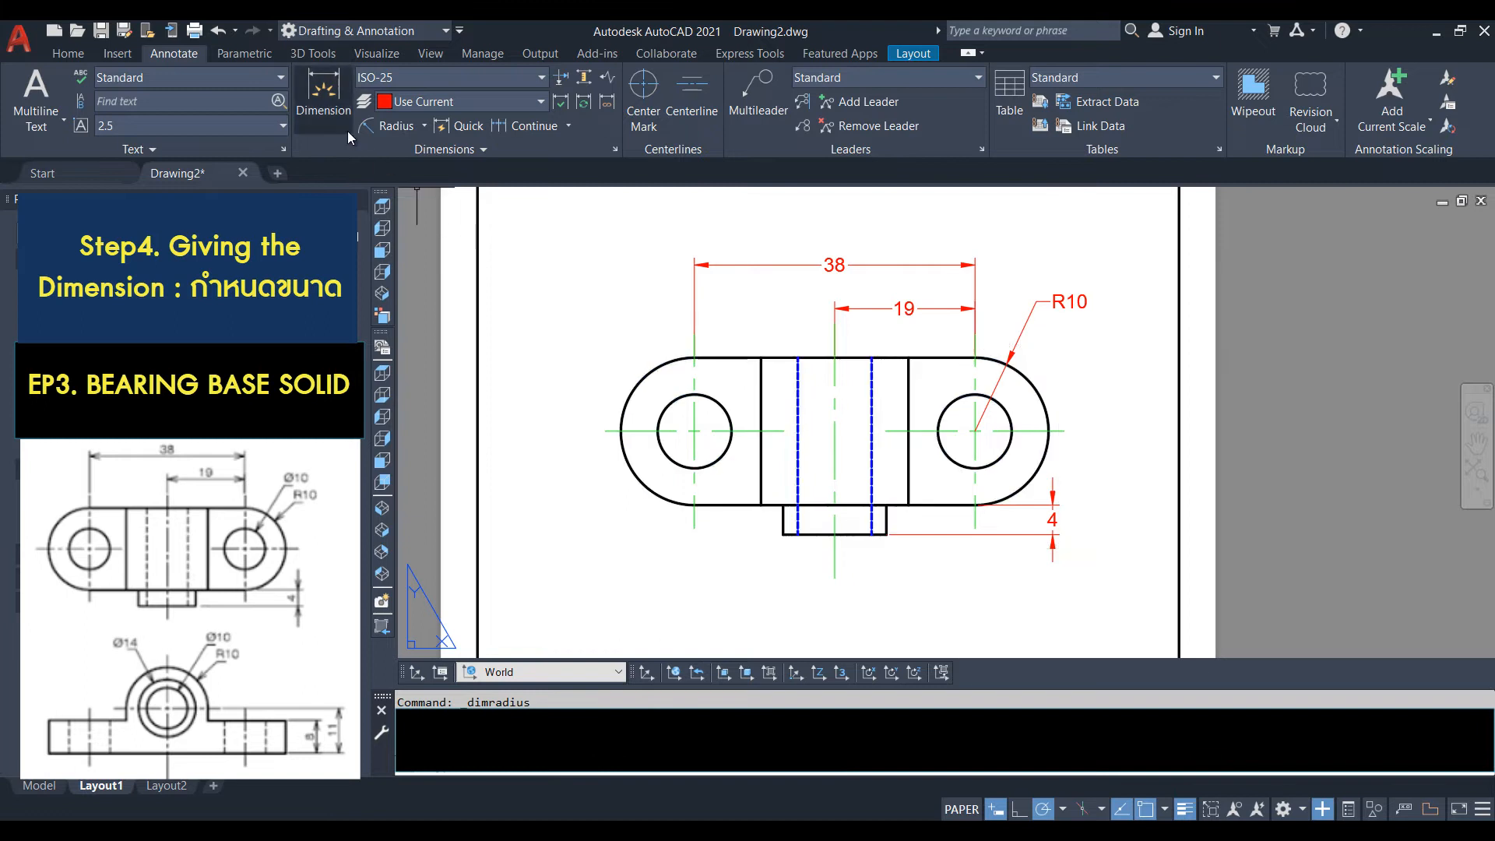
Add a diameter dimension to the right-hand hole of the top view, with its text outside the part.
click(424, 125)
click(405, 356)
click(945, 412)
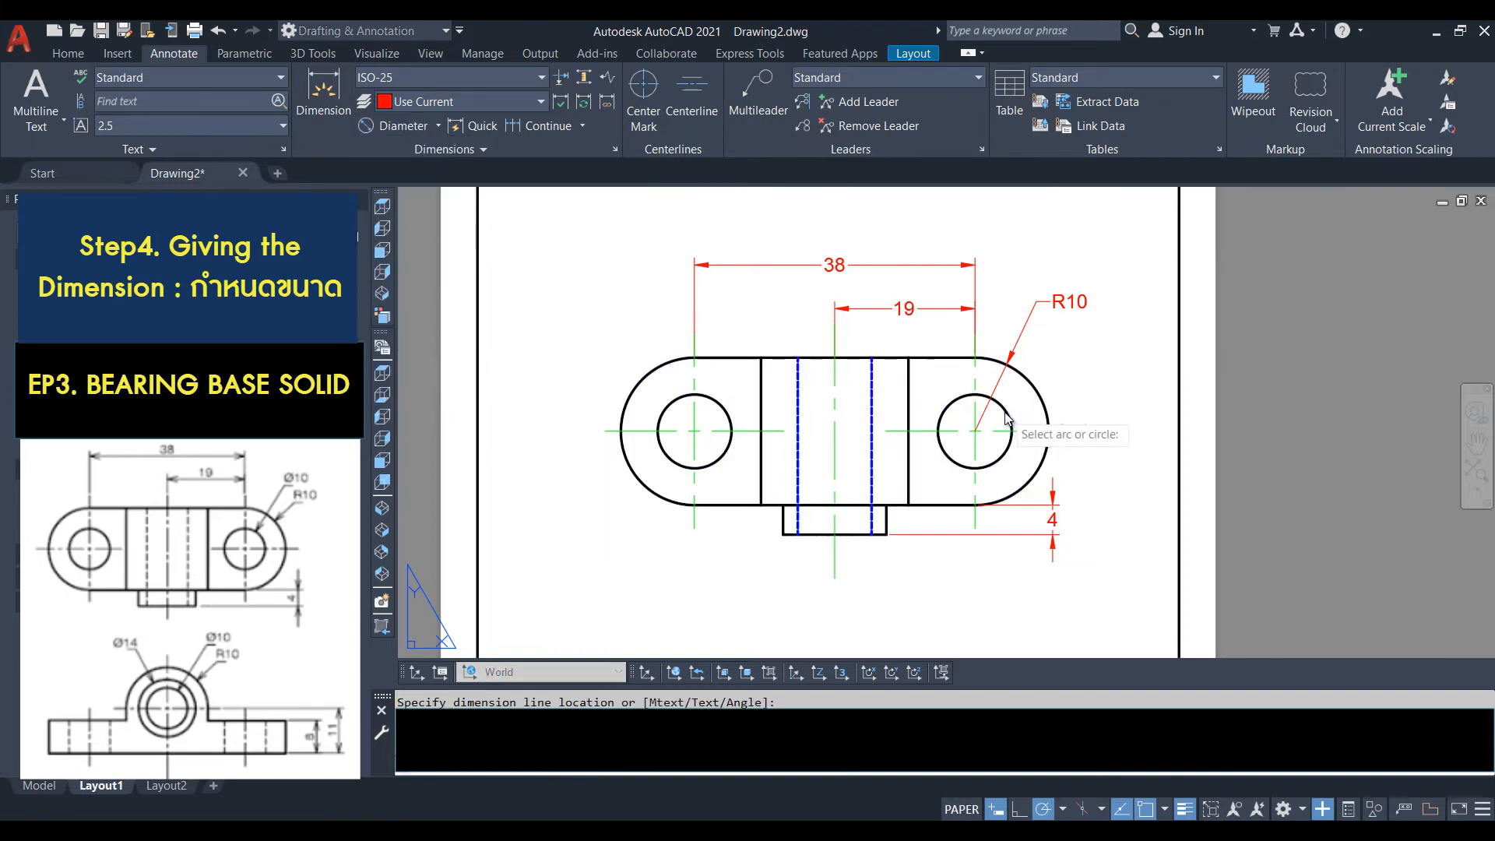
click(1052, 361)
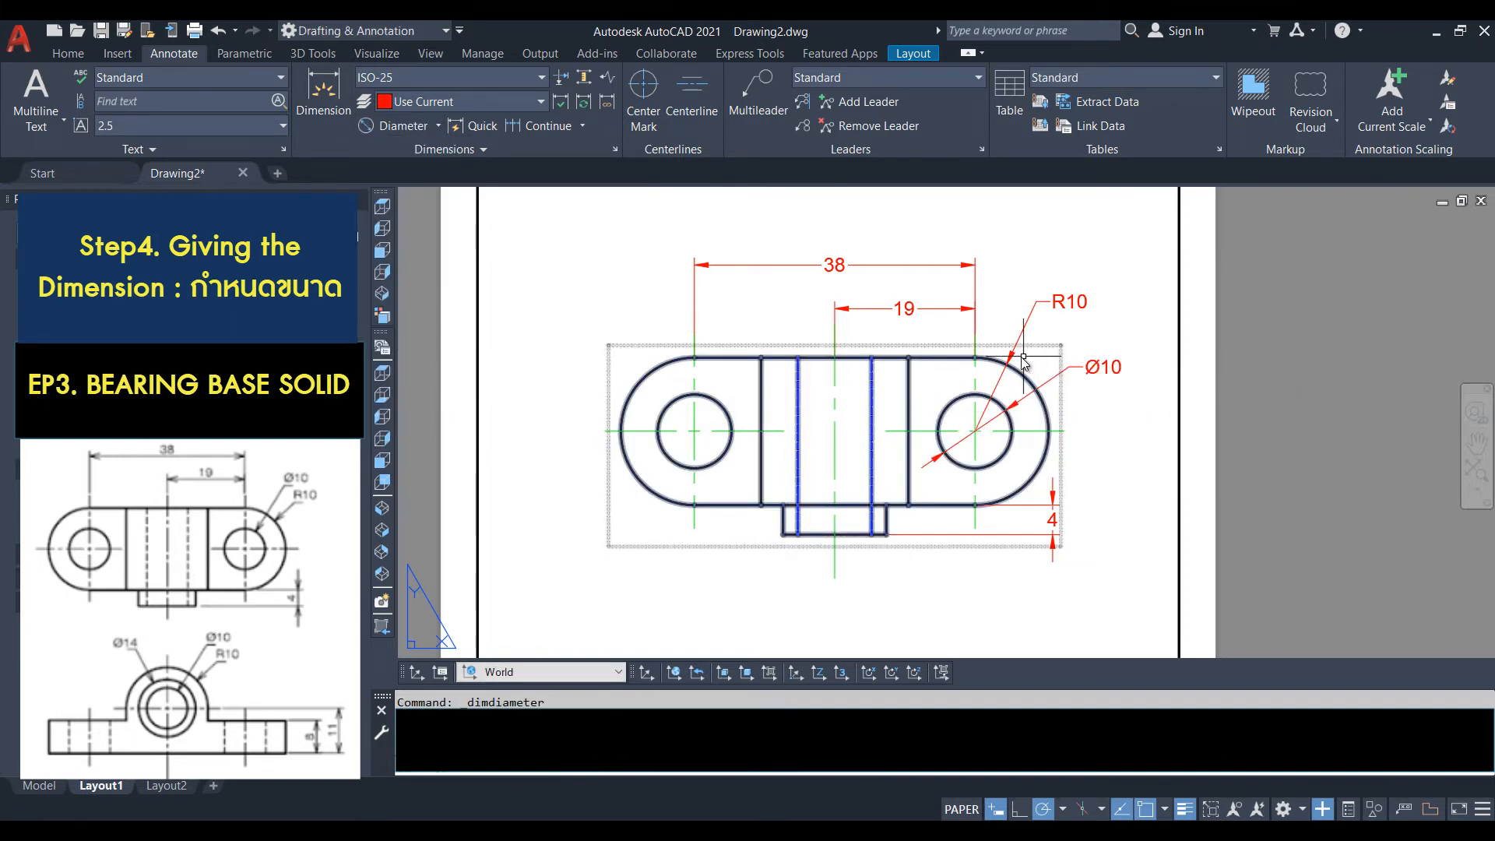
Add a diameter dimension to the outer full circle of the bearing in the front view, with its text above the part.
scroll(924, 385, down, 4)
scroll(919, 460, up, 6)
scroll(935, 430, down, 2)
scroll(816, 367, up, 1)
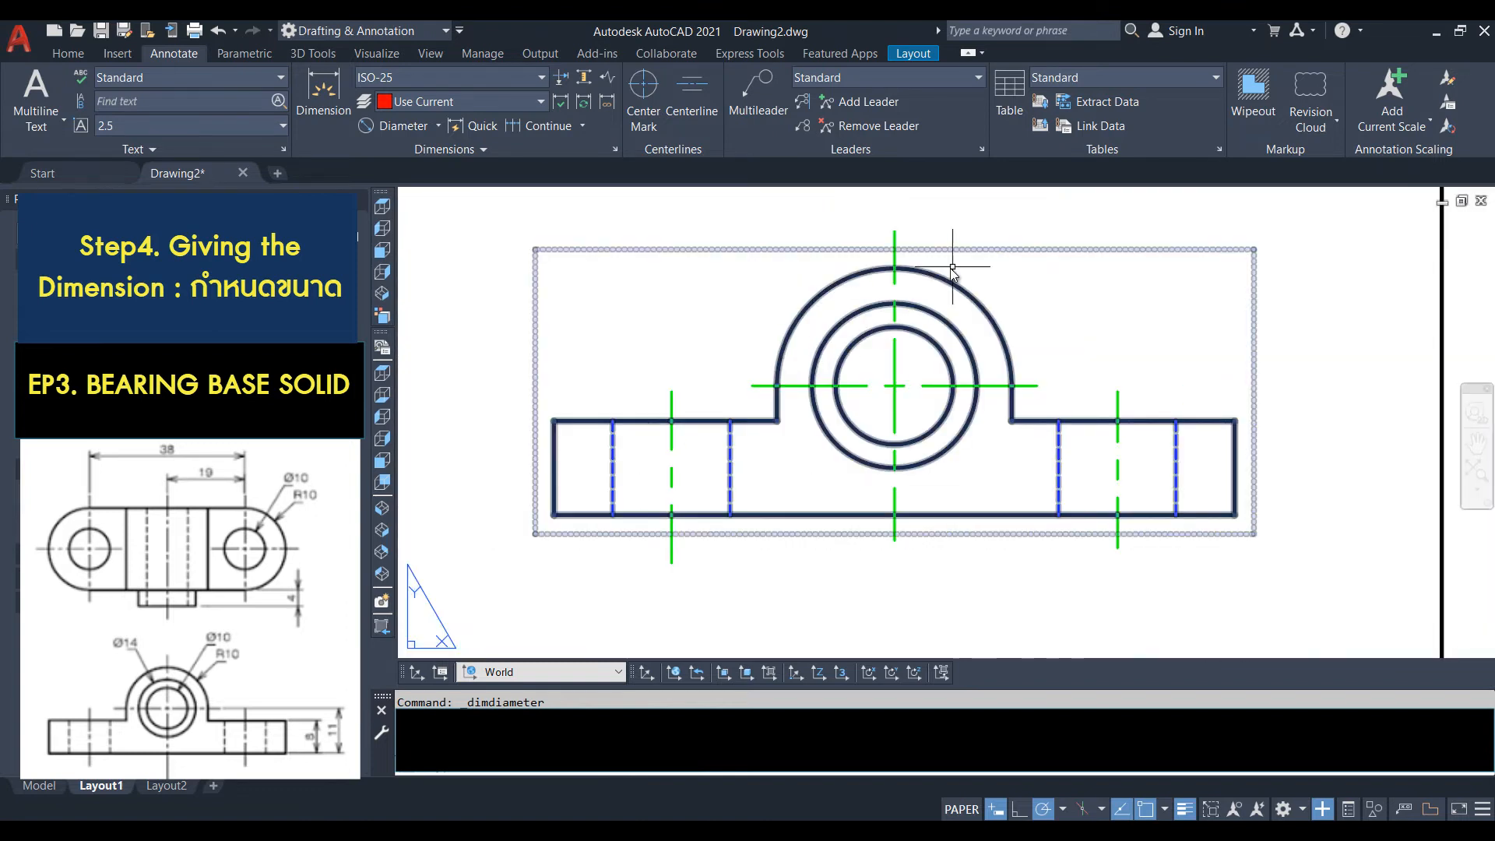
key(space)
click(948, 322)
scroll(959, 263, down, 4)
click(965, 233)
Add a diameter dimension to the innermost bearing circle in the front view, placed below the outer circle's dimension text.
scroll(962, 269, up, 4)
key(space)
click(939, 346)
scroll(939, 345, down, 4)
click(975, 308)
Add a radius dimension to the front view's outer bearing arc, with its text at the upper left of the arc.
click(439, 125)
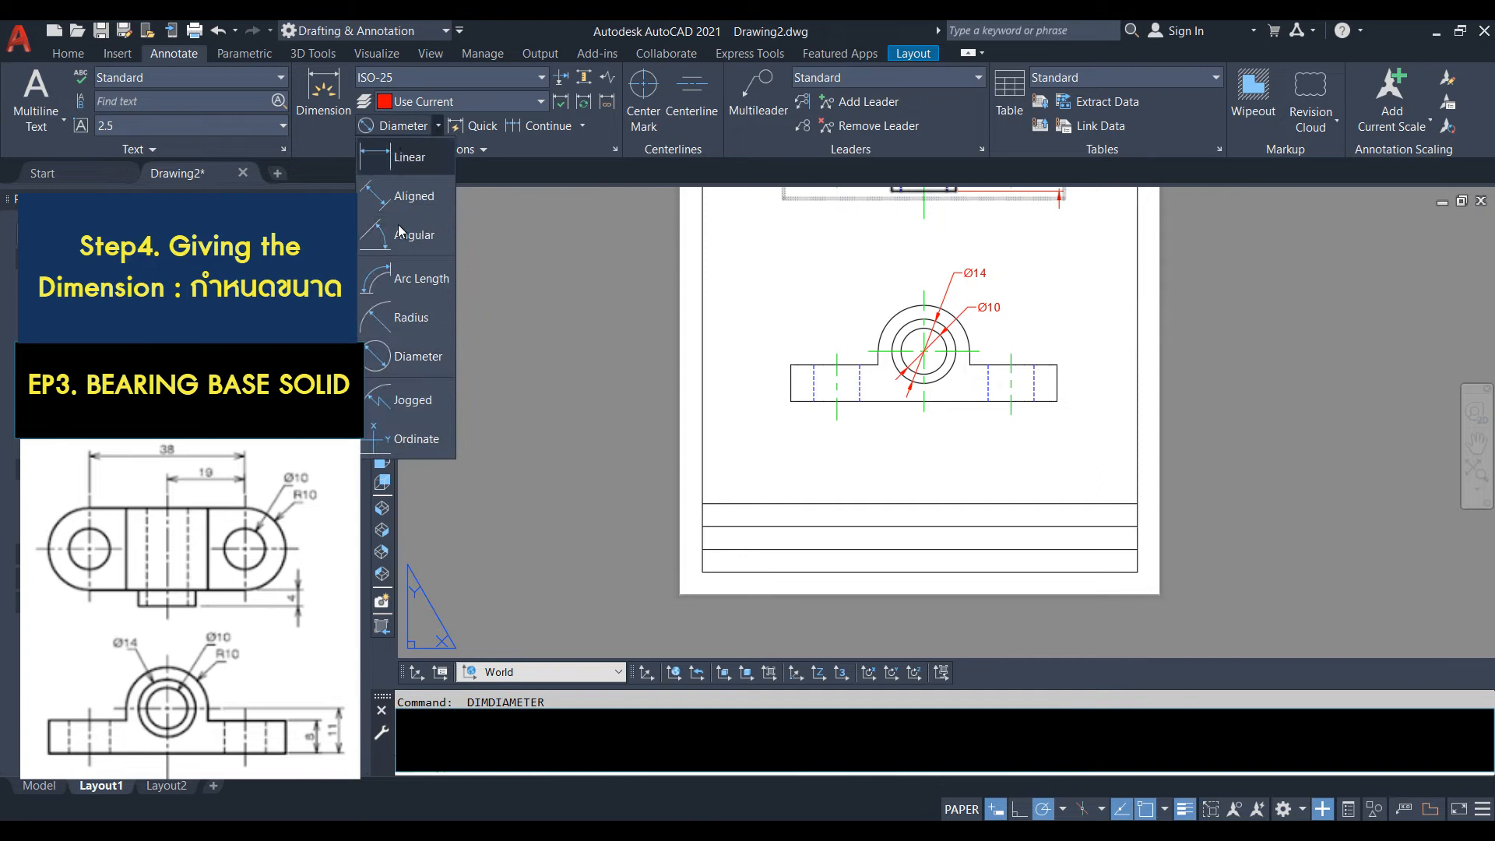
click(406, 317)
scroll(948, 293, up, 4)
click(832, 337)
click(771, 254)
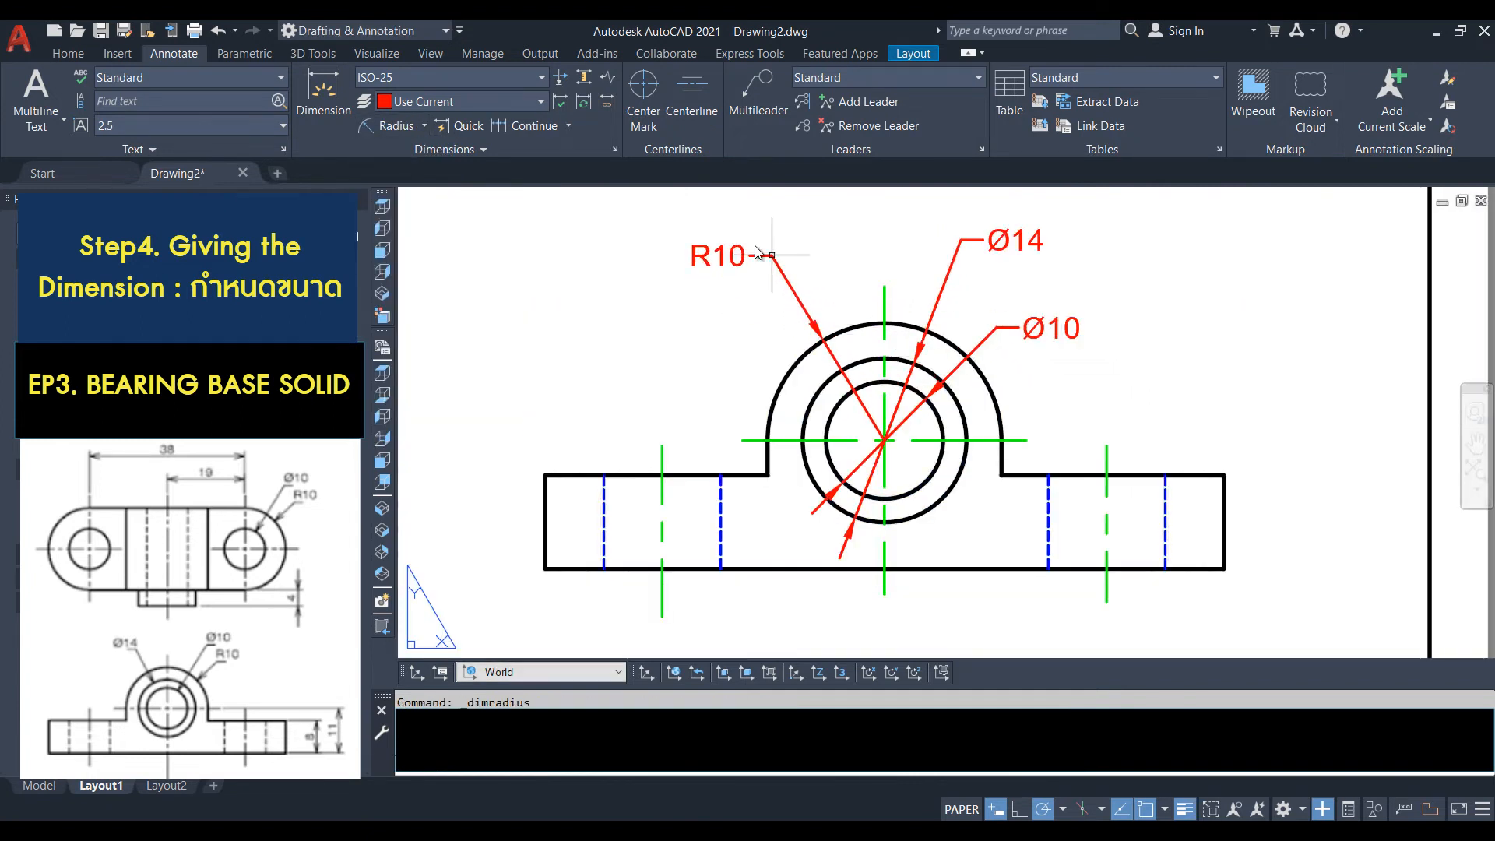
Add a vertical linear dimension for the base thickness at the right end of the front view.
click(425, 127)
click(429, 174)
click(1224, 569)
click(1224, 475)
click(1281, 514)
Dimension the height from the base's bottom edge to the bearing centre, placed outside the base thickness dimension.
click(393, 127)
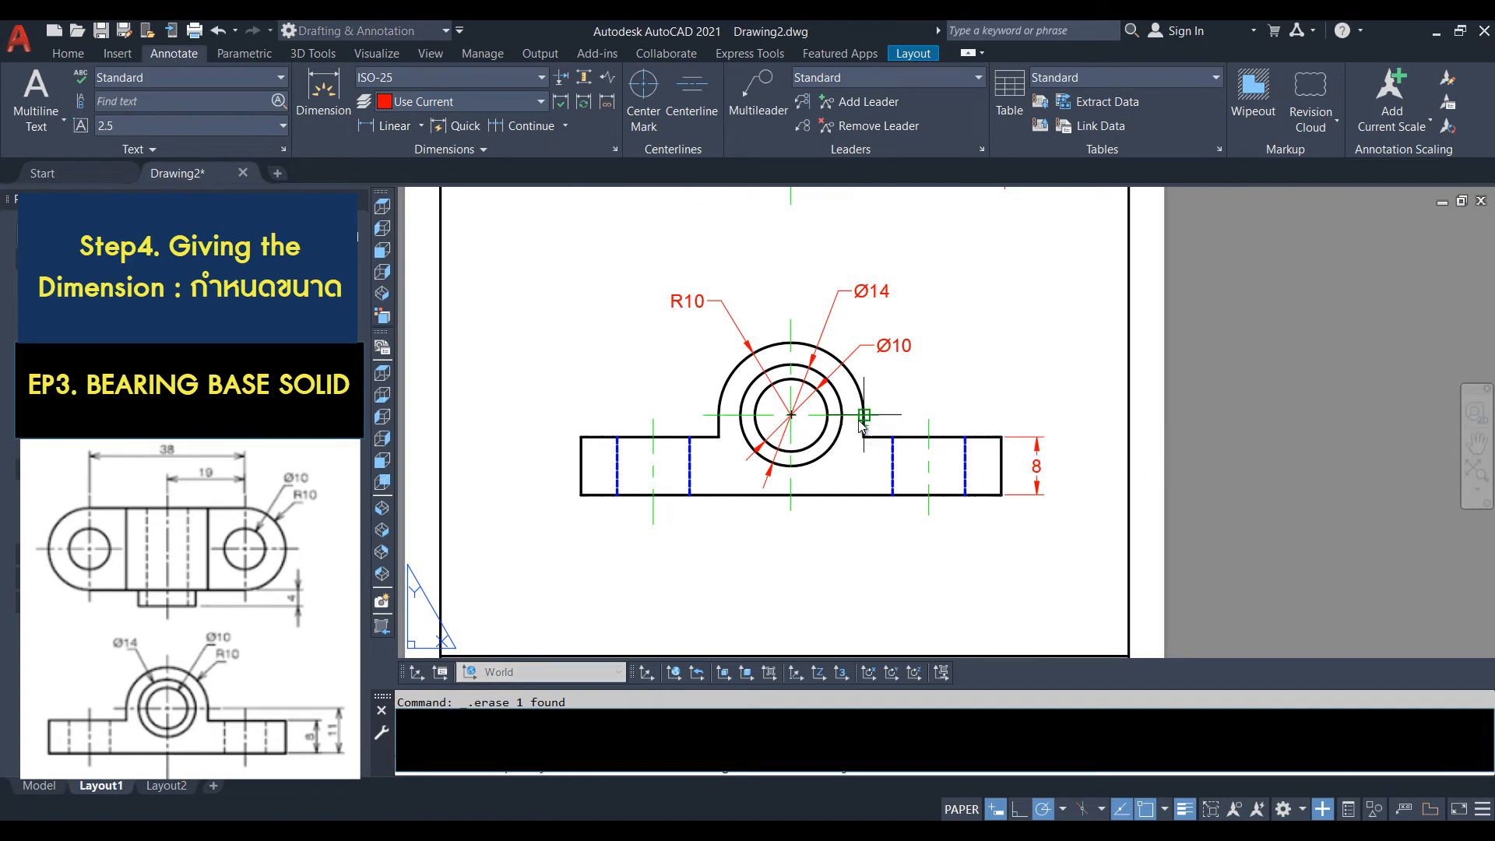
click(863, 415)
scroll(996, 492, up, 4)
click(1022, 494)
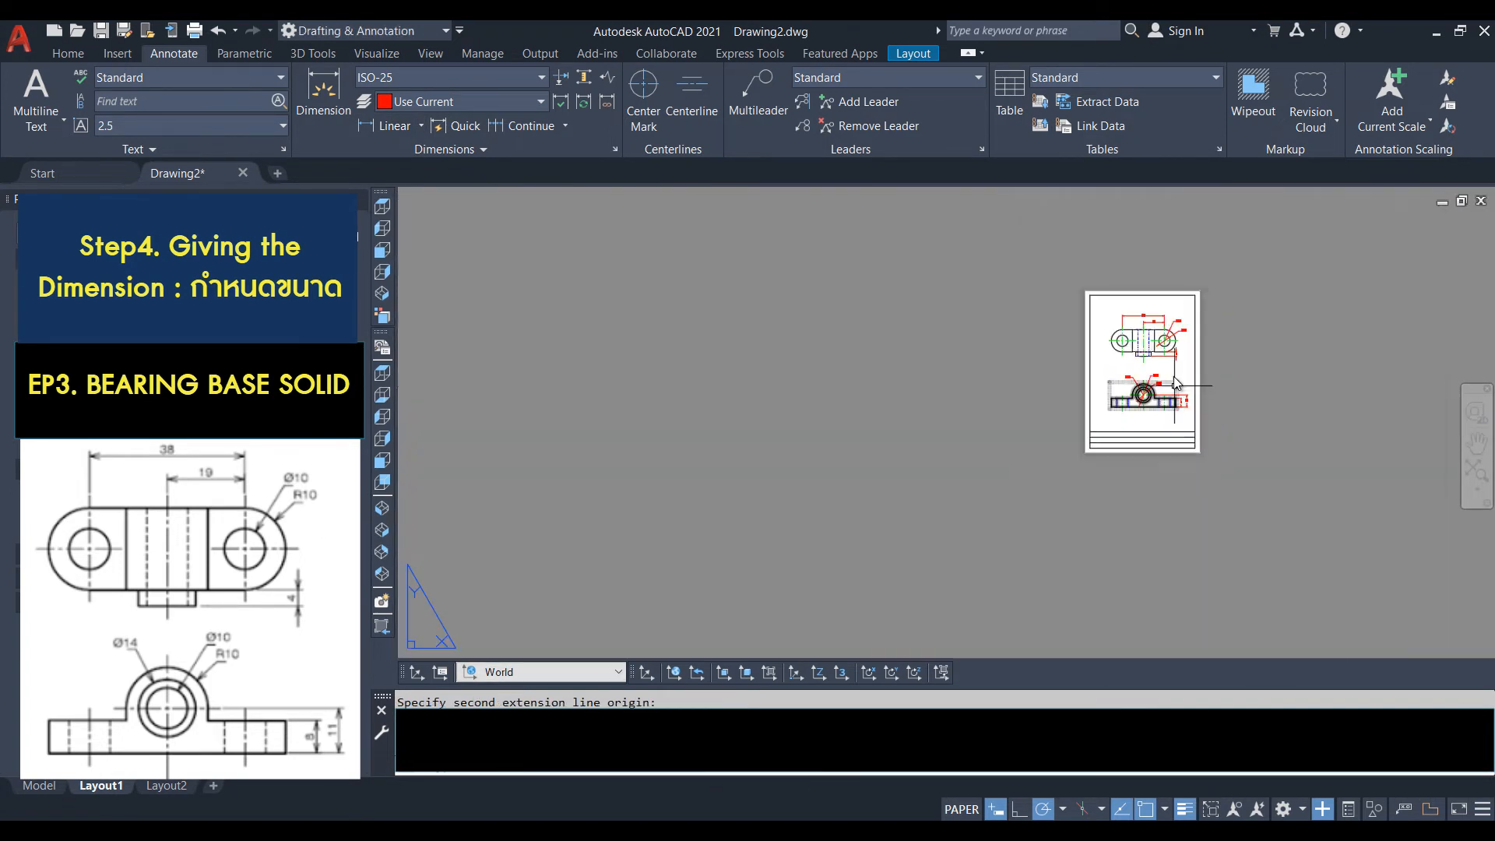
scroll(1087, 324, up, 4)
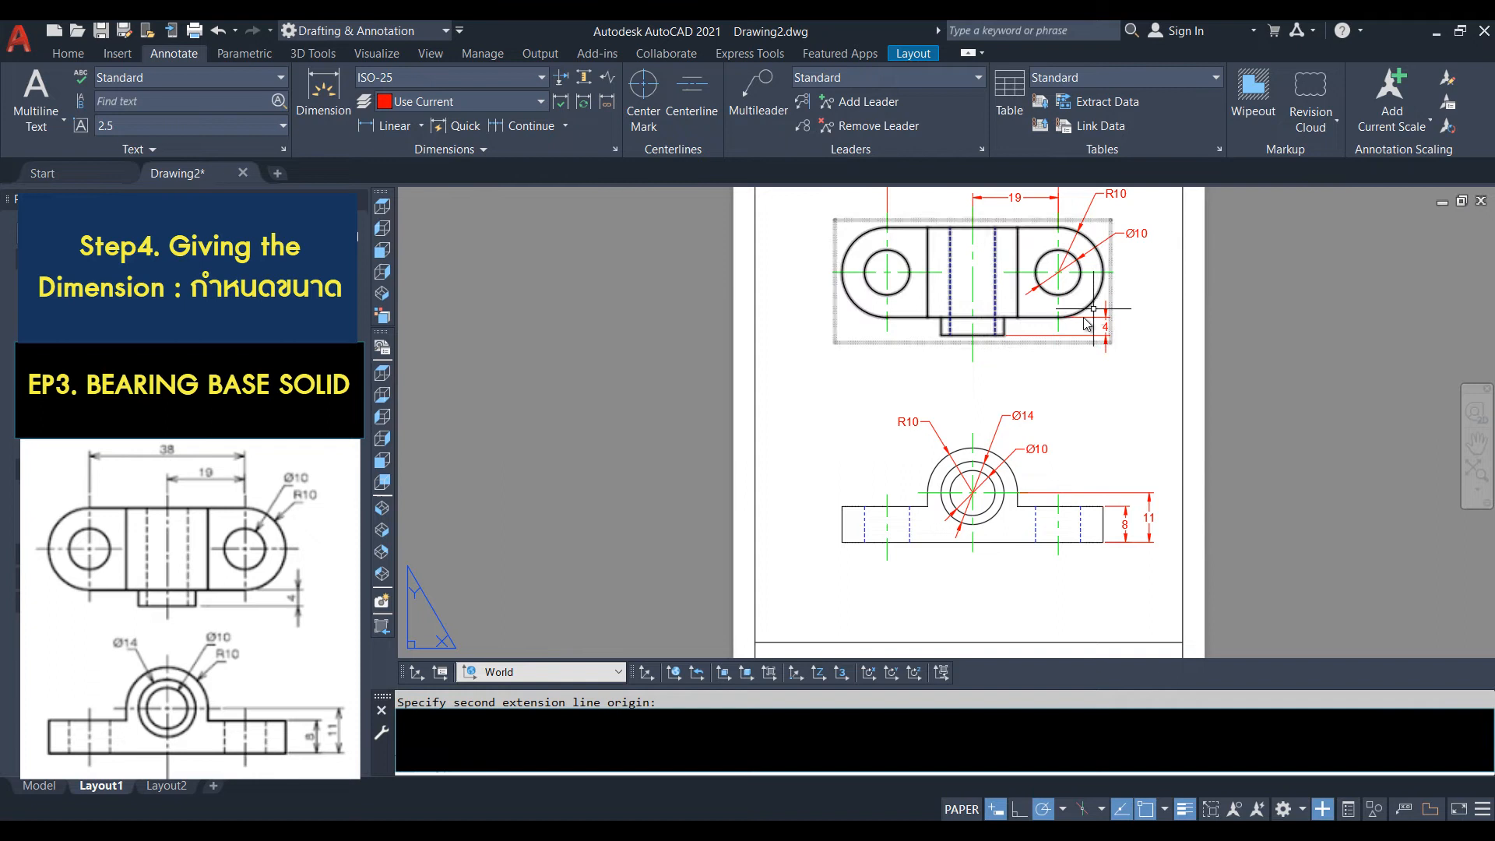
scroll(1087, 323, down, 5)
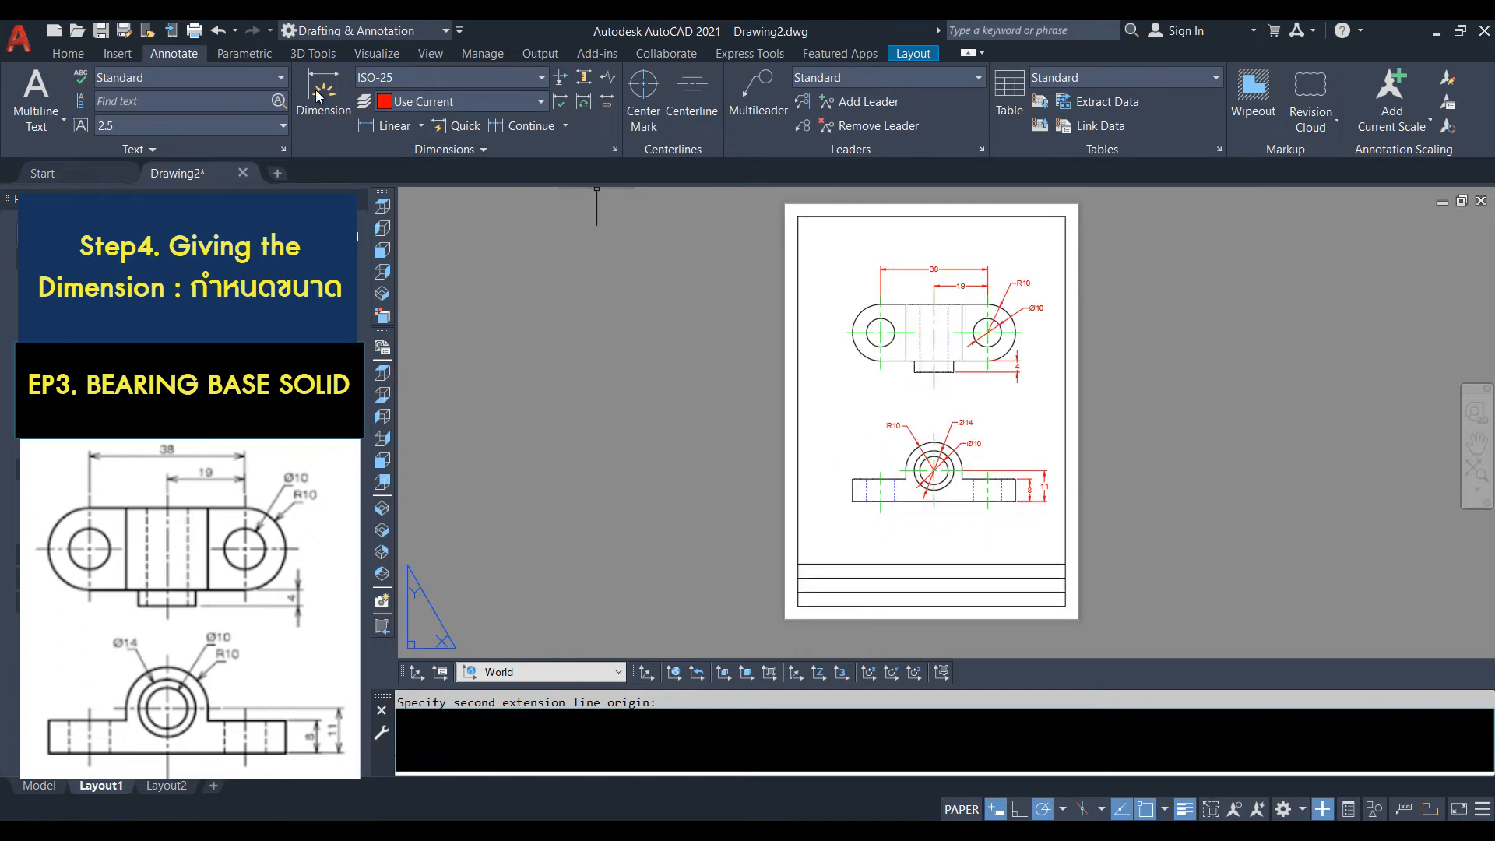
Make Title block the current layer.
click(68, 53)
click(825, 77)
click(813, 259)
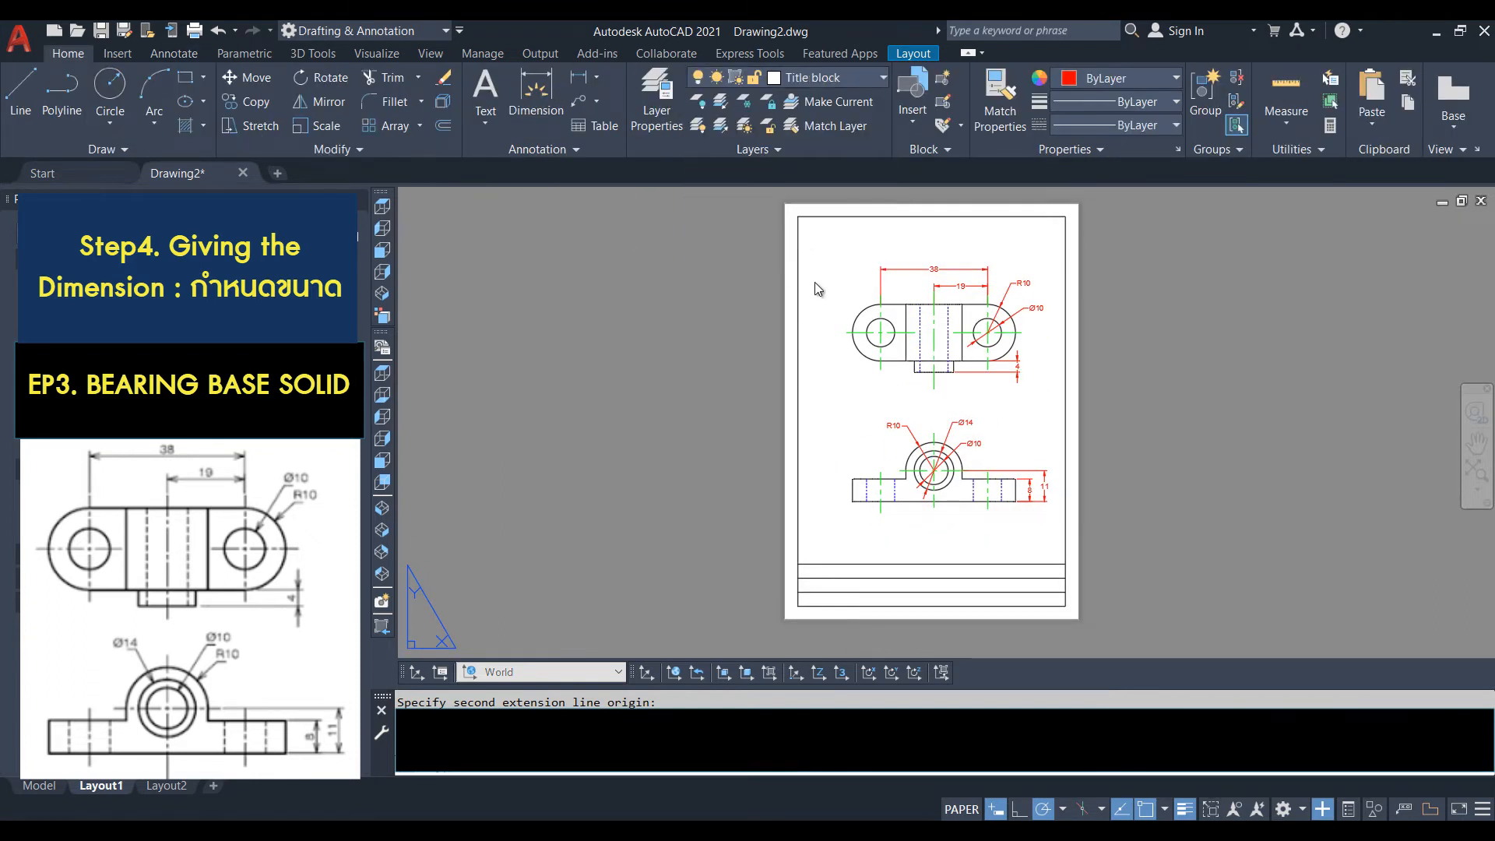
Add single-line text of height 5 below the front view with the lines FONT VIEW, TOP VIEW, name and the author's full name.
text(text)
key(Return)
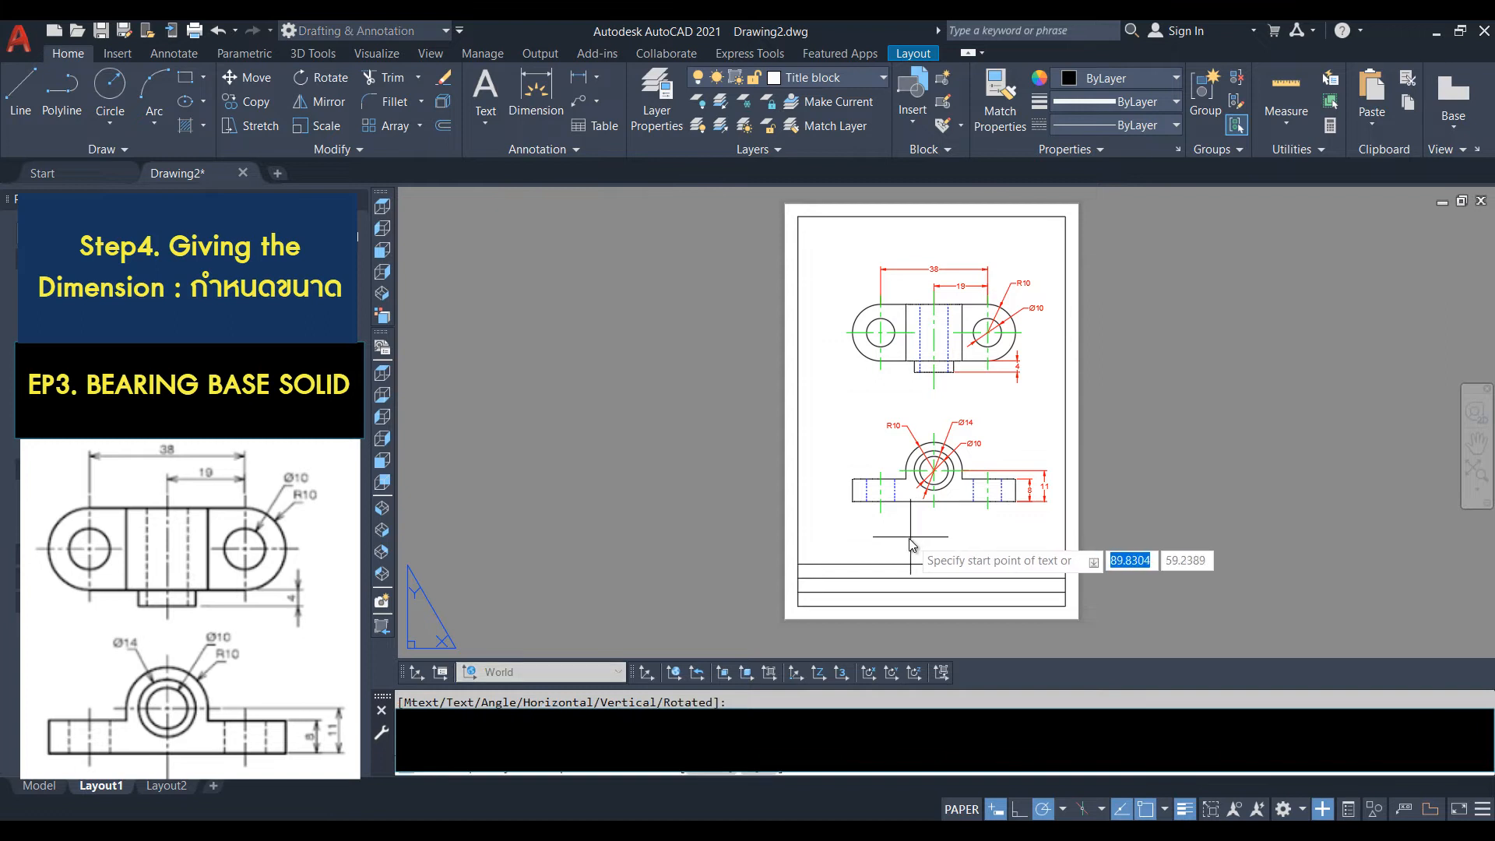
click(906, 536)
text(5)
key(Return)
key(Return)
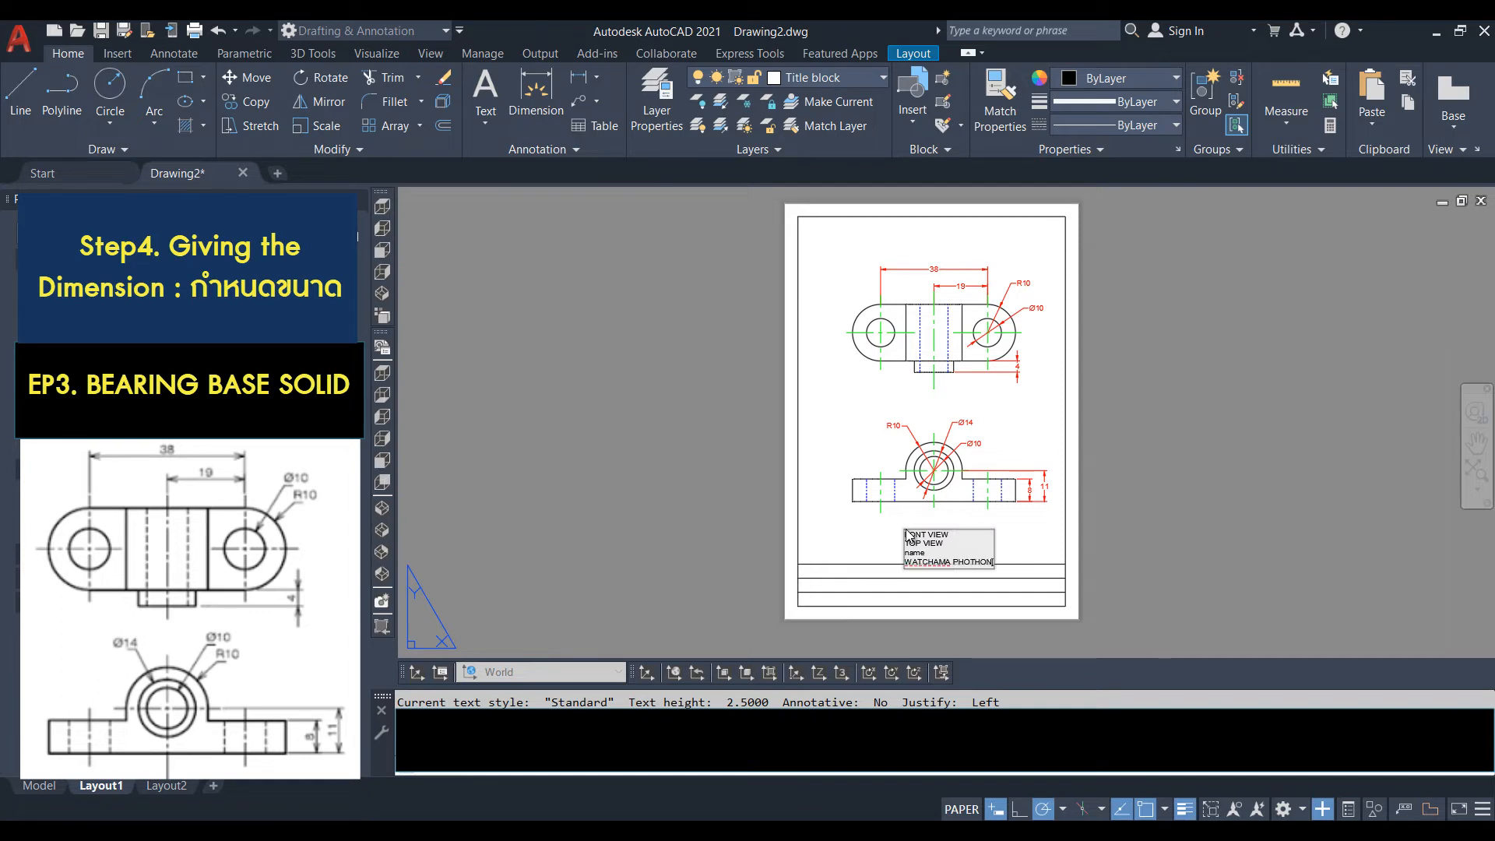
key(Return)
scroll(884, 580, up, 7)
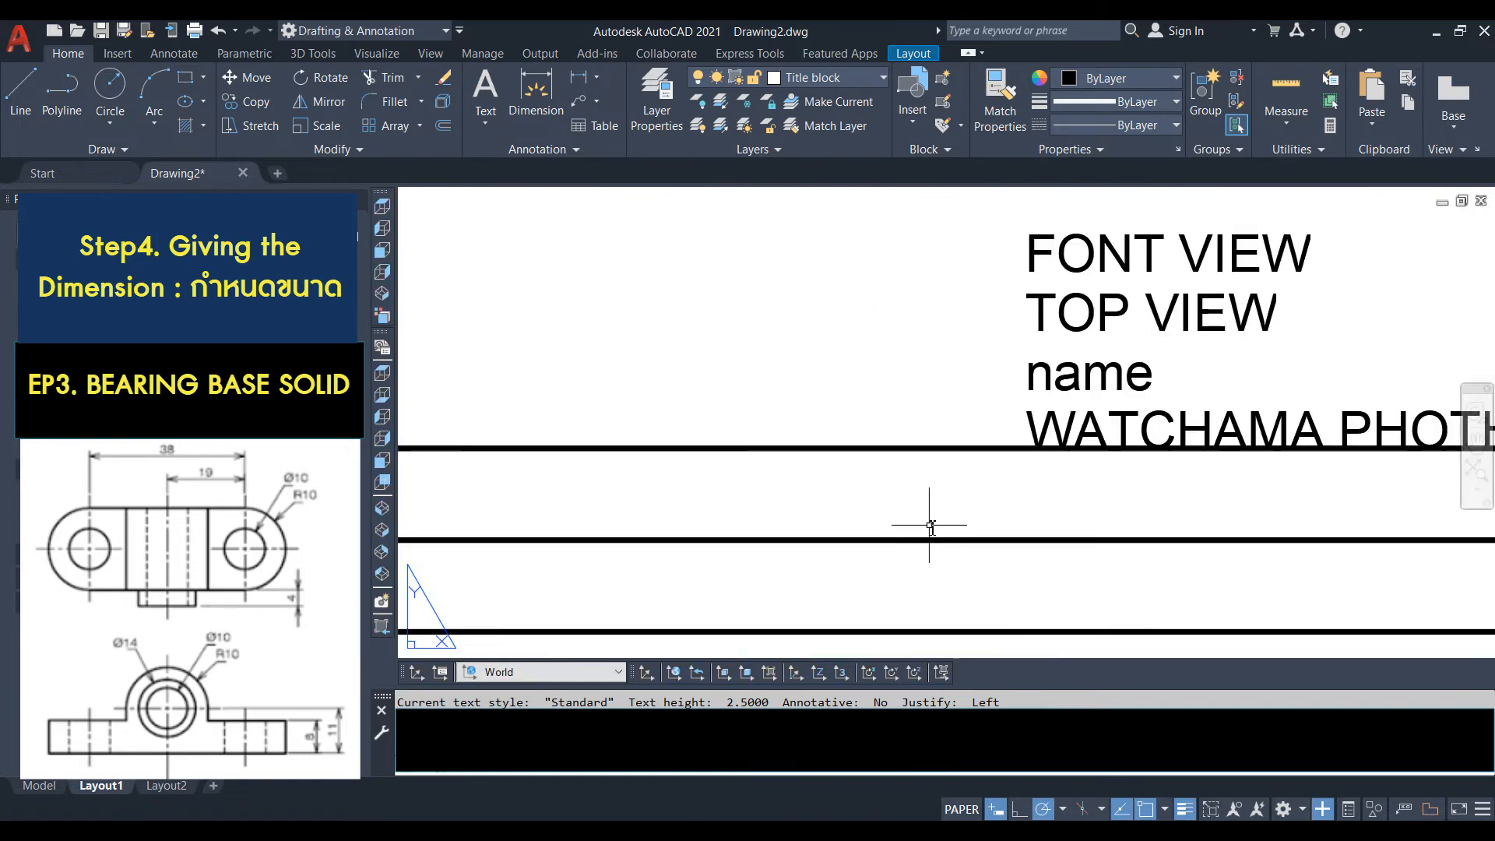
Move the FONT VIEW label to the space centred directly below the front view.
scroll(1041, 419, down, 7)
scroll(1033, 406, down, 5)
double_click(1038, 406)
scroll(1055, 385, up, 8)
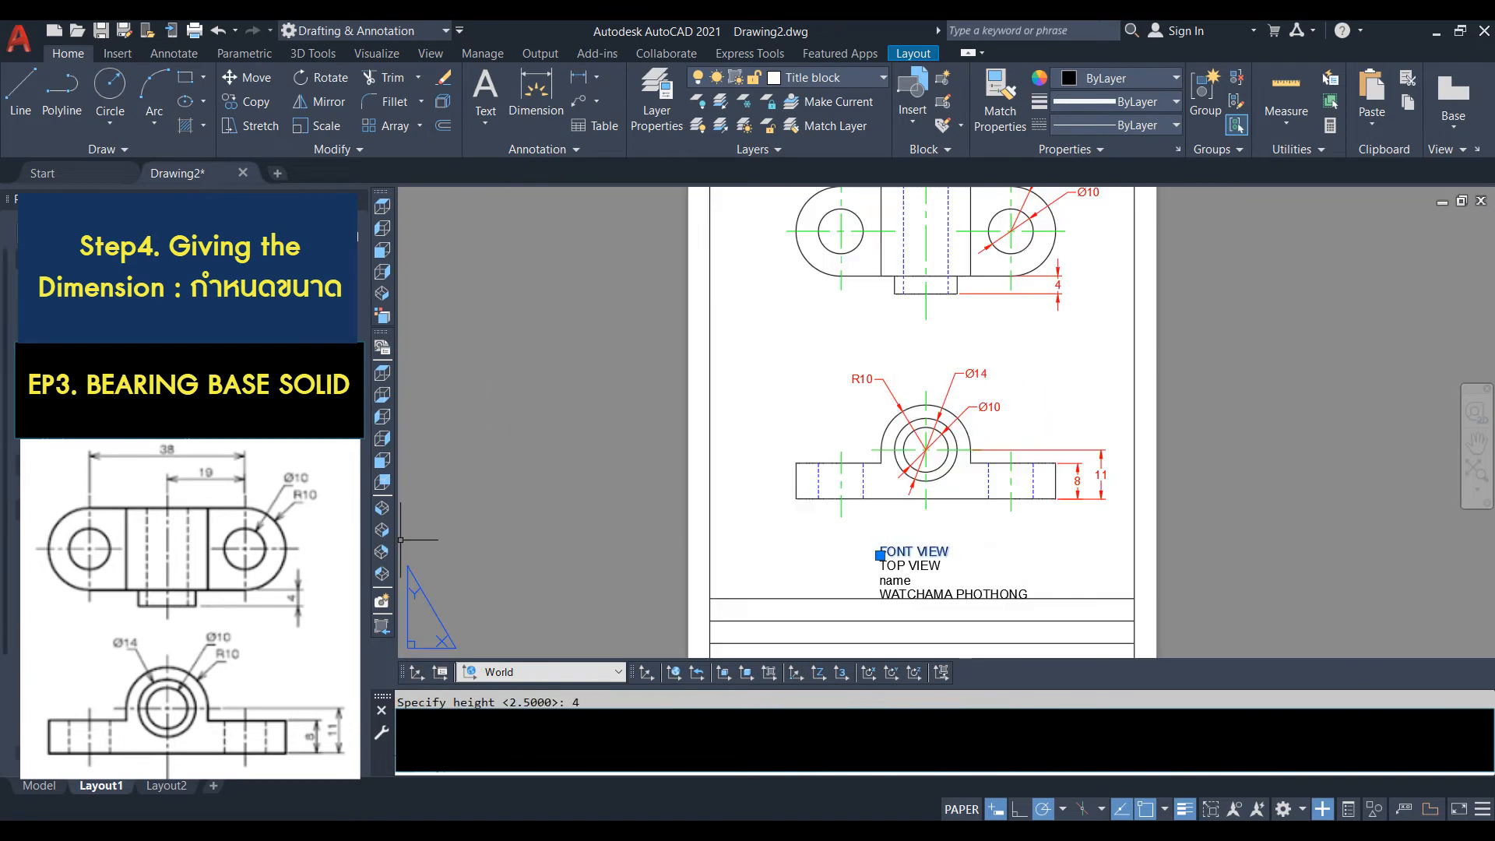
text(m)
key(space)
click(1029, 550)
click(1038, 534)
Move the TOP VIEW label to the space centred directly below the top view.
click(937, 566)
key(Return)
text(m)
key(space)
click(982, 561)
click(993, 337)
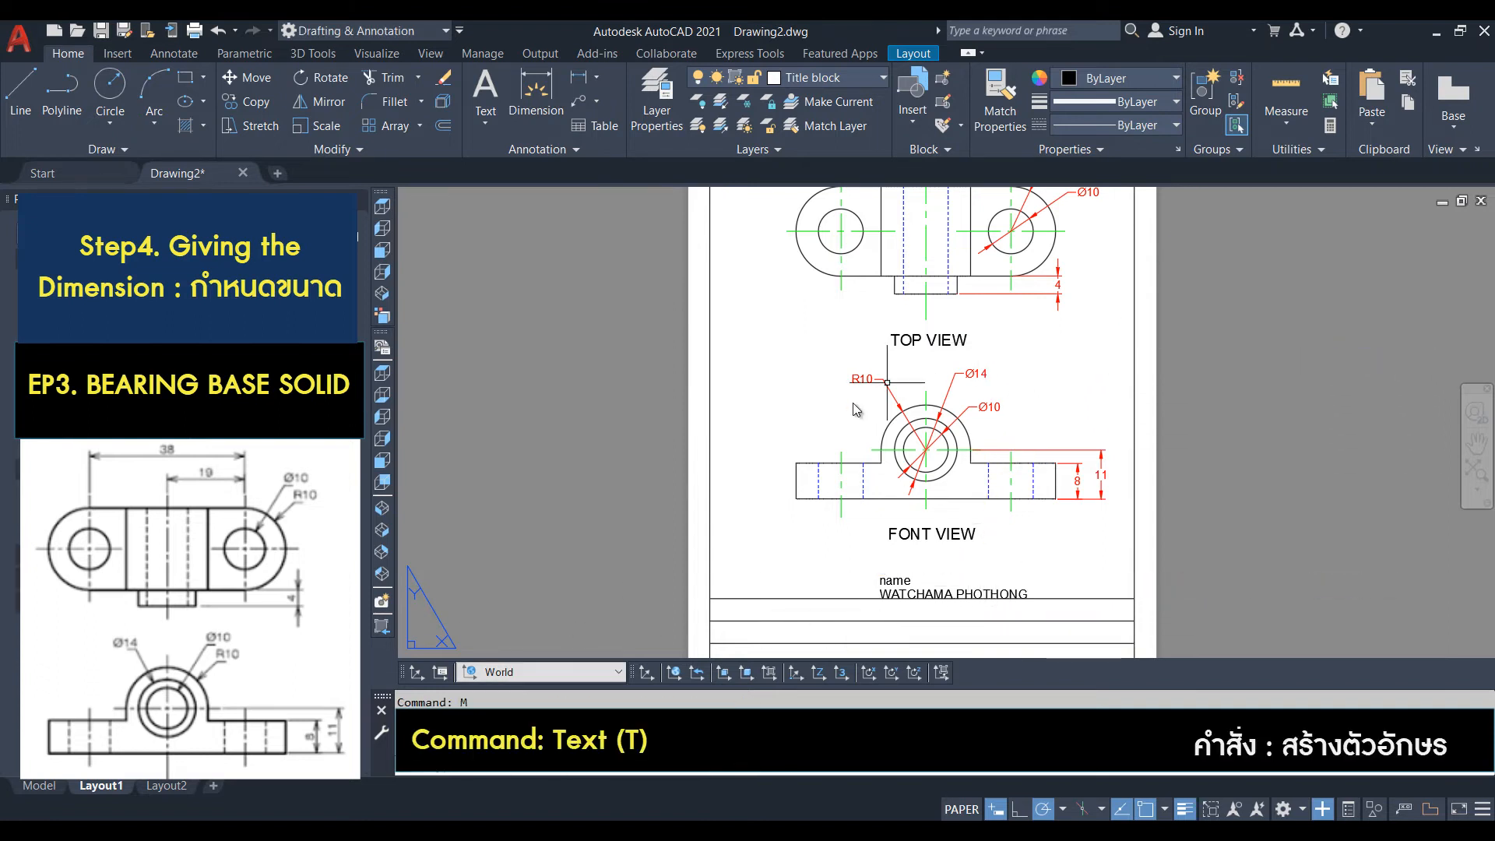
Move the name label into the left end of the title block's first row.
middle_drag(835, 446, 813, 418)
click(863, 552)
text(m)
key(space)
click(846, 536)
scroll(674, 560, up, 5)
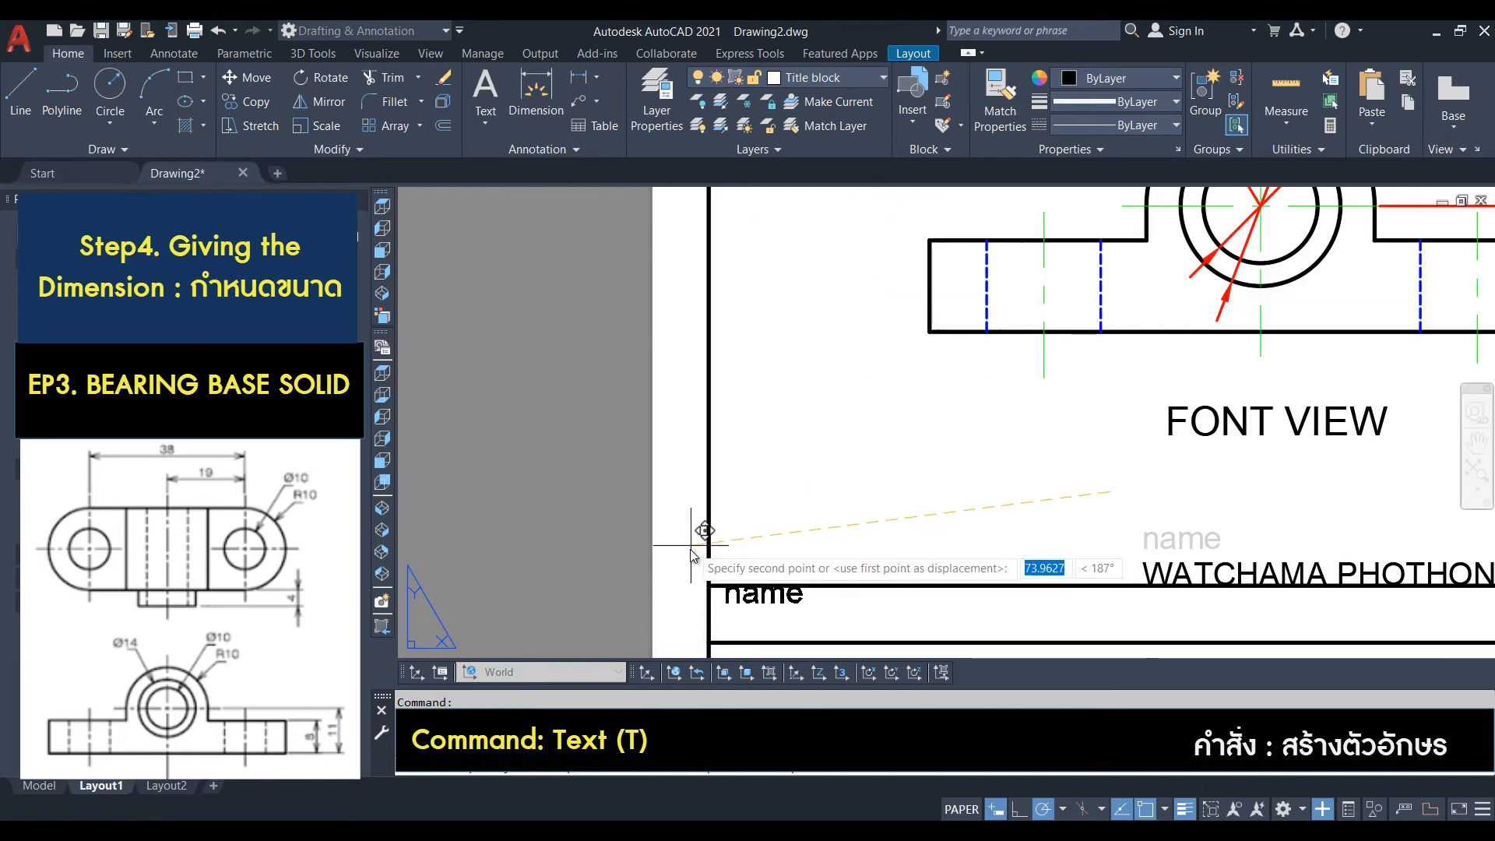
click(693, 546)
Move the author's full name text beside the name label in the title block's first row.
scroll(714, 523, down, 4)
click(889, 541)
scroll(881, 542, up, 4)
text(m)
key(space)
click(1110, 450)
scroll(788, 494, down, 4)
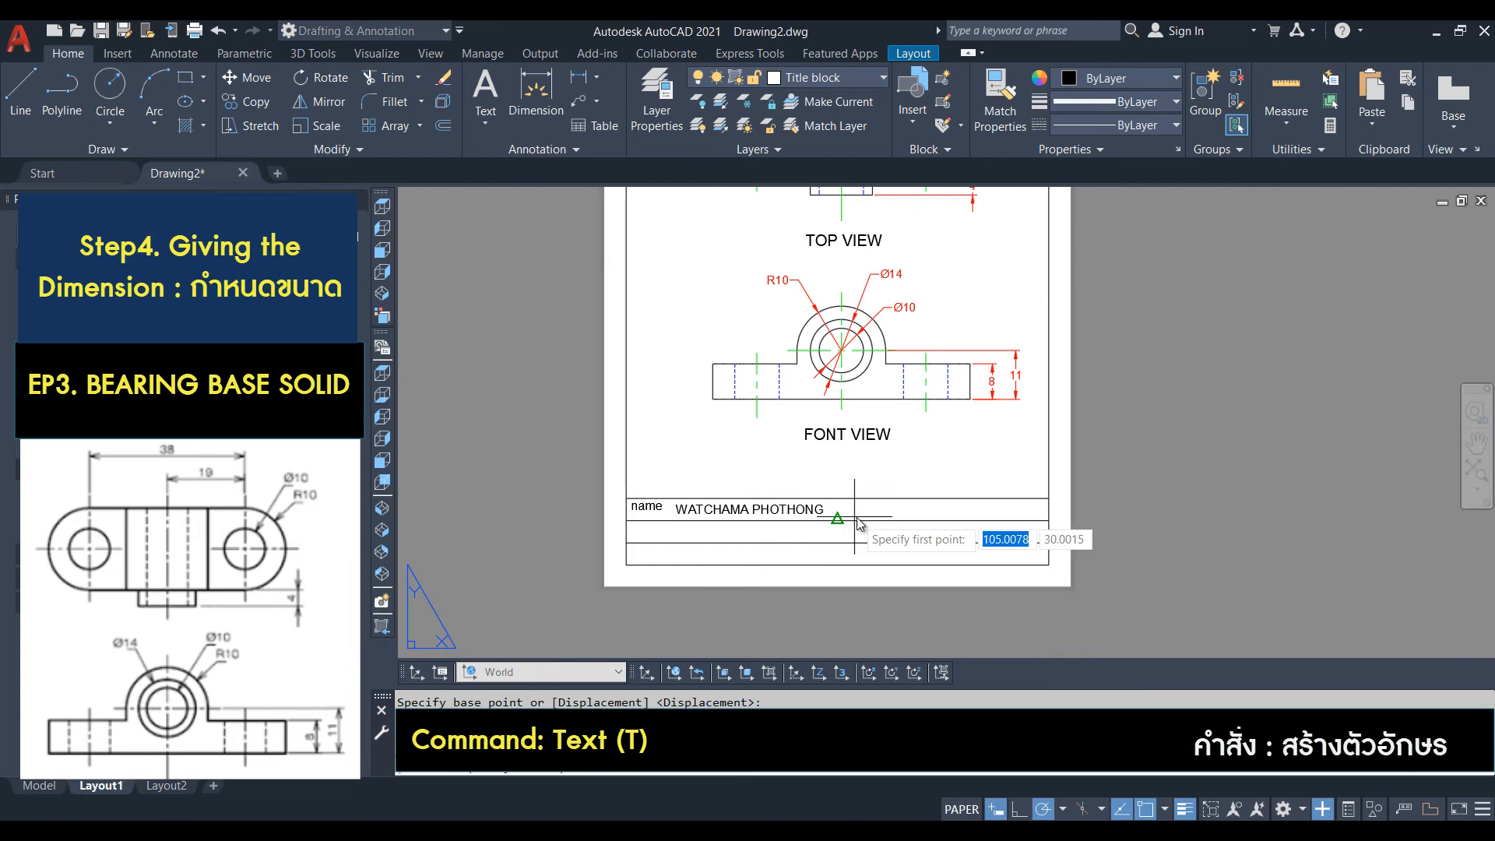
Draw a vertical divider line through the middle of the title block, from its first row line to the border's bottom edge.
click(839, 539)
scroll(661, 512, up, 2)
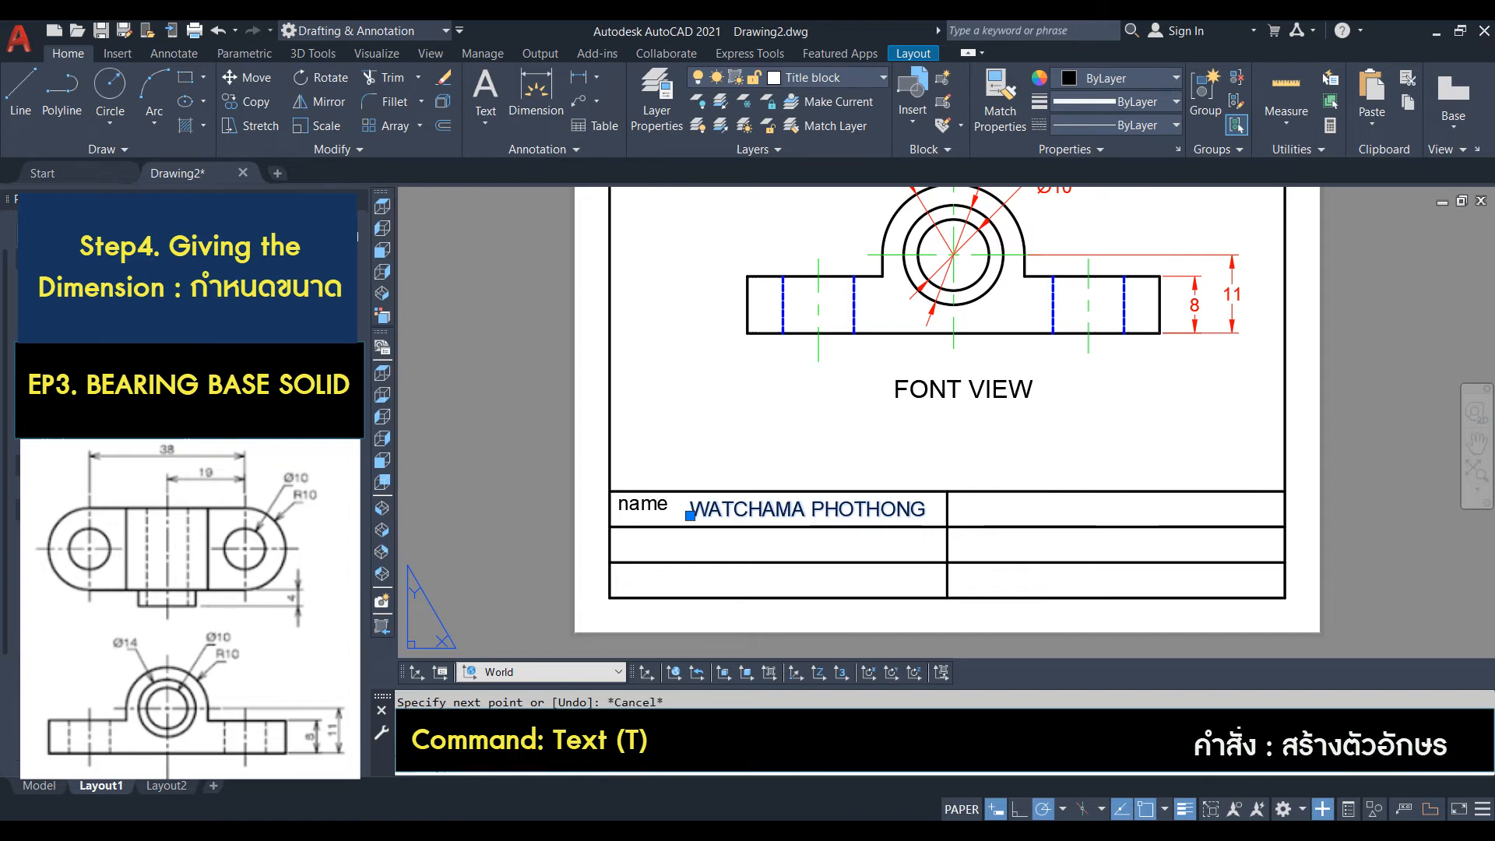
key(Escape)
Copy the name label and full name text from the first title block row into the second and third rows.
text(co)
key(Return)
click(632, 502)
key(Return)
click(609, 491)
click(610, 527)
click(610, 562)
key(Return)
key(Escape)
key(Escape)
Copy all six title block texts from the left column into the right column, from the left border corner to the divider's upper end.
text(co)
key(Return)
click(721, 580)
click(707, 544)
click(705, 511)
click(658, 508)
click(649, 542)
click(643, 581)
key(Return)
click(610, 491)
click(947, 491)
key(Return)
Change the three labels in the title block's right column to unit, scale and paper.
double_click(988, 506)
text(unit)
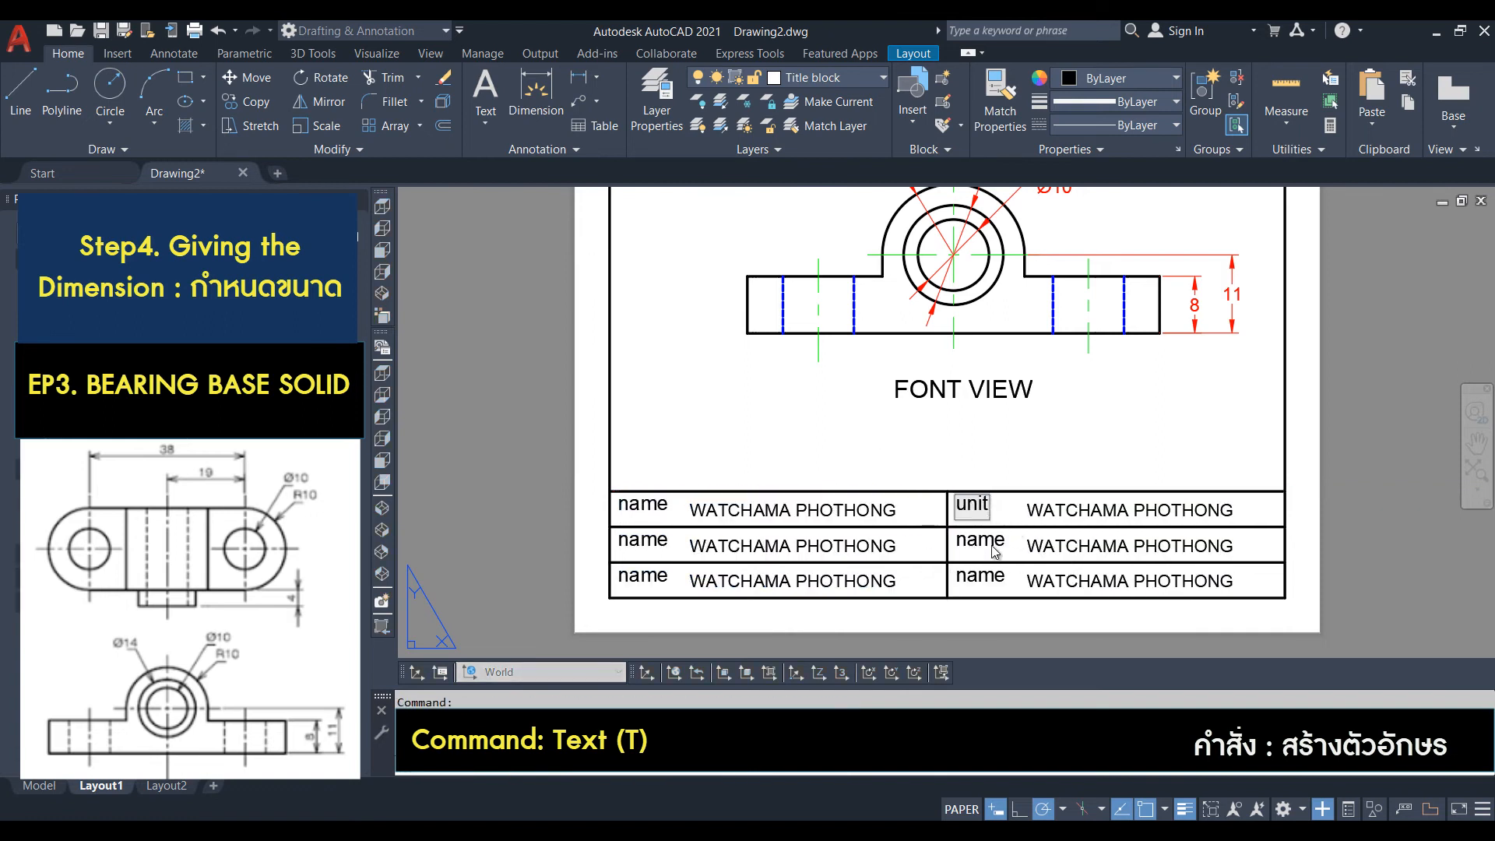
click(989, 544)
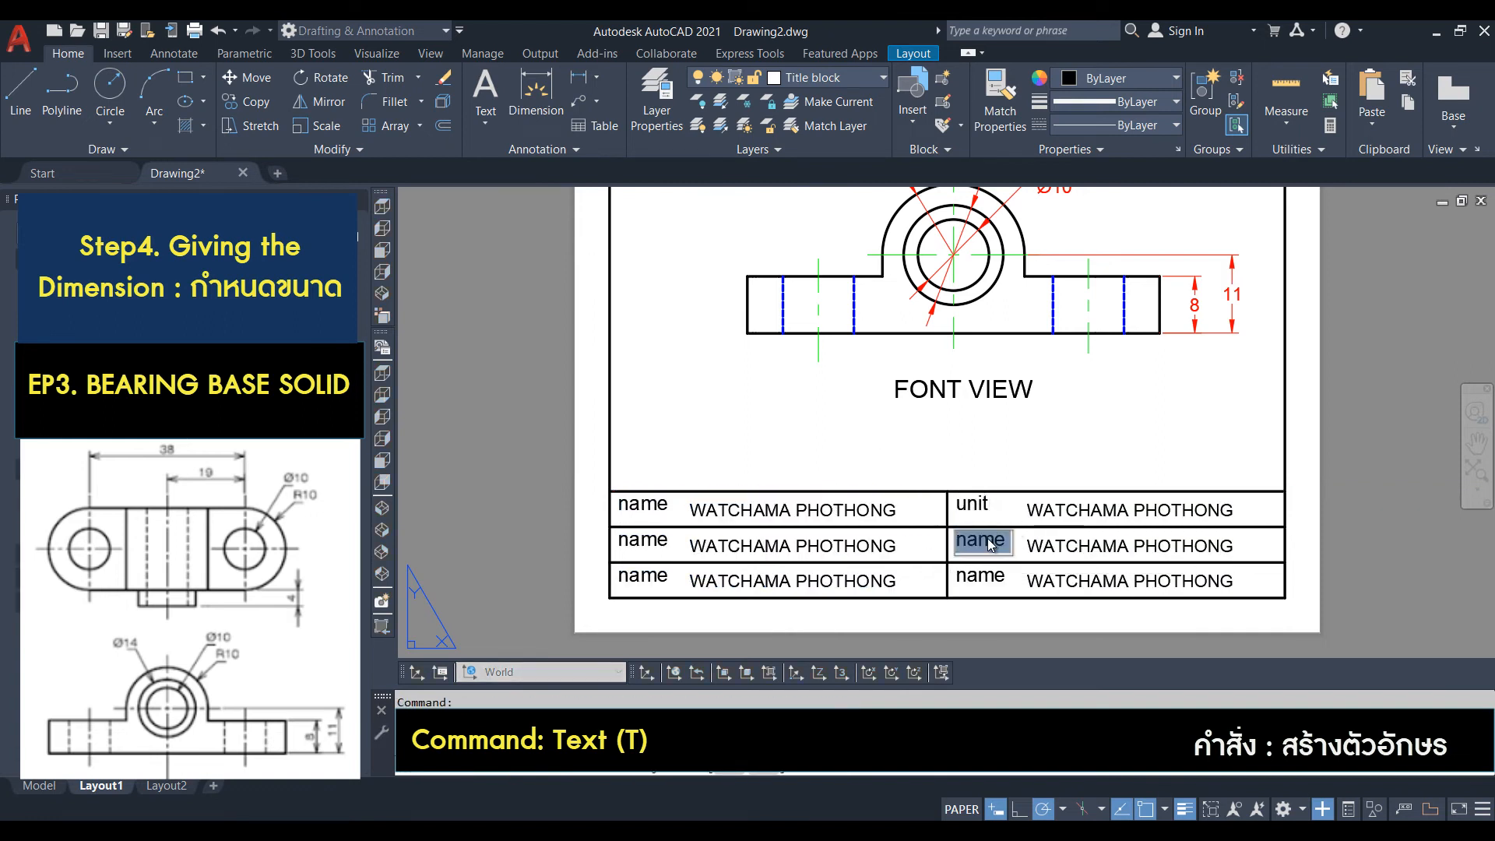
click(853, 829)
click(1189, 531)
click(1439, 656)
click(987, 577)
text(paper)
Set the title block's paper entry to A4, the scale entry to 2 : 1 and the unit entry to mm.
click(1056, 582)
text(A4)
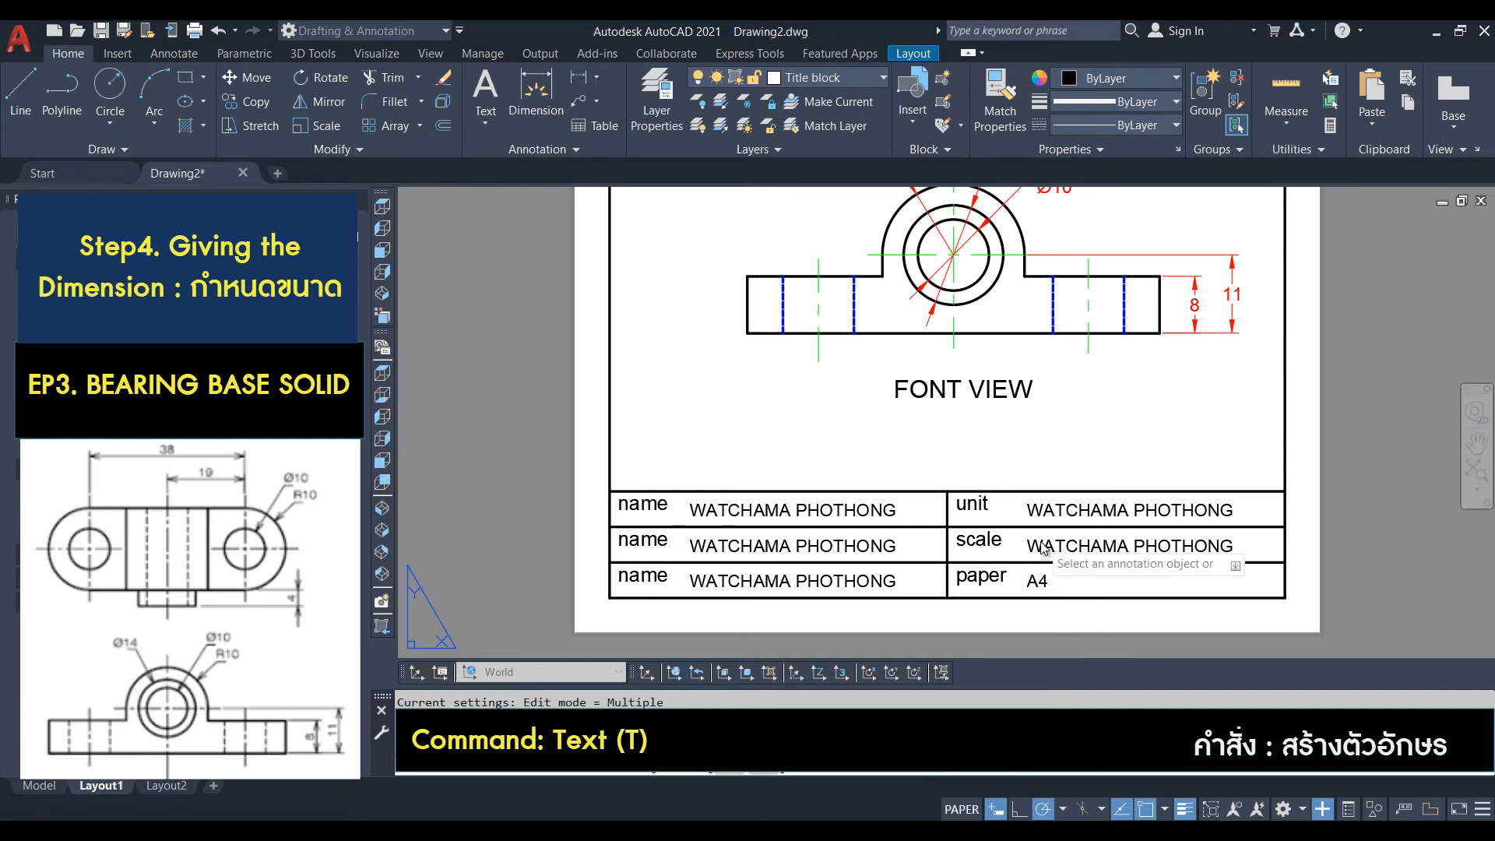
click(1048, 548)
text(2 : 1)
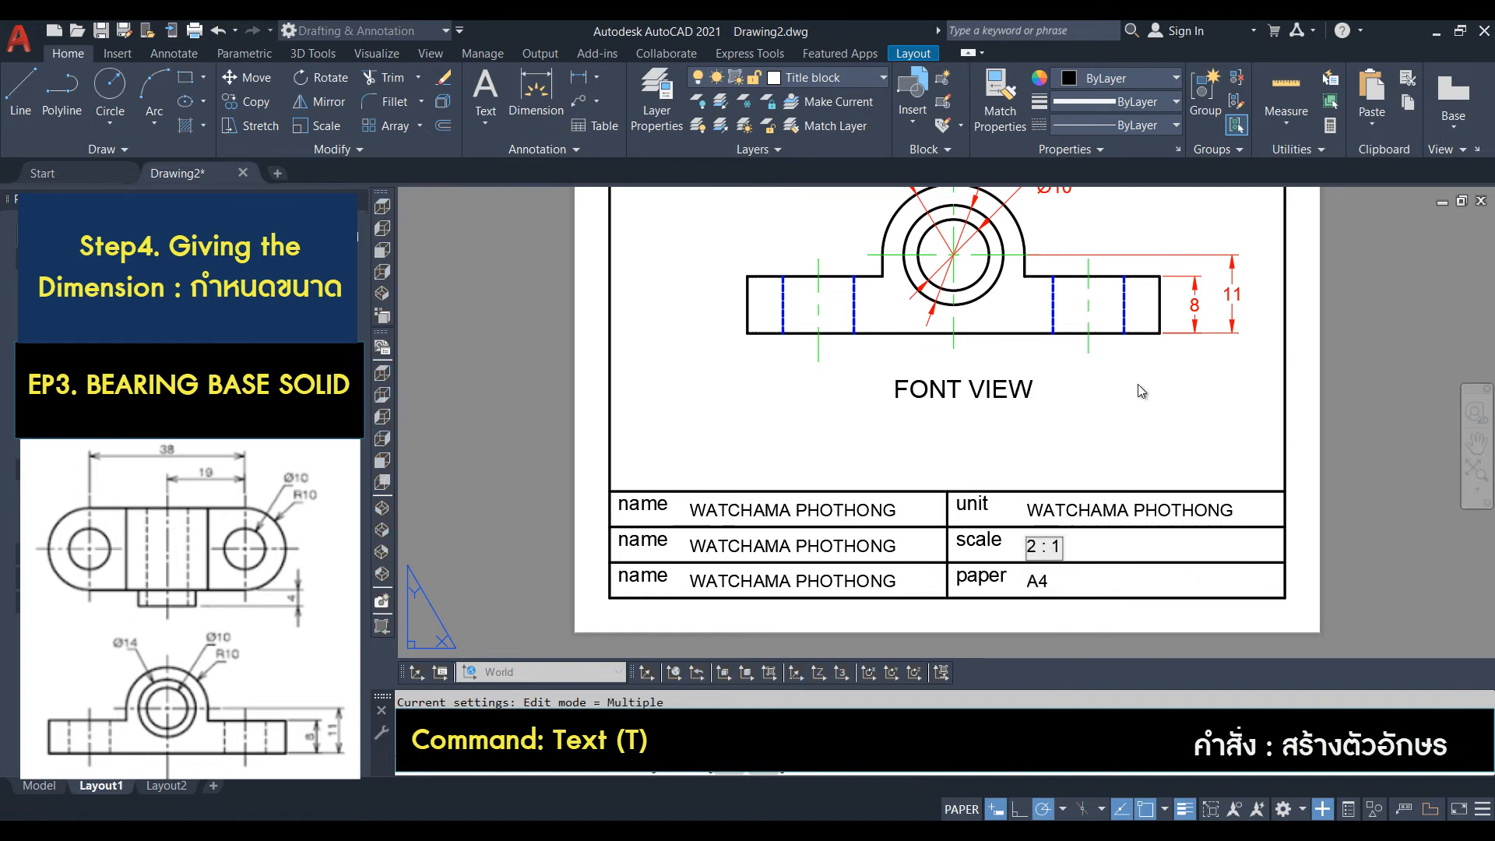
click(1069, 469)
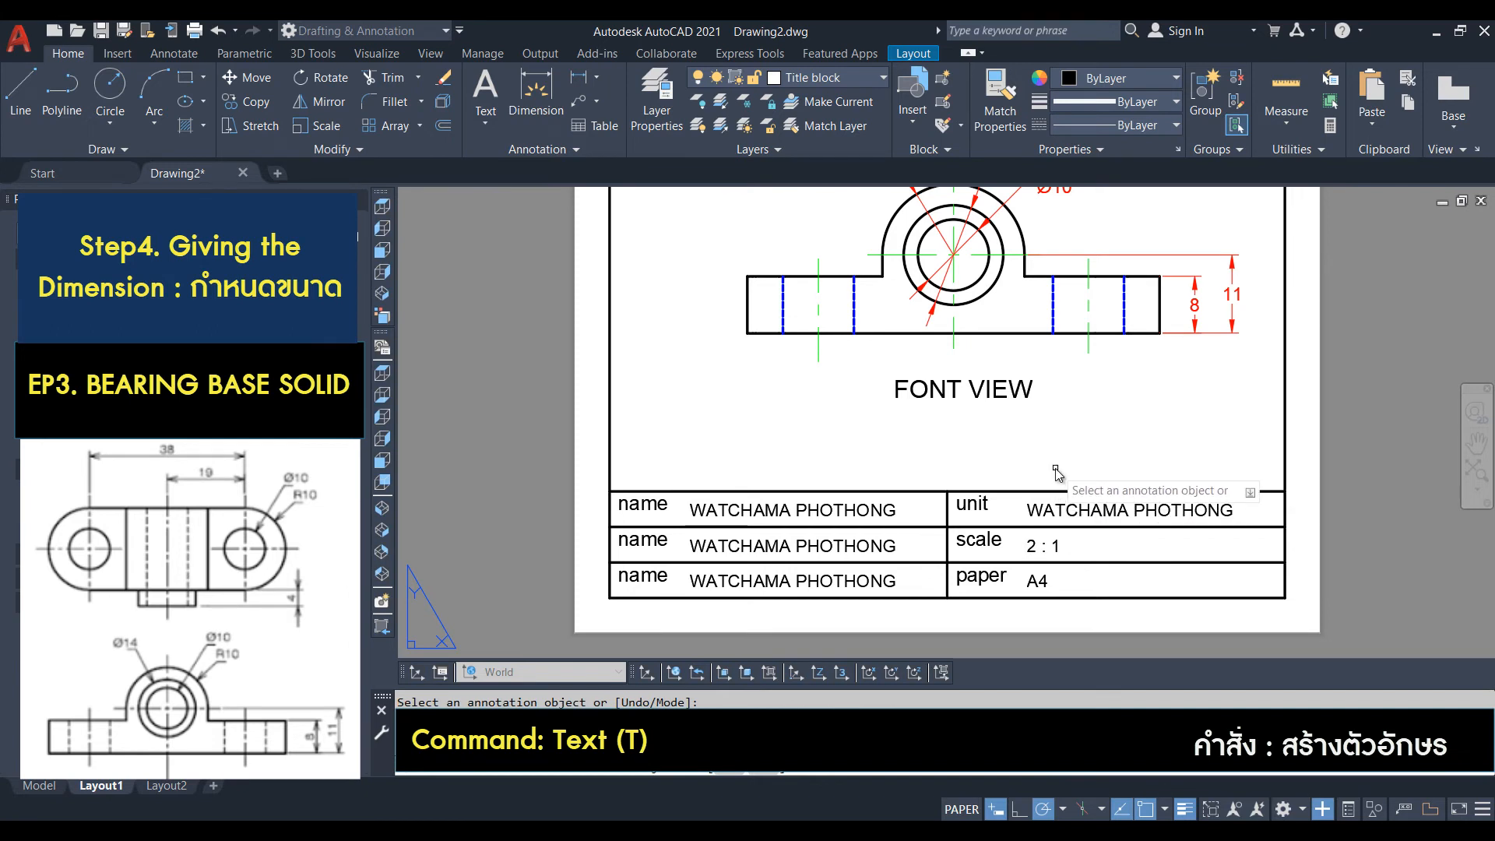
scroll(1058, 472, down, 3)
scroll(1090, 478, up, 5)
scroll(1030, 481, down, 2)
click(1031, 482)
text(mm.)
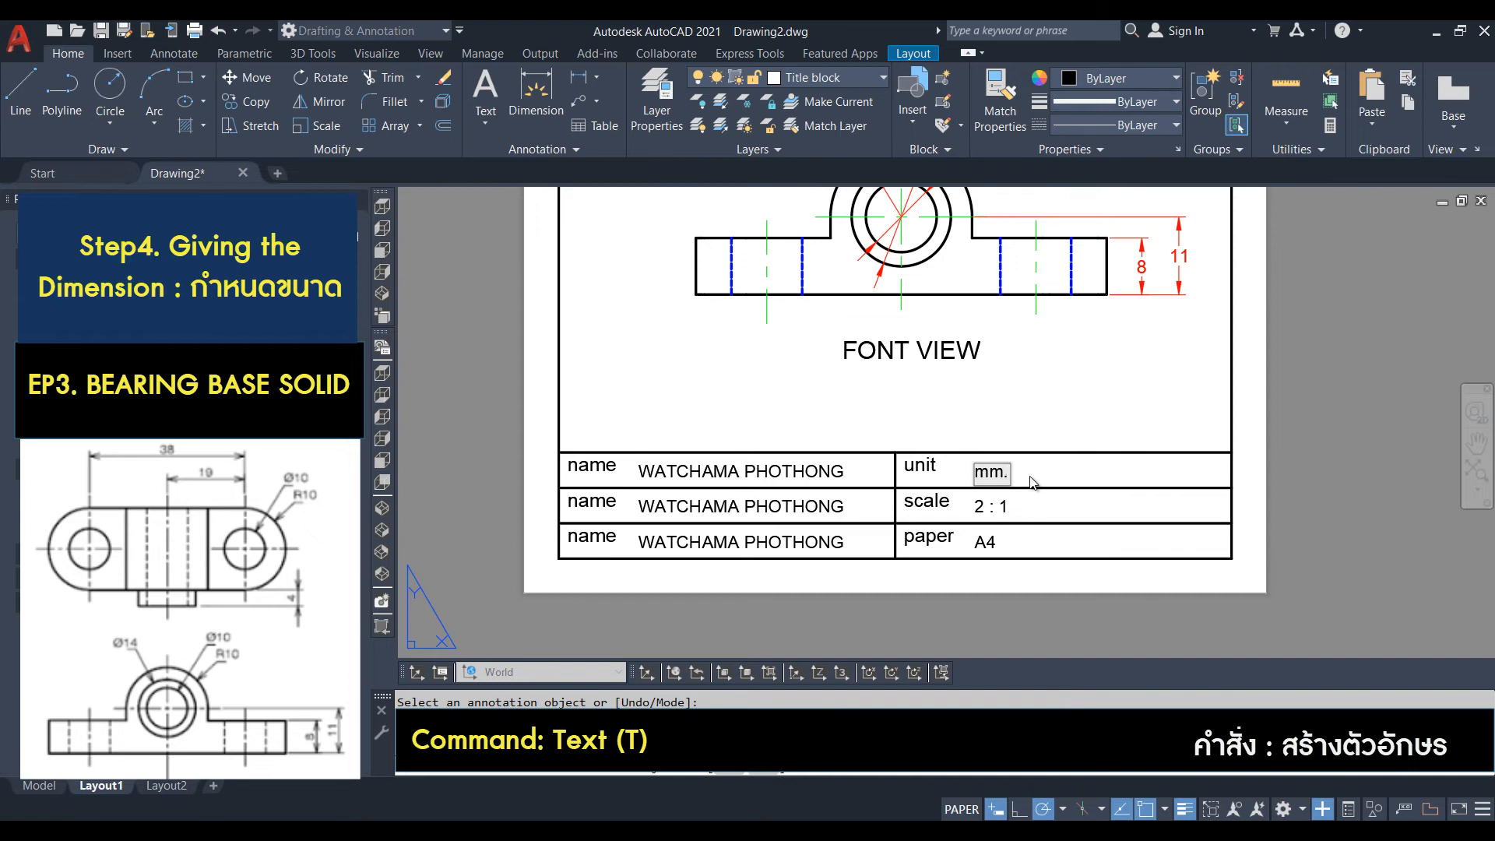
click(1028, 469)
key(Escape)
Move the vertical divider and the unit, scale and paper entries horizontally to the right to narrow that column.
scroll(1047, 445, down, 2)
scroll(1040, 445, up, 2)
click(982, 403)
click(1124, 552)
text(m)
key(space)
click(1028, 406)
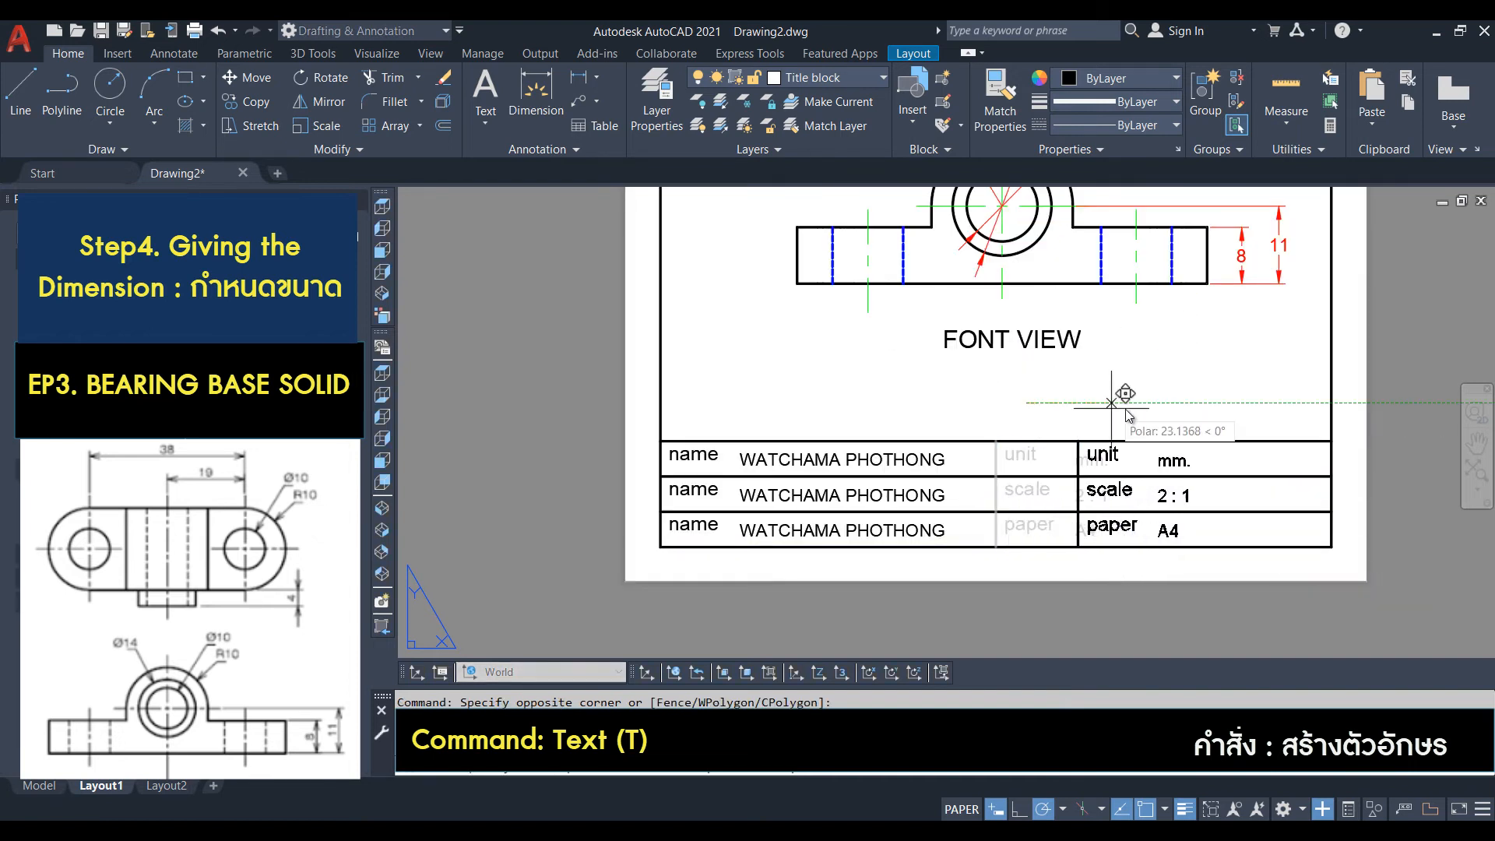
click(1211, 406)
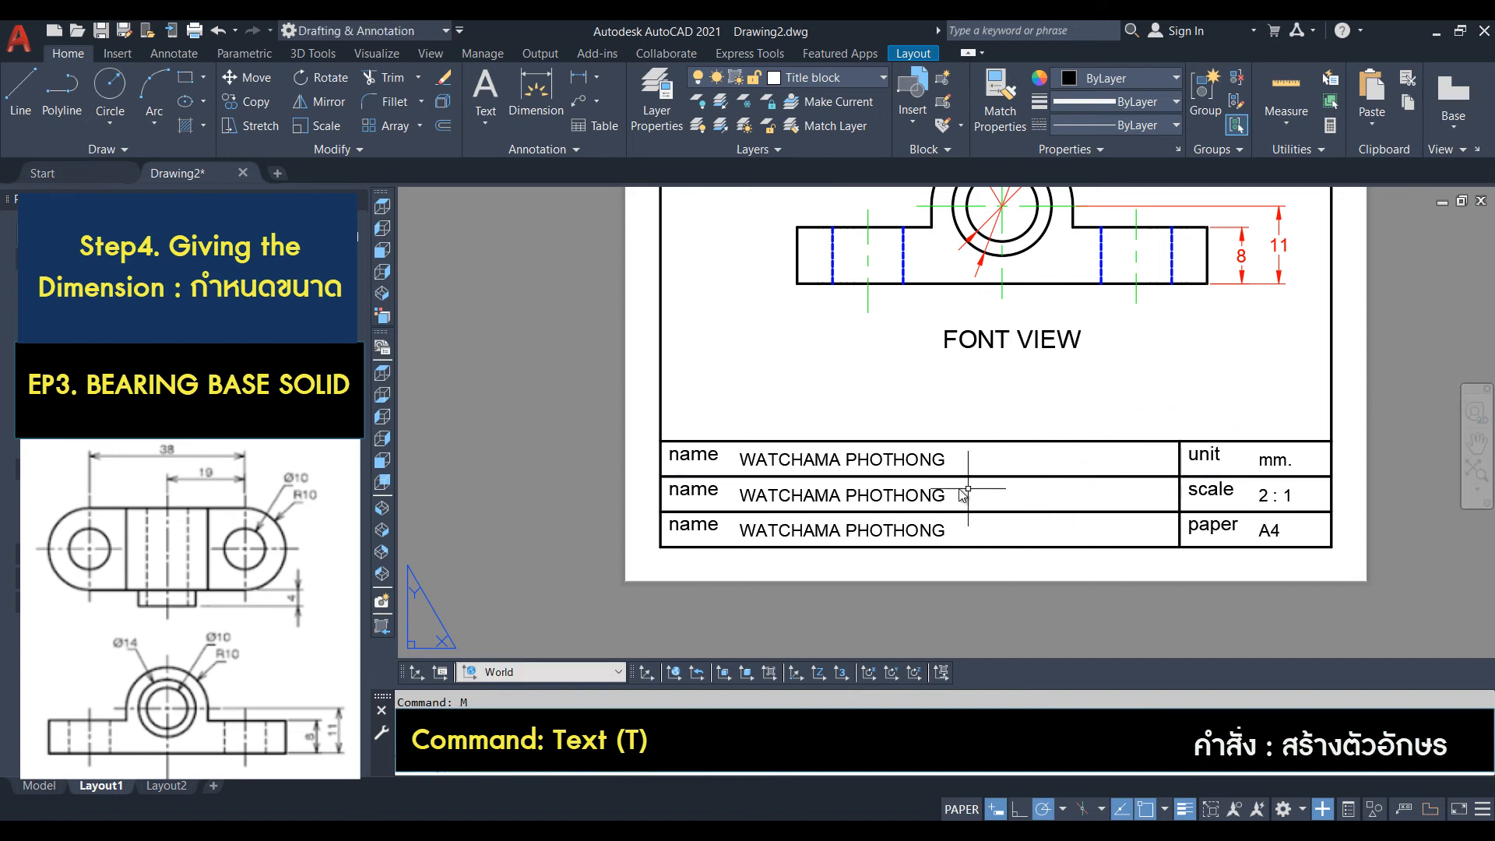
Change the title block's second row label to DWG. and its entry to BEARING BASE.
double_click(715, 489)
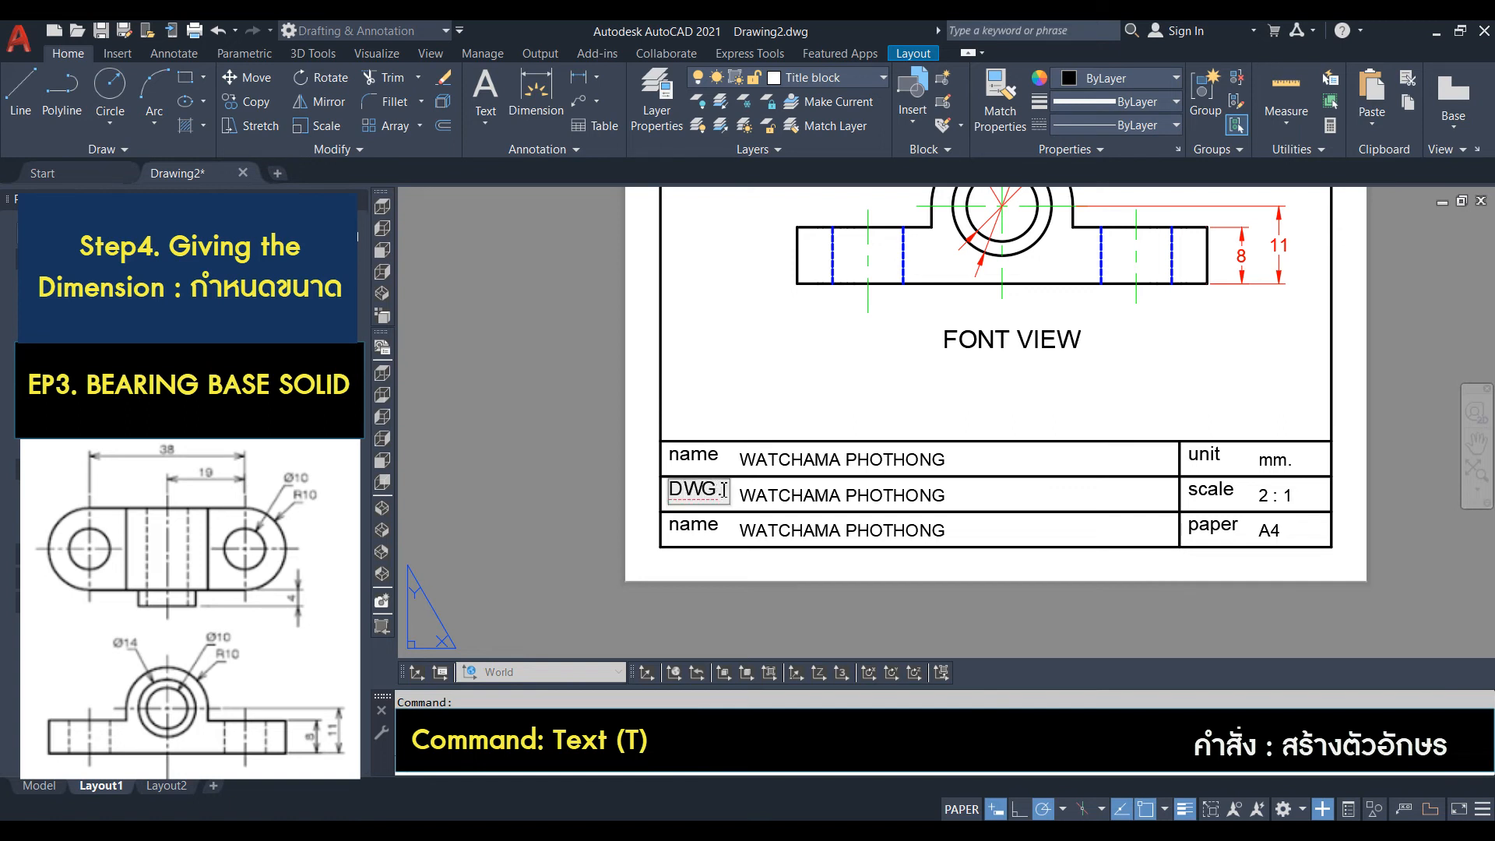
click(775, 497)
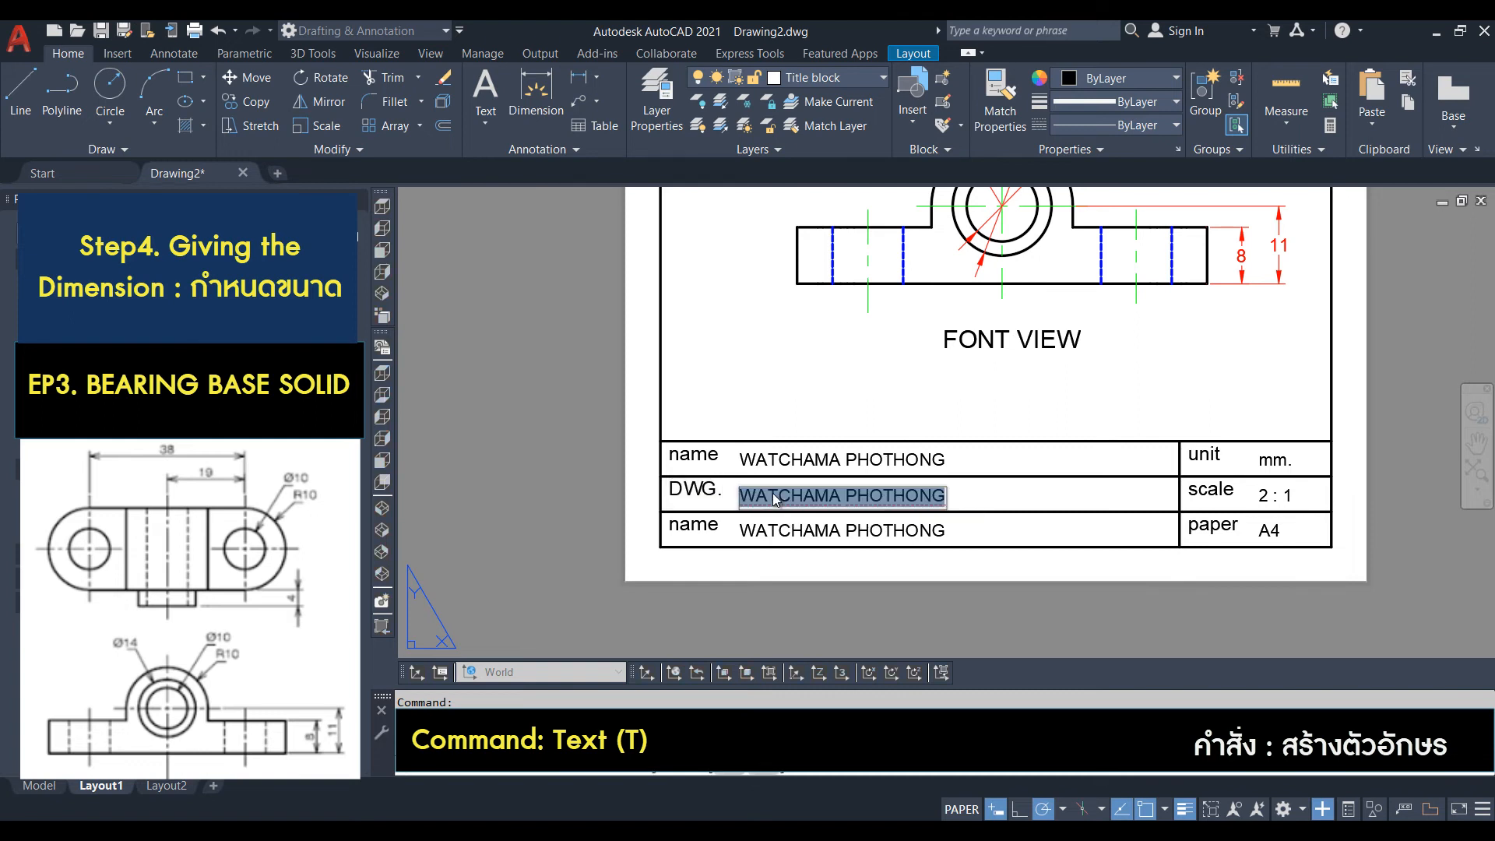
text(BEARING BASE)
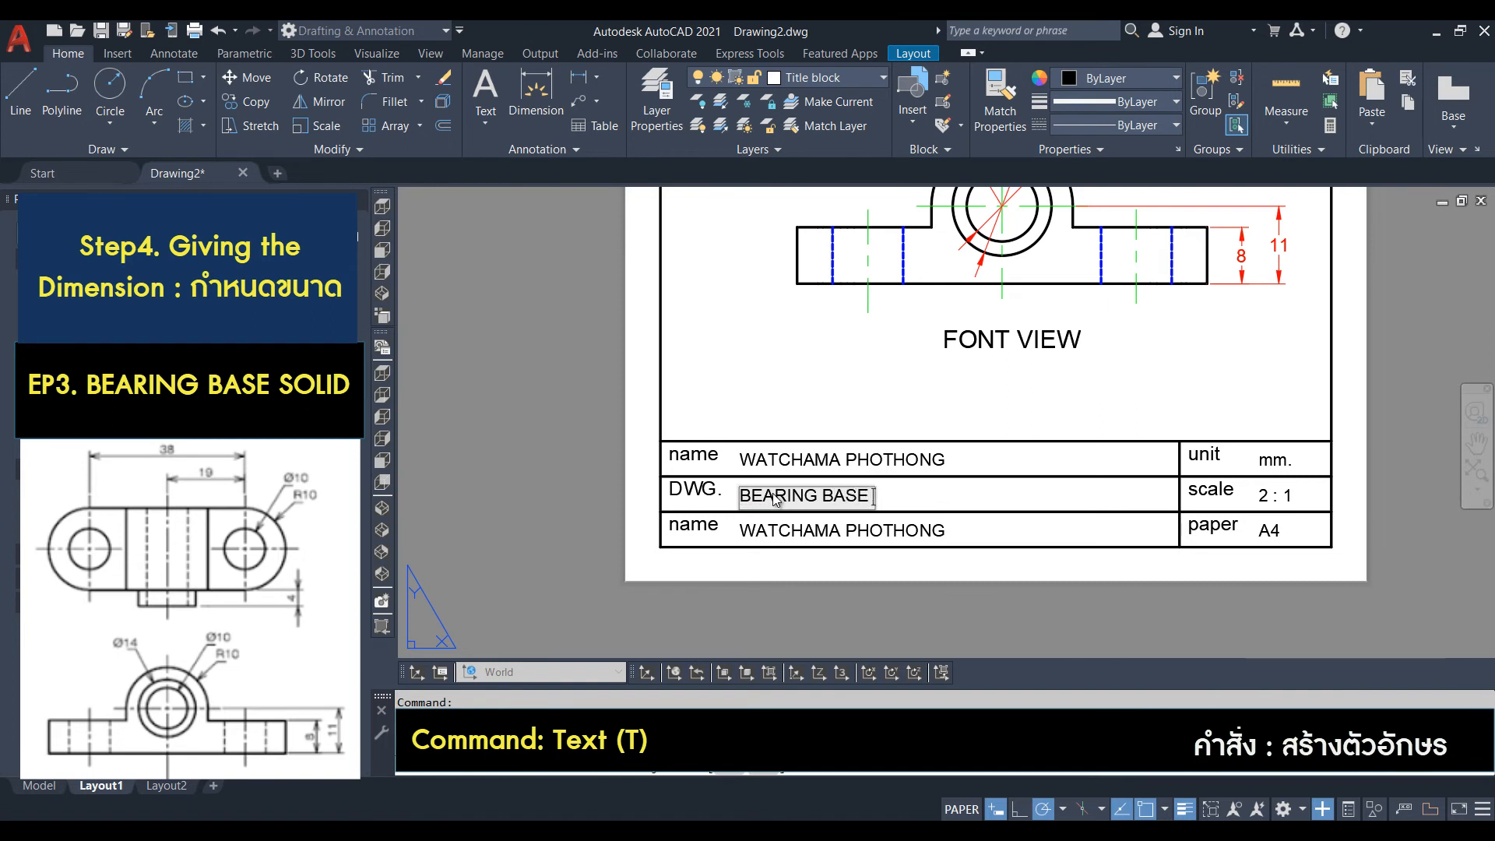
Change the title block's third row label to date and its entry to 30 July 2022.
click(689, 526)
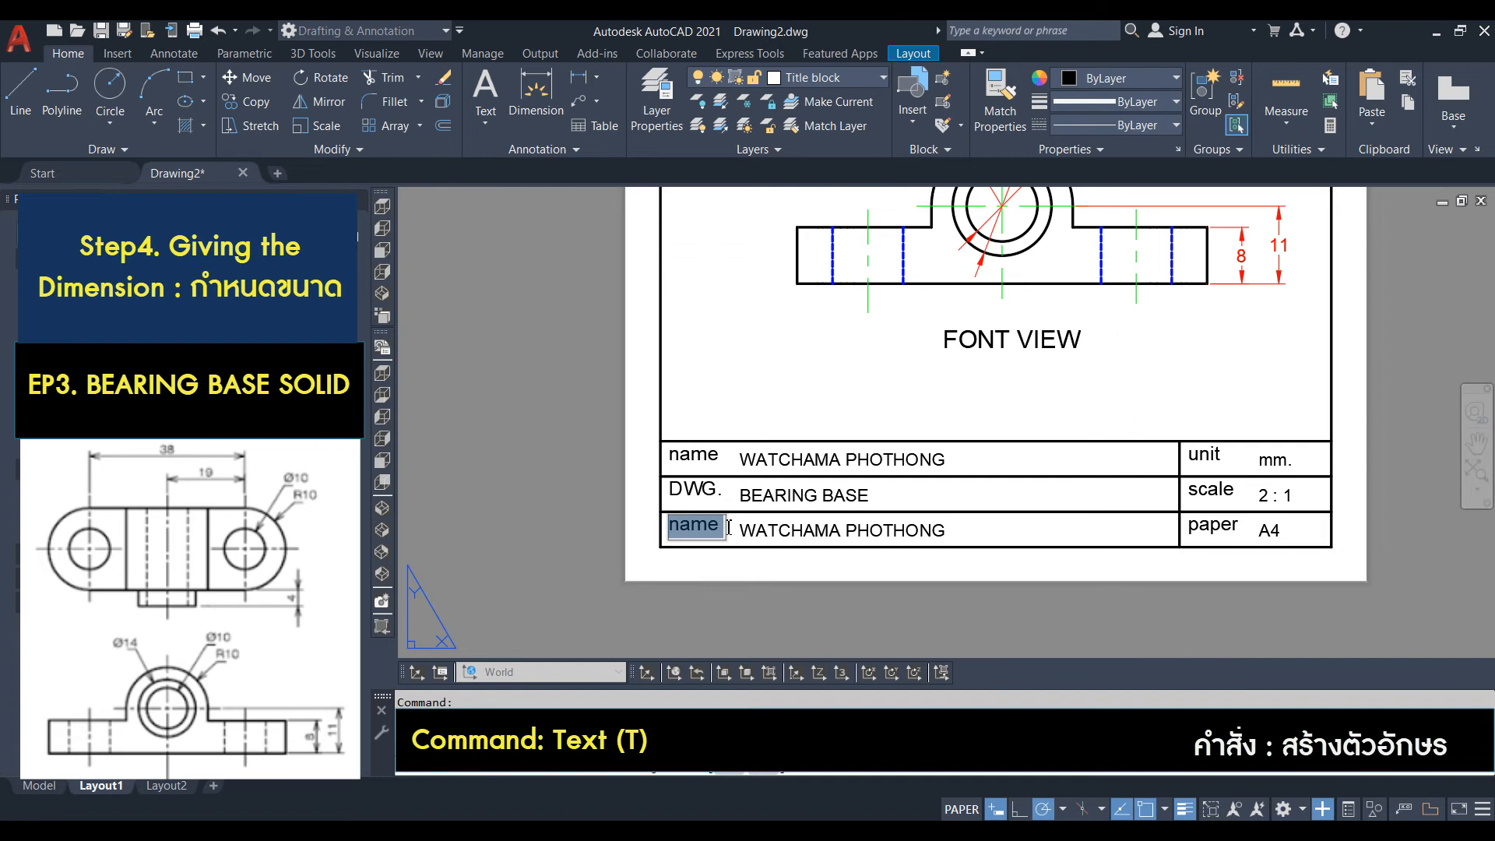
click(807, 536)
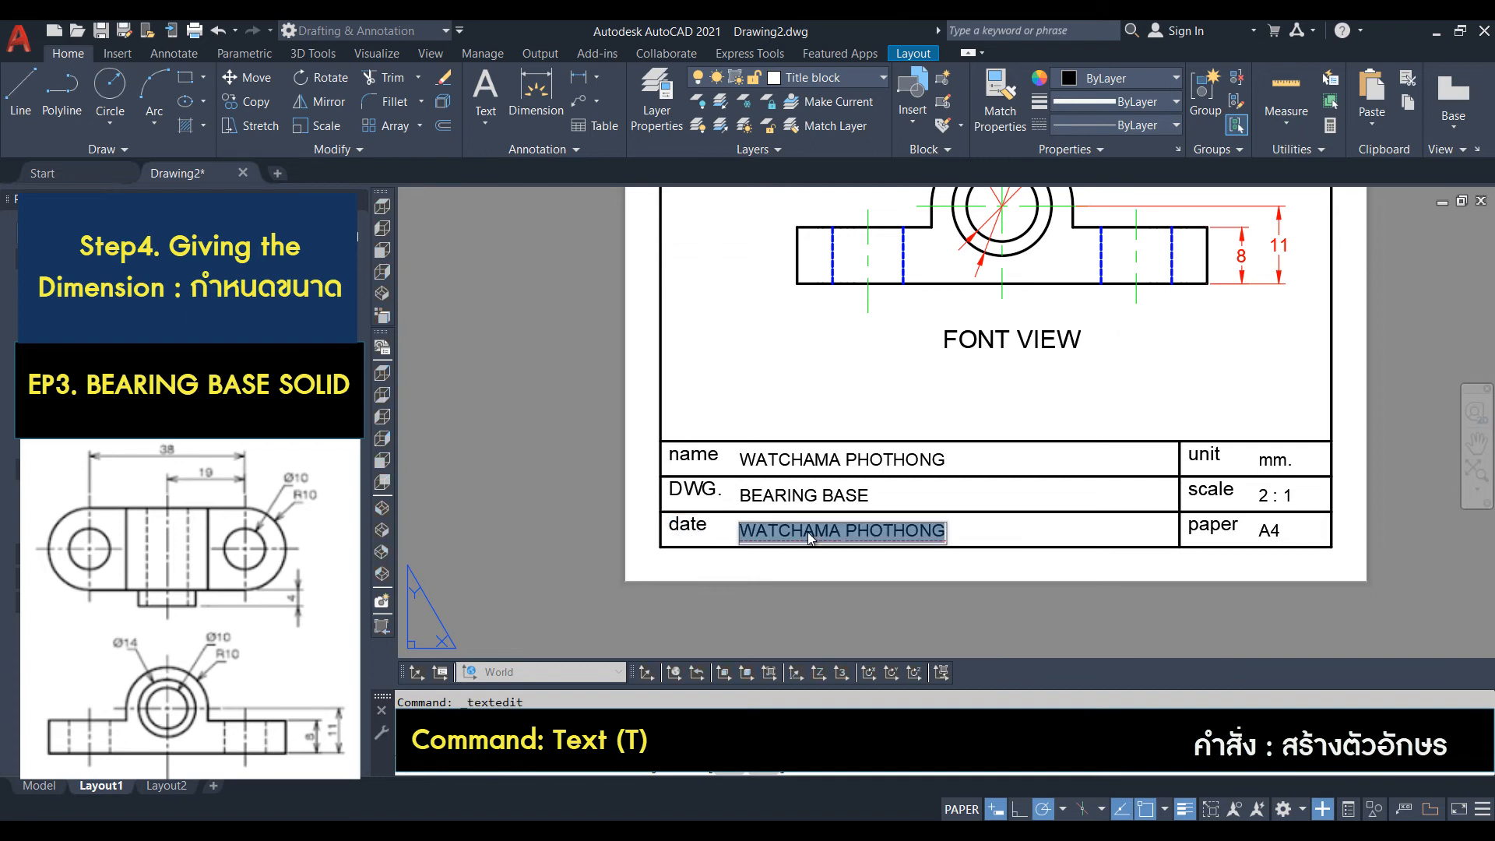
text(30 July)
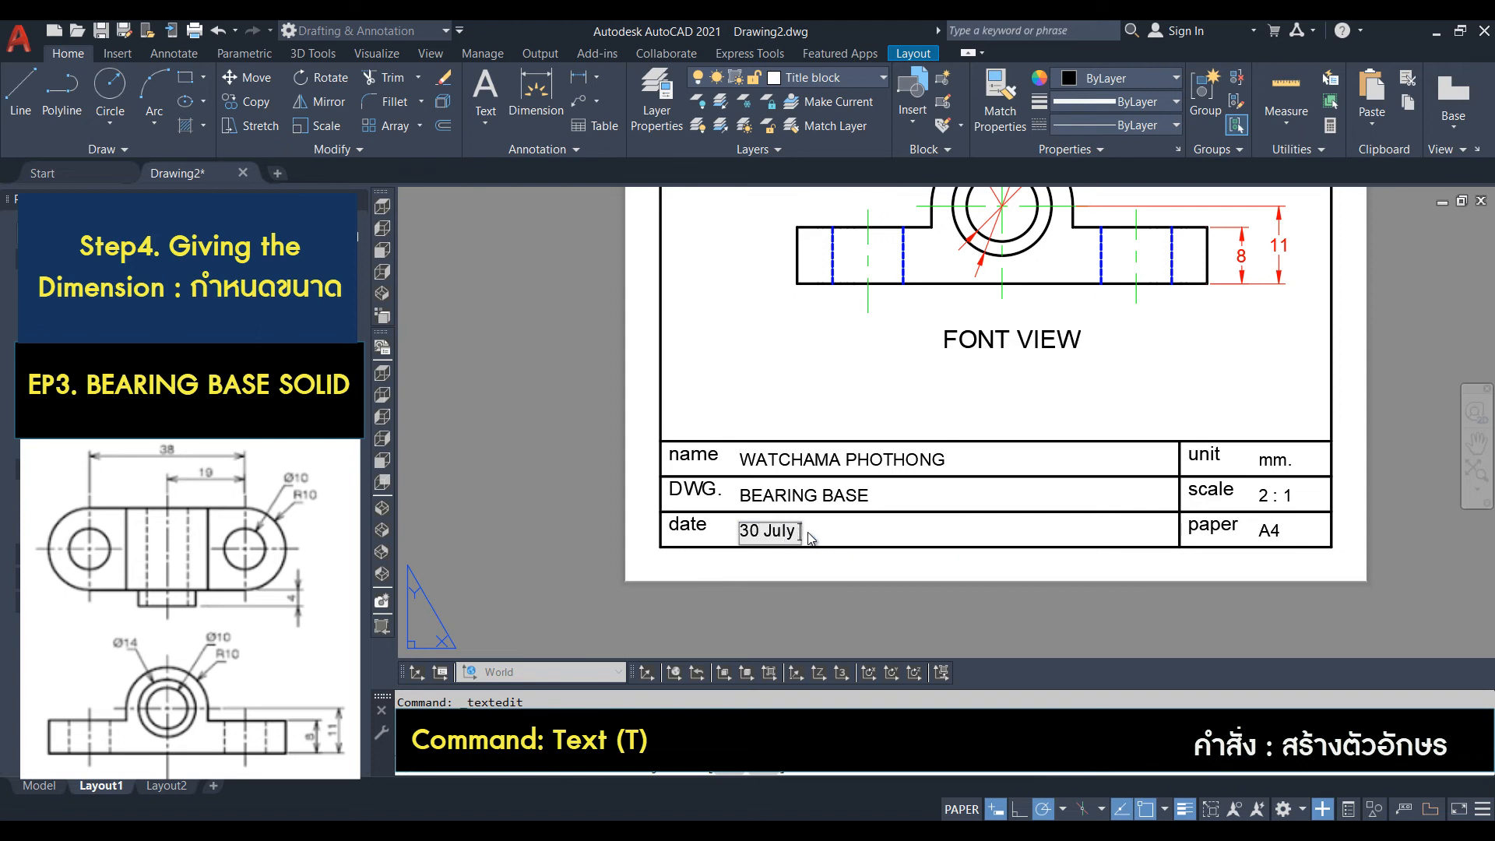
click(848, 562)
key(Escape)
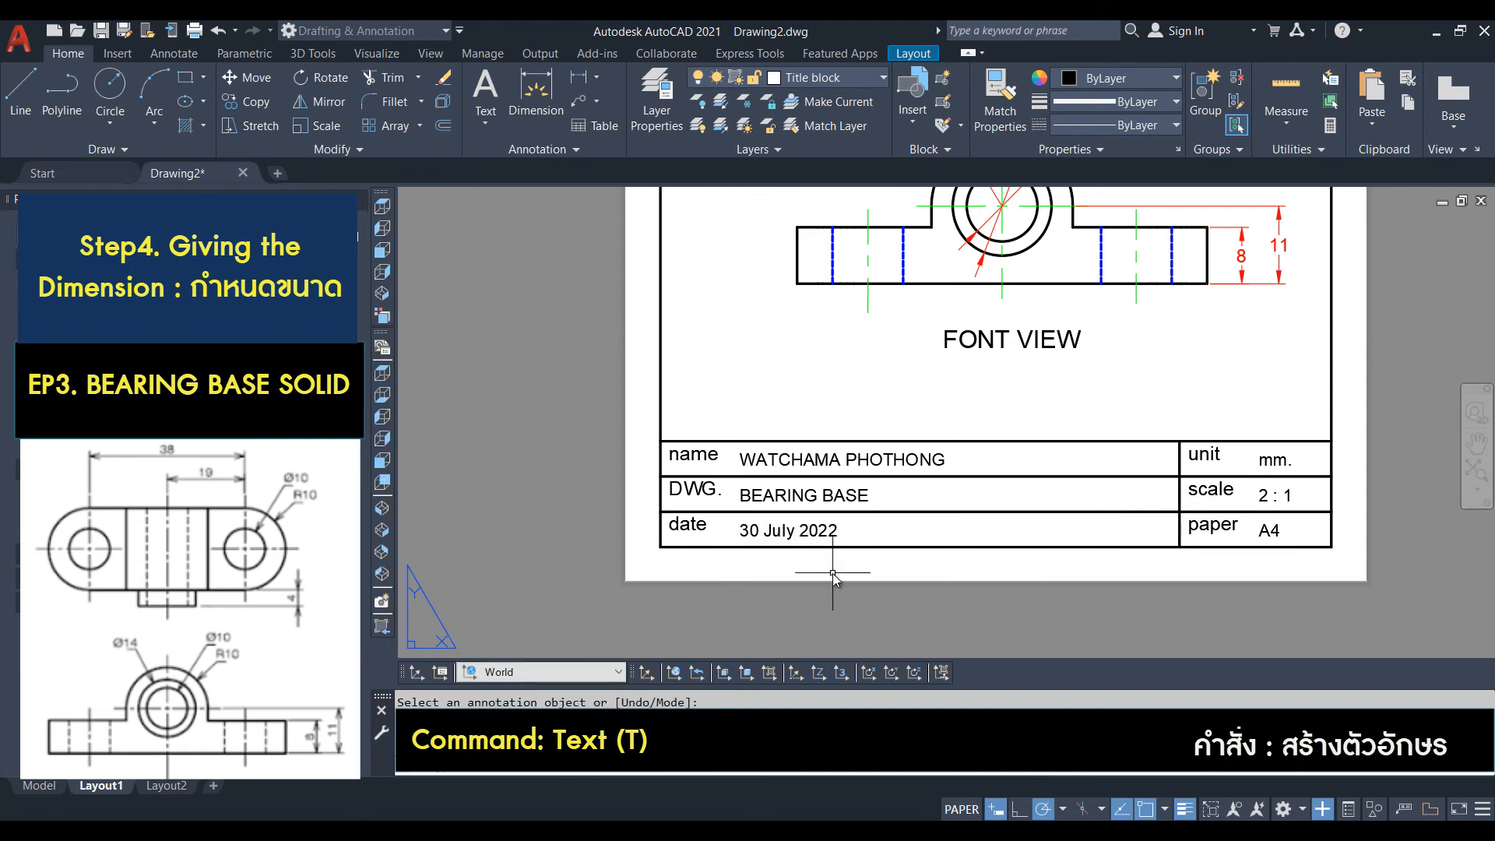
scroll(833, 574, down, 2)
scroll(899, 370, down, 1)
middle_drag(897, 364, 900, 405)
scroll(862, 470, up, 1)
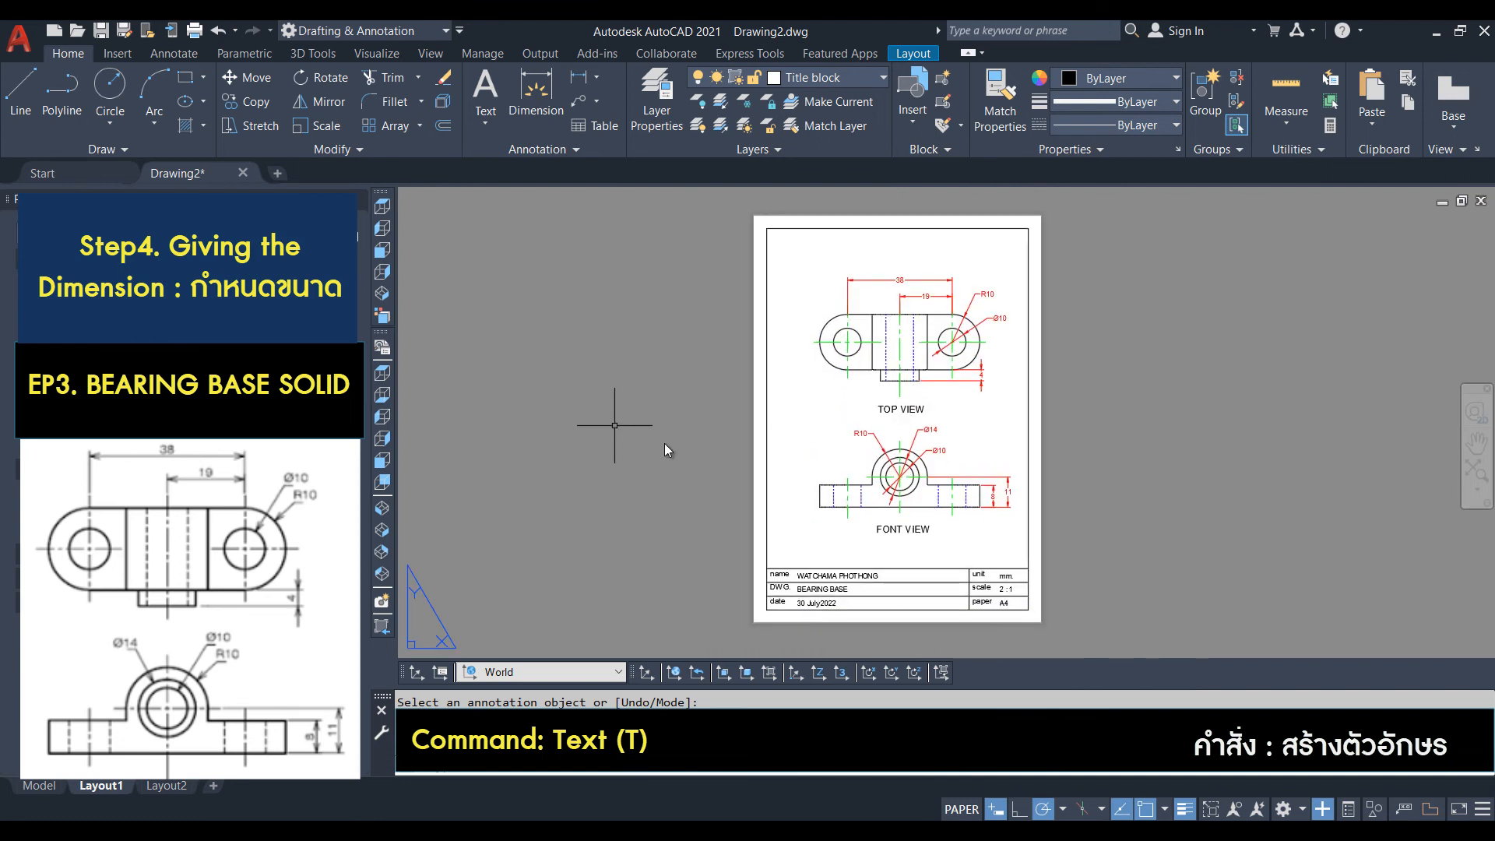
click(735, 826)
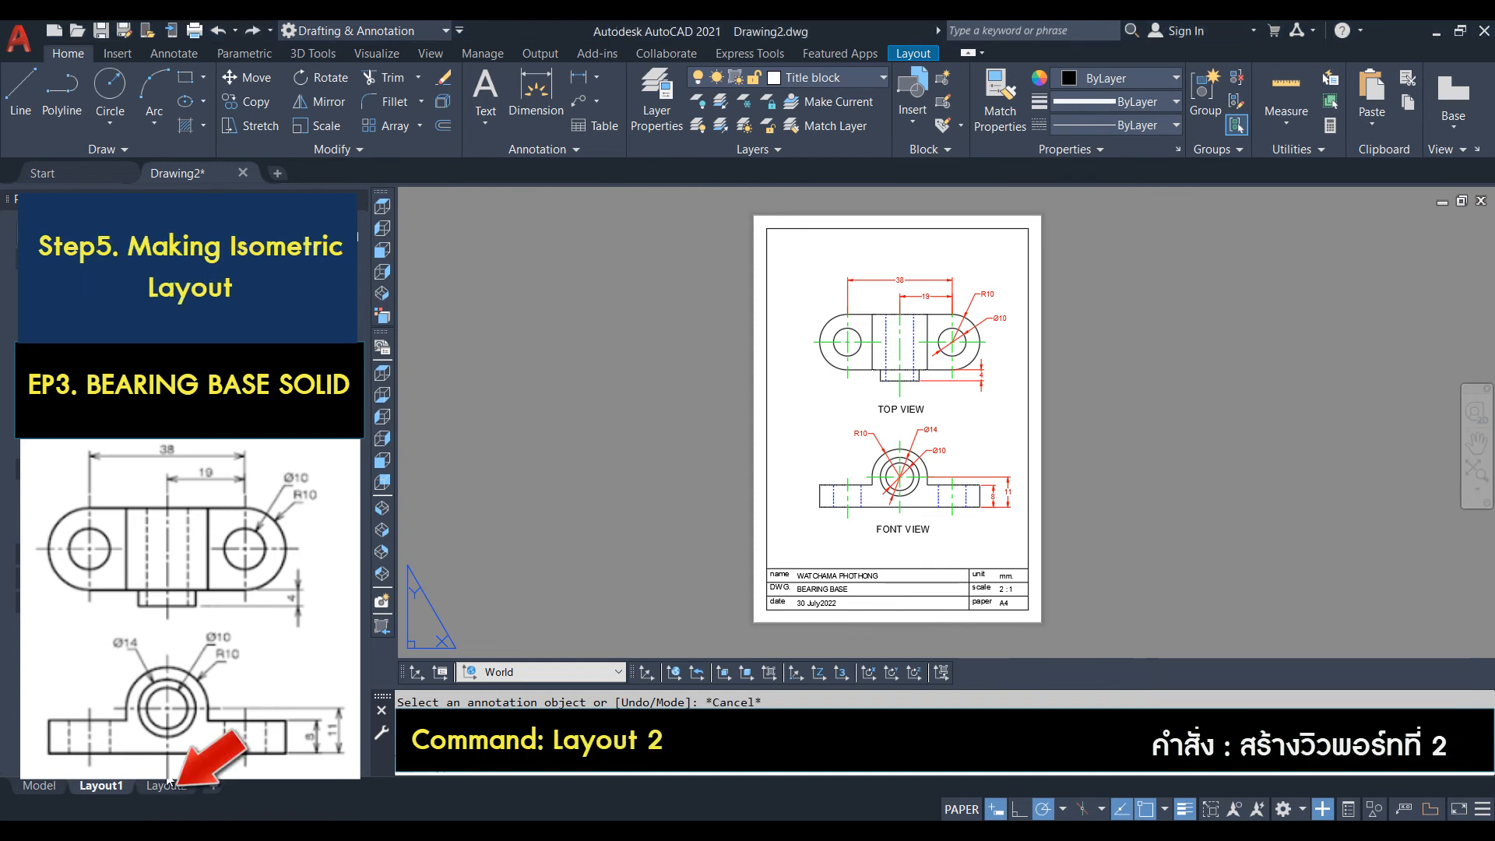
Delete the existing Layout2 from the drawing.
click(170, 785)
right_click(173, 784)
click(226, 559)
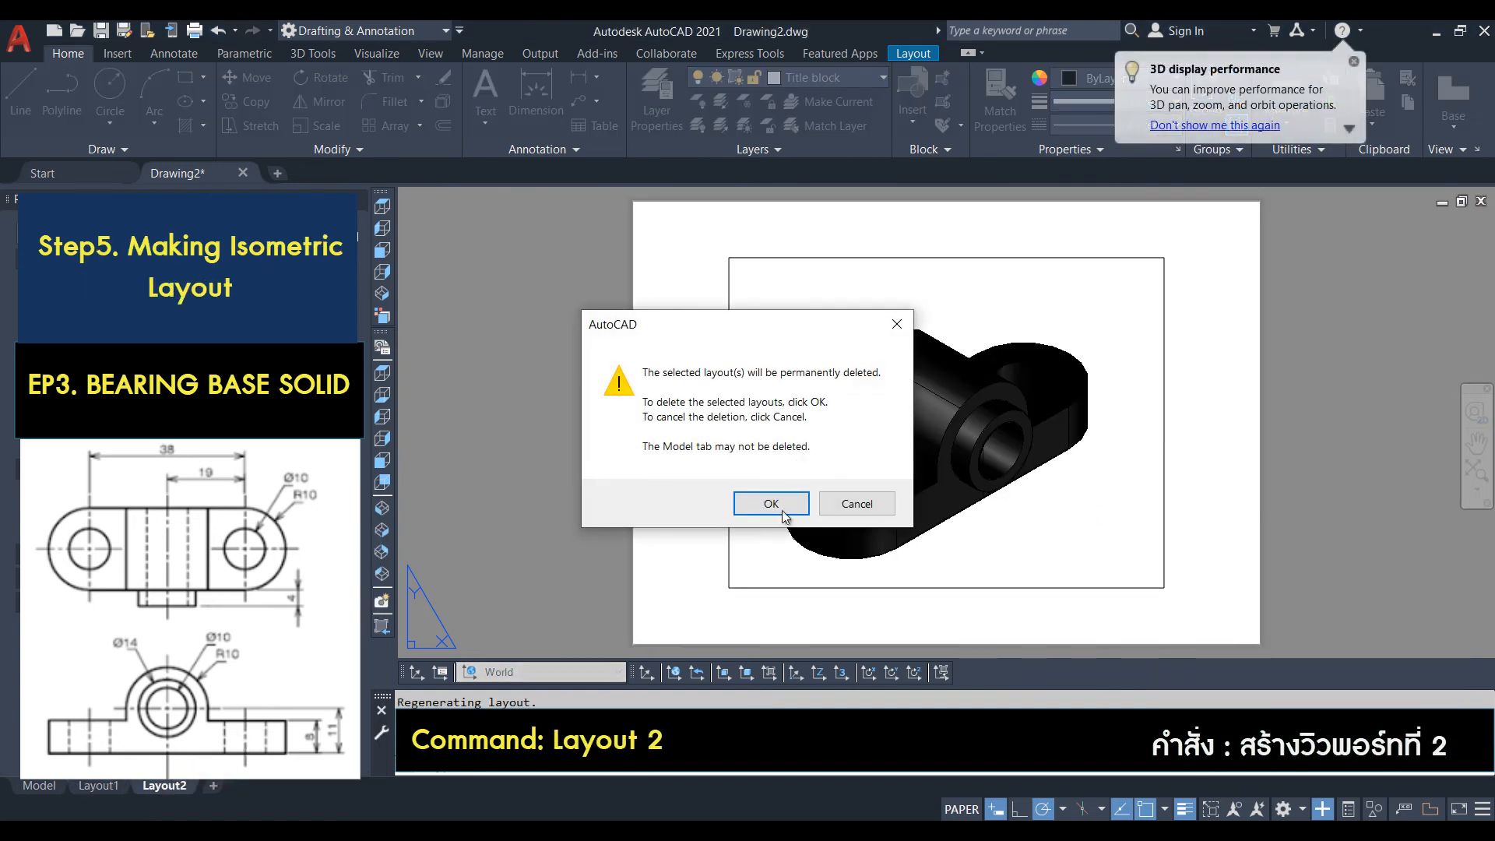
click(771, 504)
Create a copy of Layout1 and rename the copy Layout2.
click(640, 427)
click(624, 511)
click(874, 358)
double_click(192, 788)
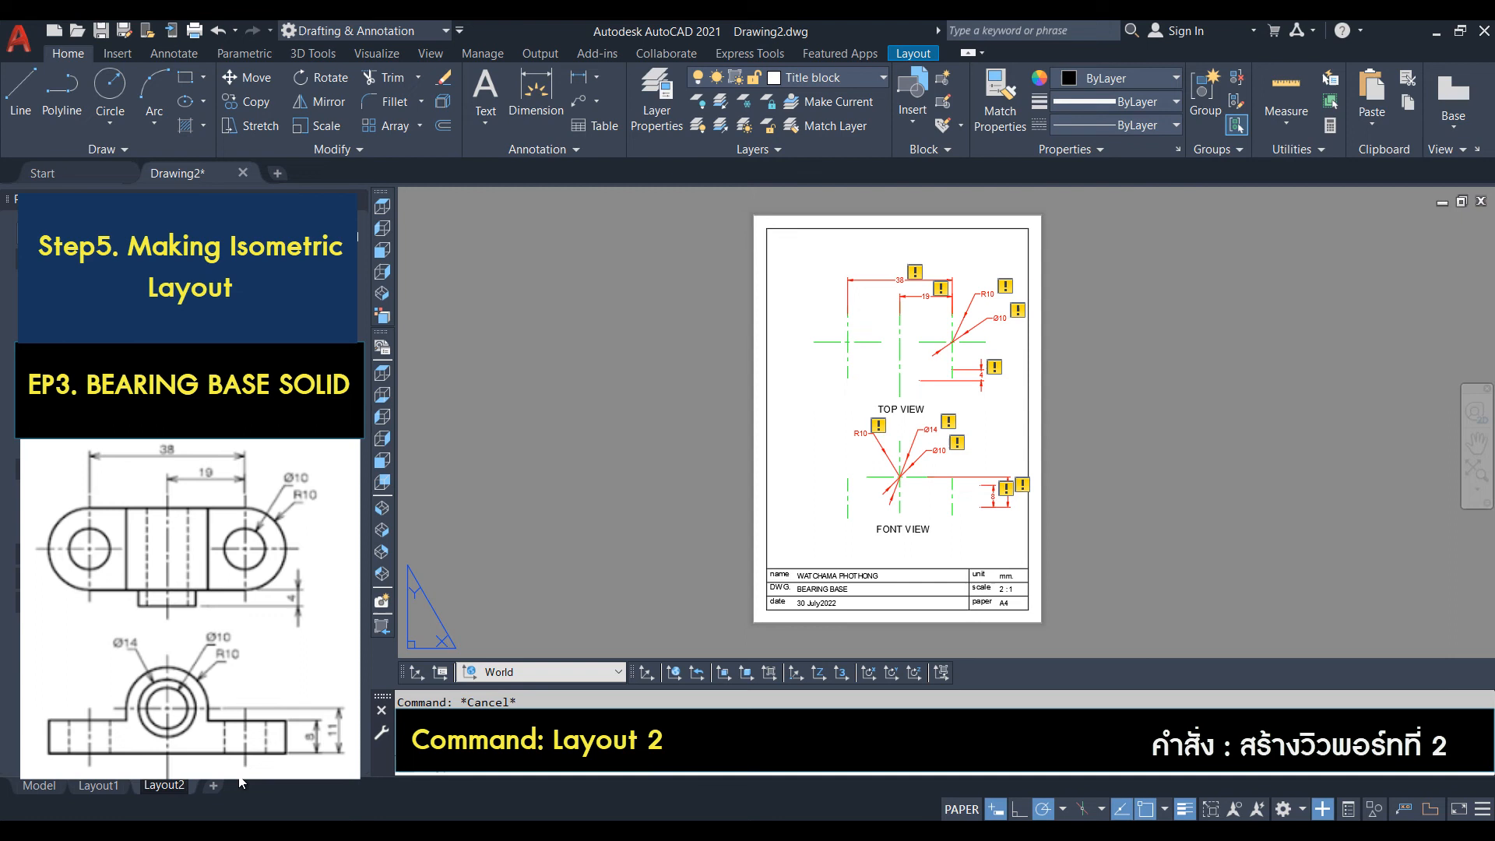
Delete all dimensions, centre lines and view labels above the title block on Layout2.
click(685, 241)
click(1101, 534)
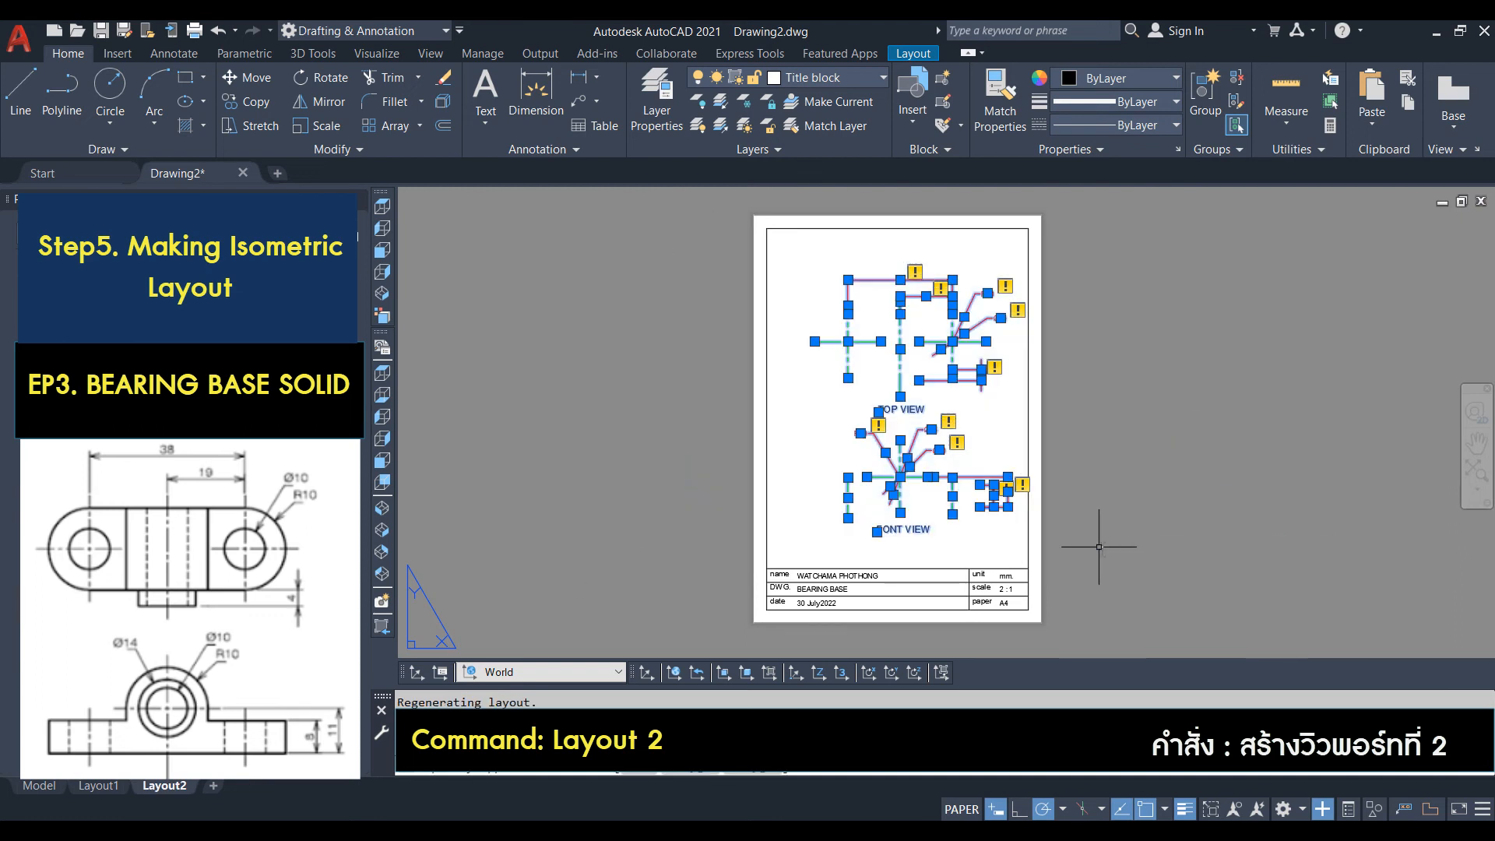
key(Delete)
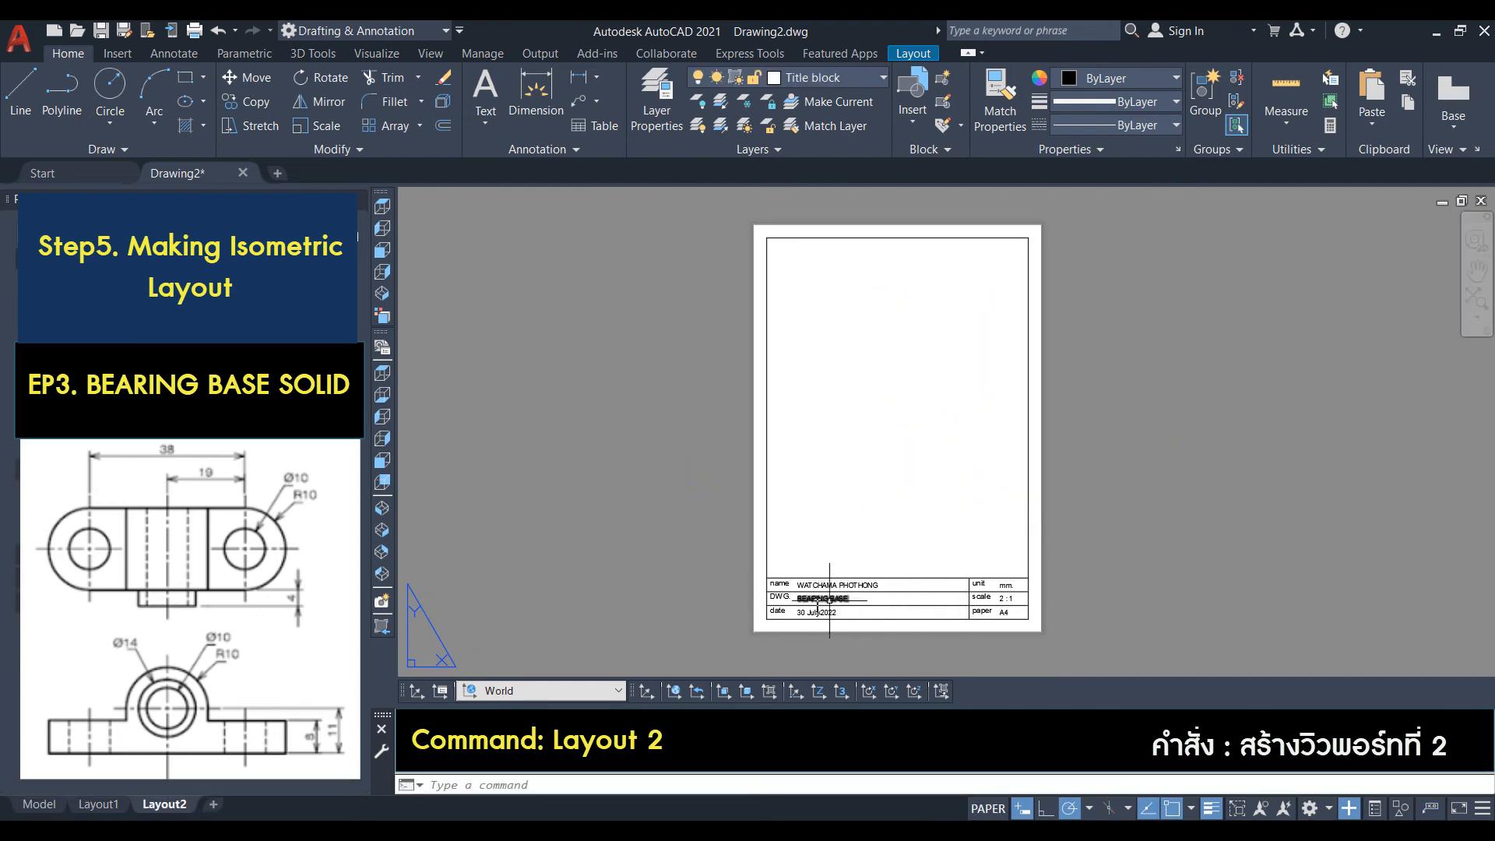
Go to model space and set the wireframe viewport to the SE Isometric view.
click(66, 811)
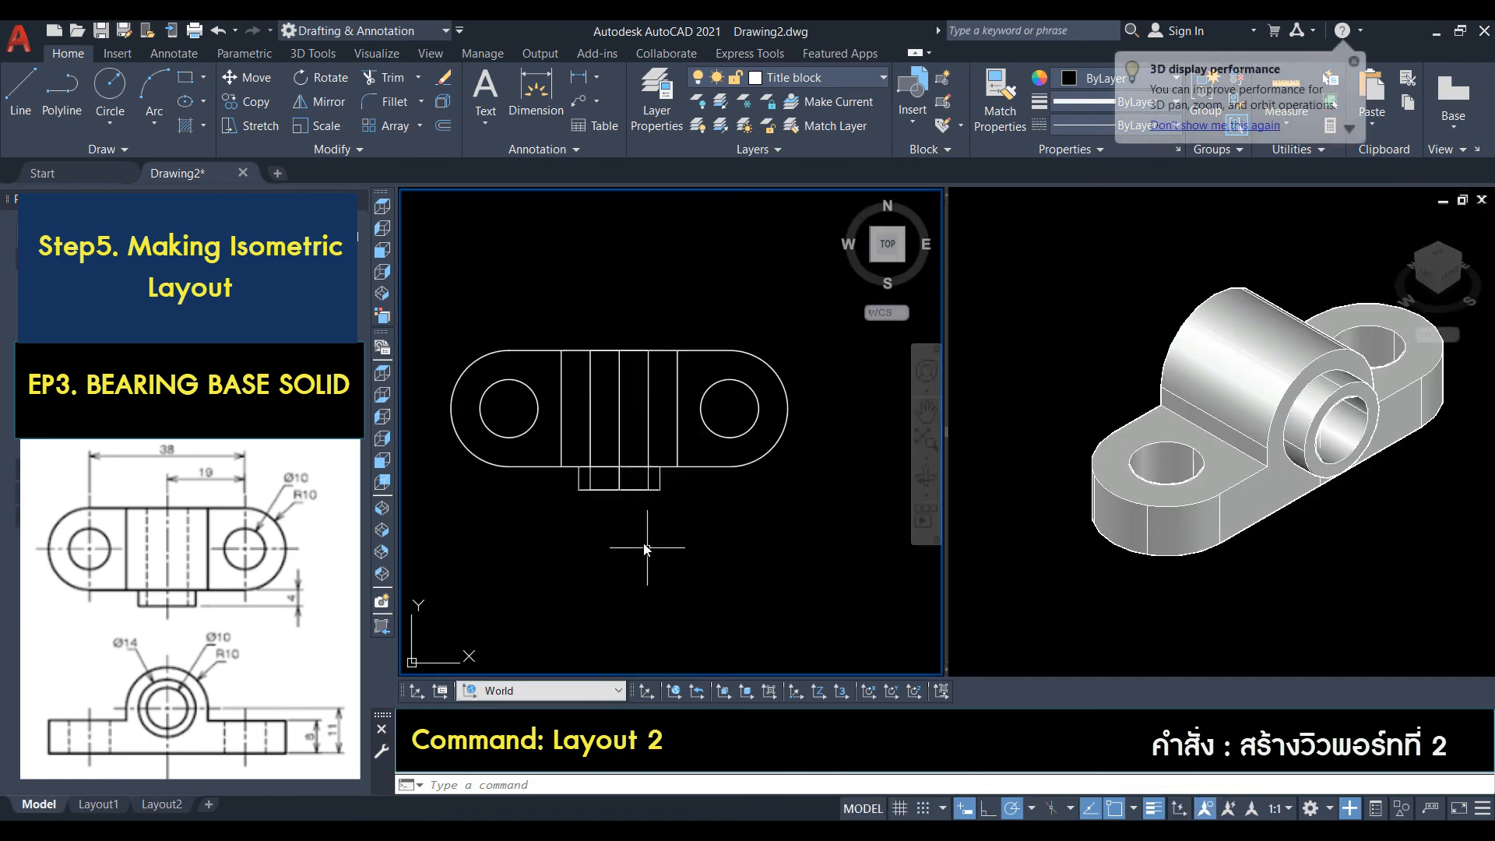
click(382, 529)
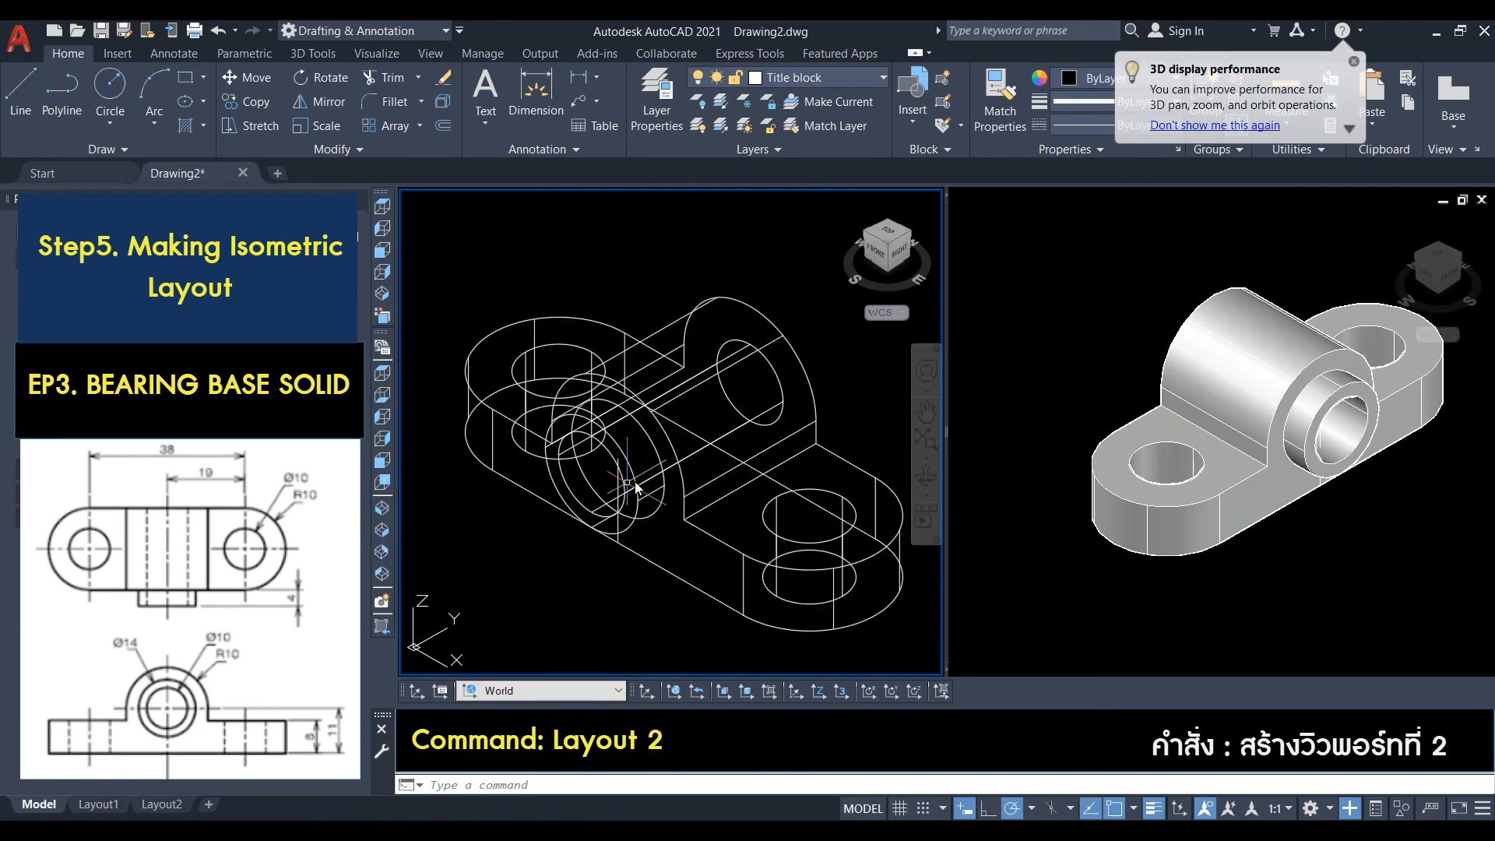
click(744, 410)
click(738, 425)
Place a base view of the bearing base solid on Layout2, using NE Isometric orientation and 2:1 scale, centred on the sheet.
click(1453, 128)
click(1402, 148)
key(Return)
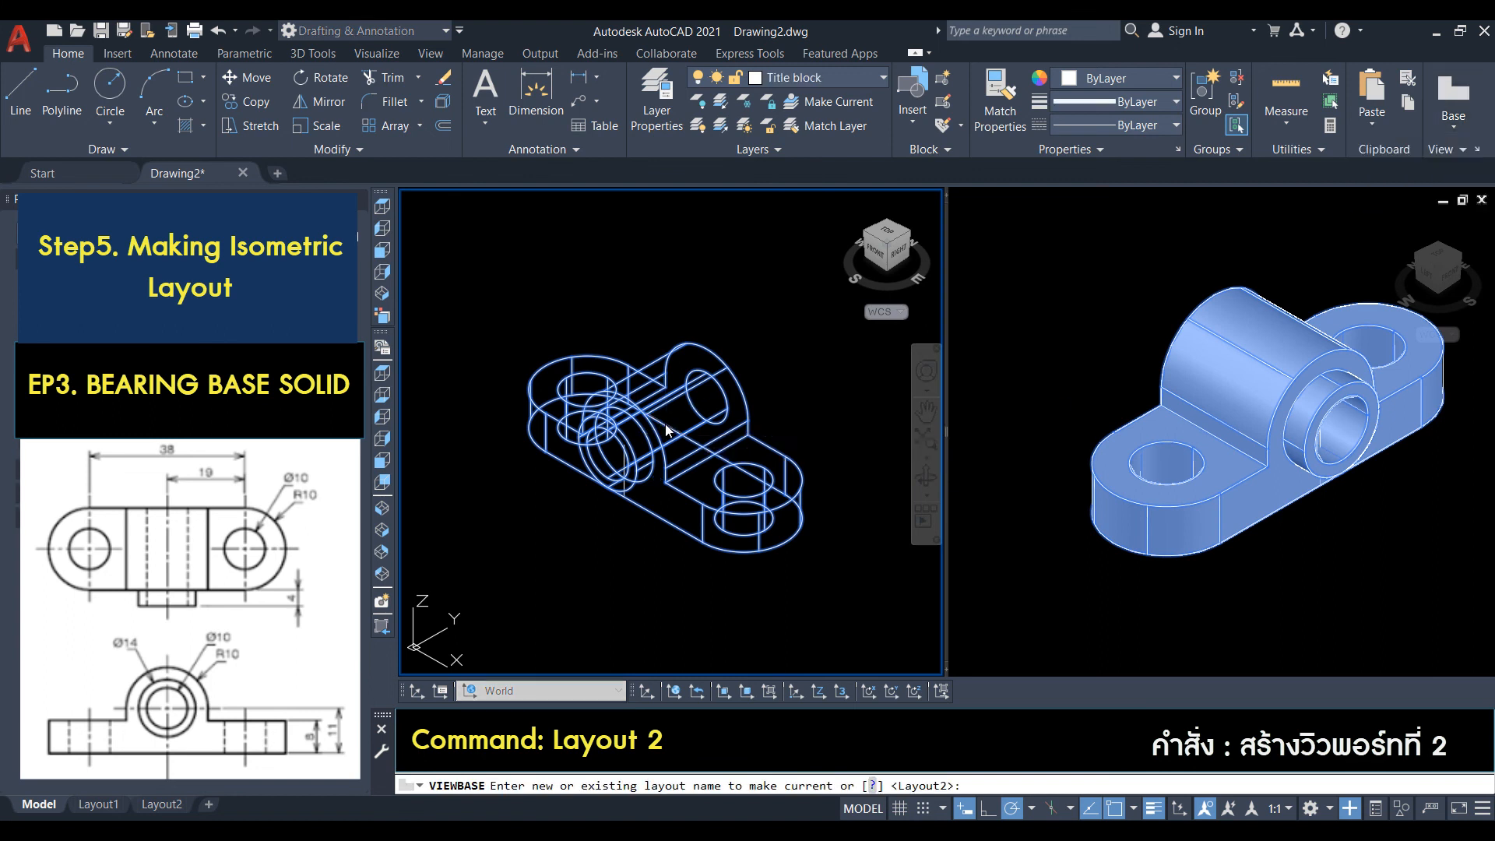
click(174, 122)
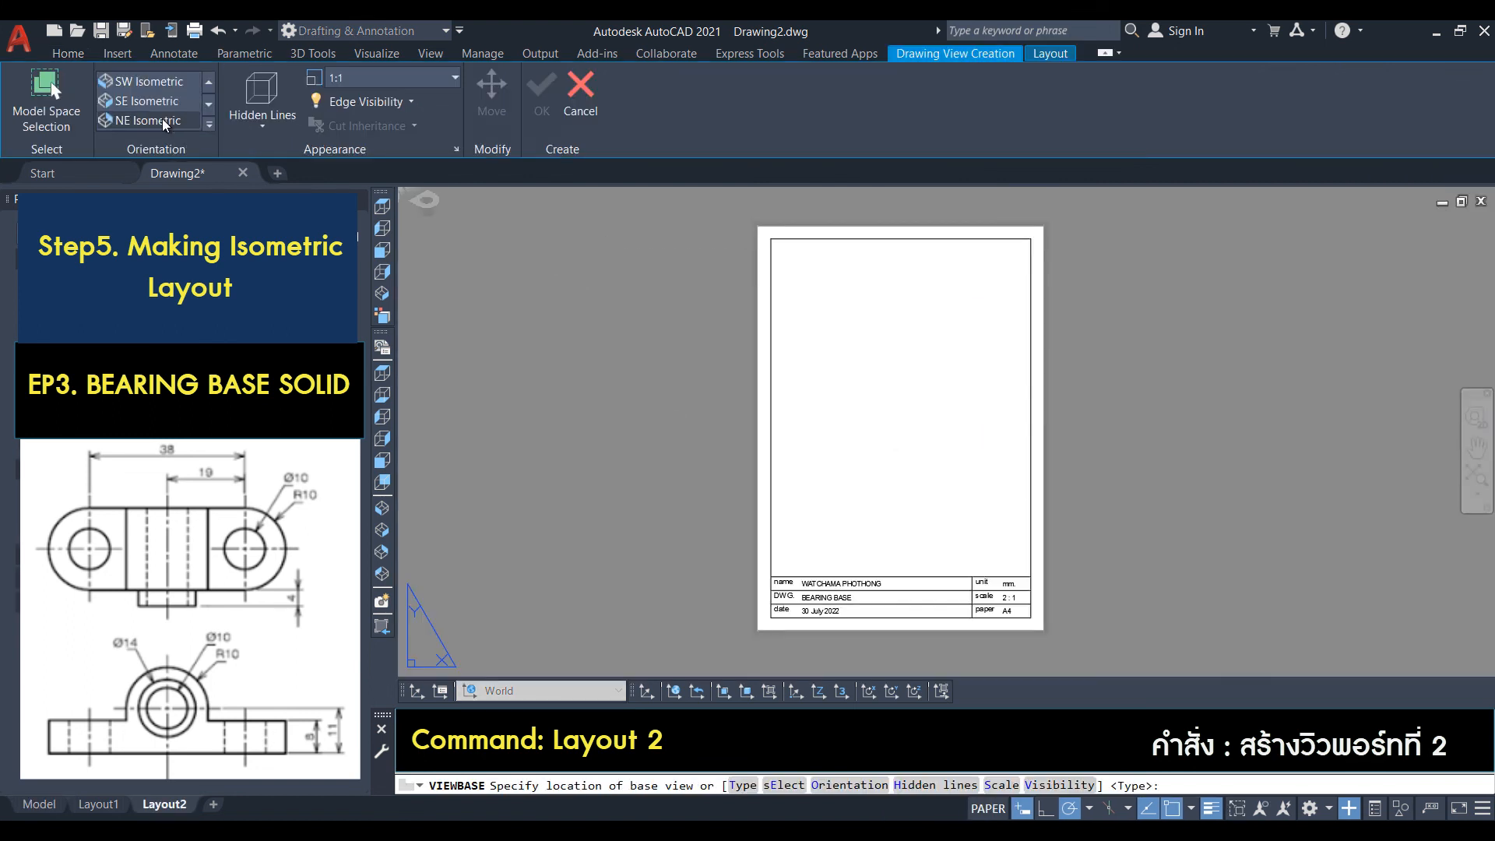
click(454, 77)
scroll(397, 304, down, 5)
click(403, 274)
click(454, 77)
click(404, 252)
click(899, 401)
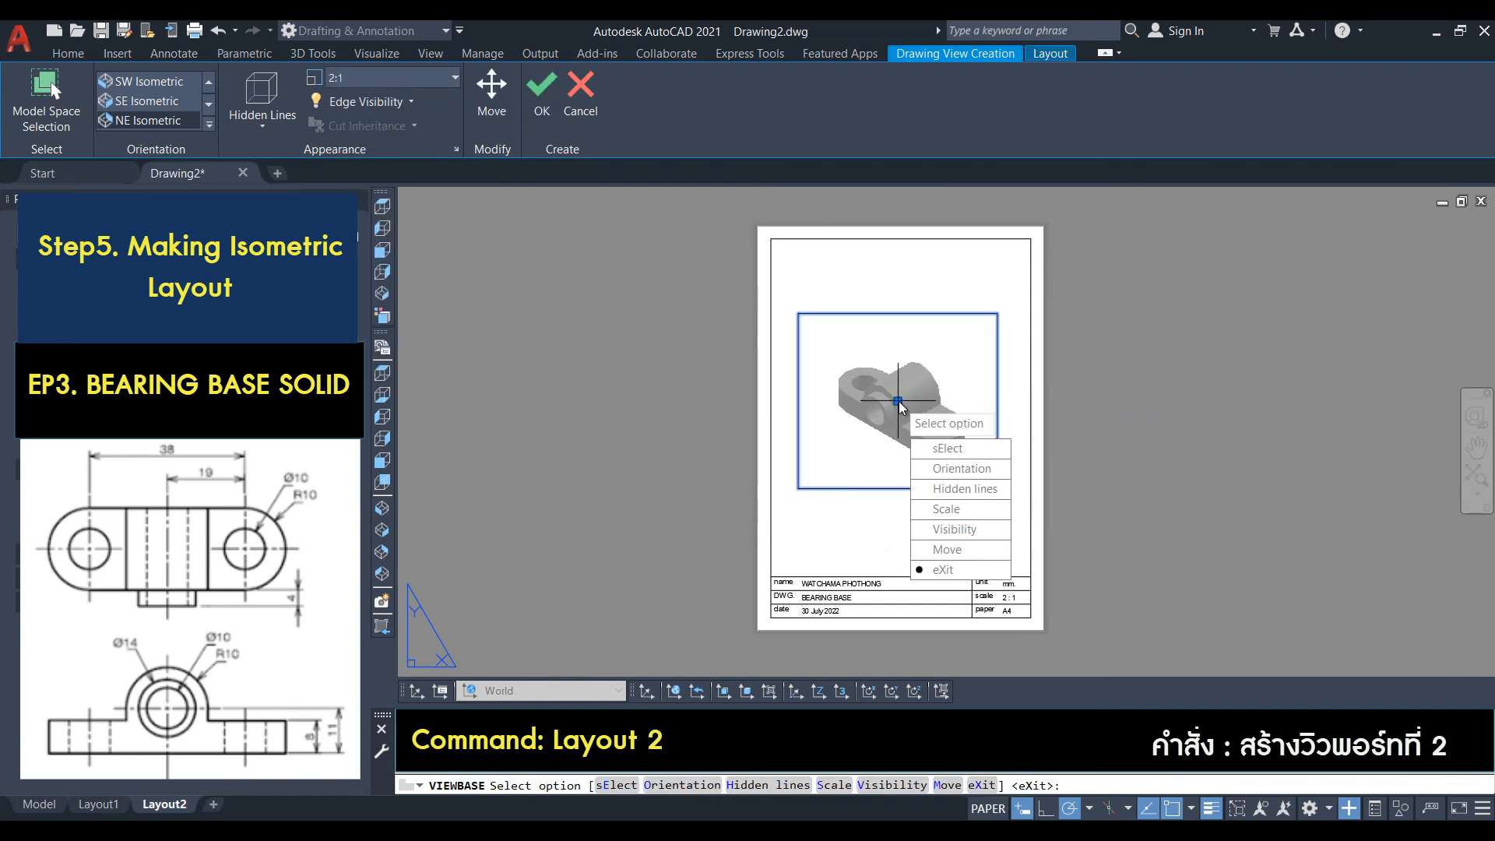
Set the isometric base view's scale to 3 and finish creating the view.
click(963, 486)
click(963, 470)
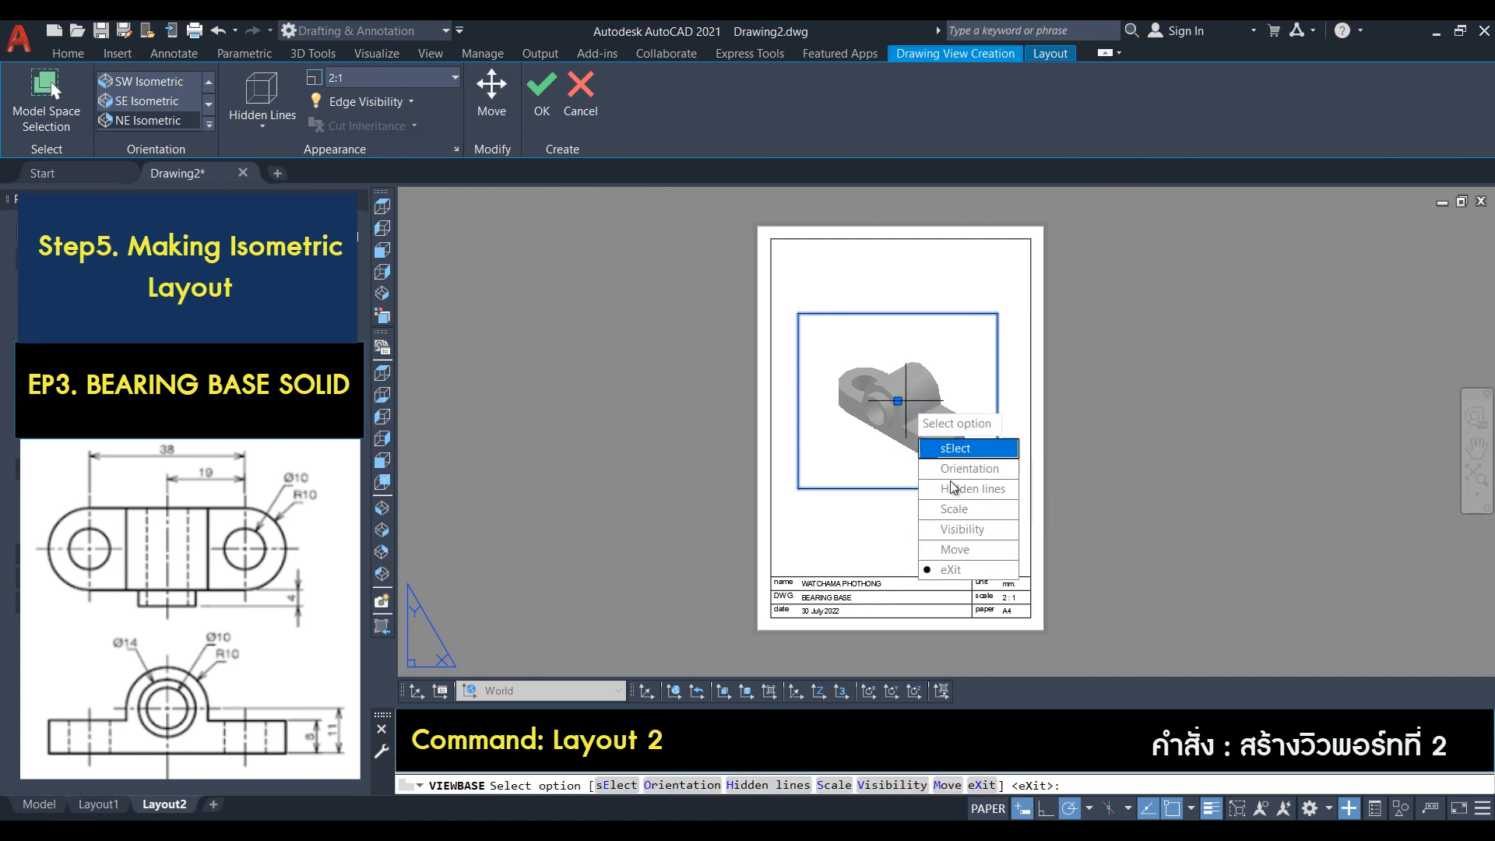
click(962, 509)
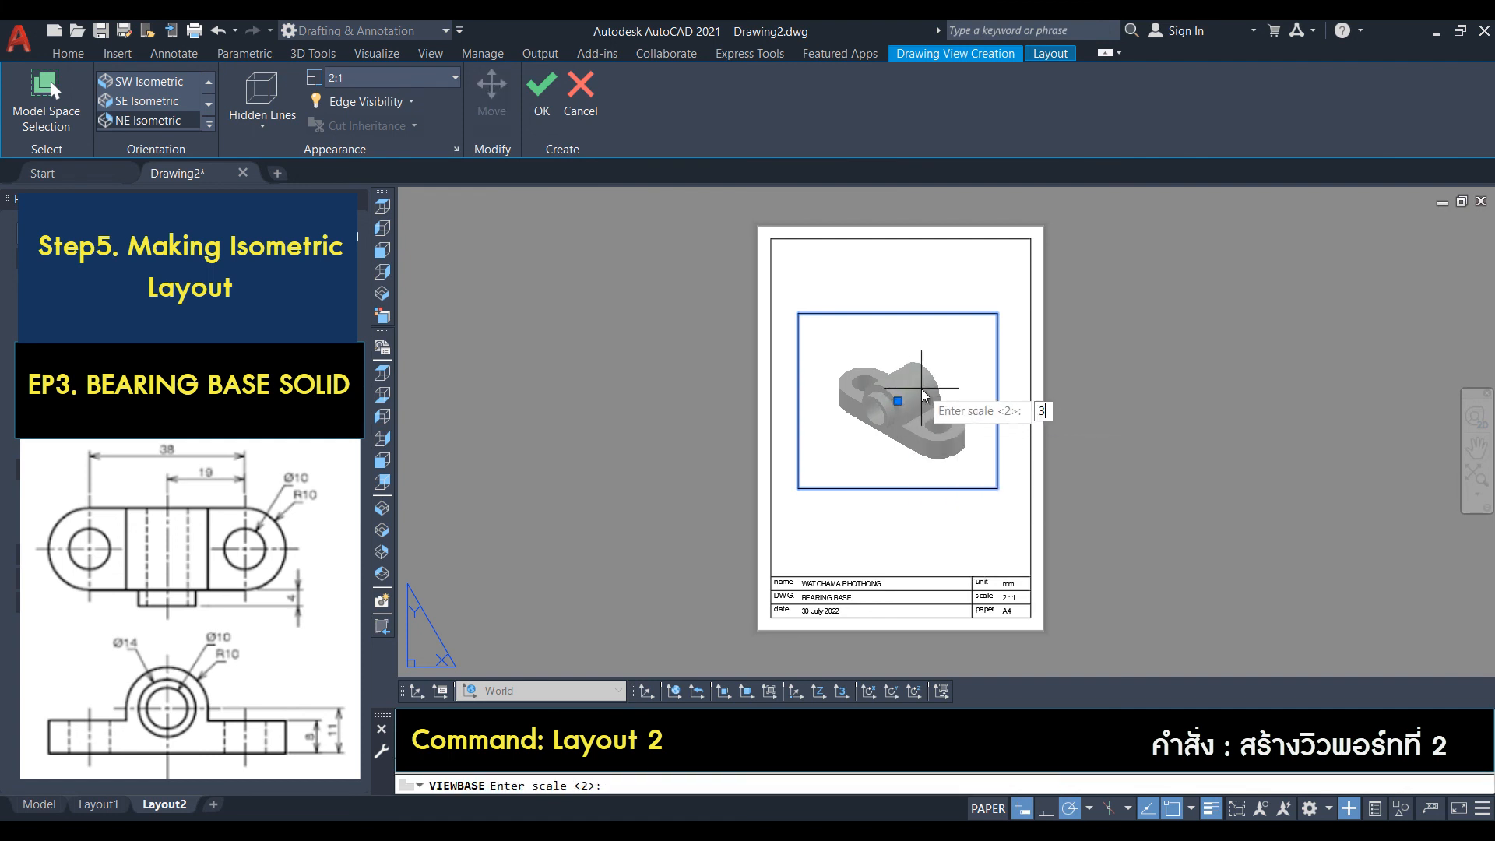
text(3)
key(Return)
key(Return)
key(Return)
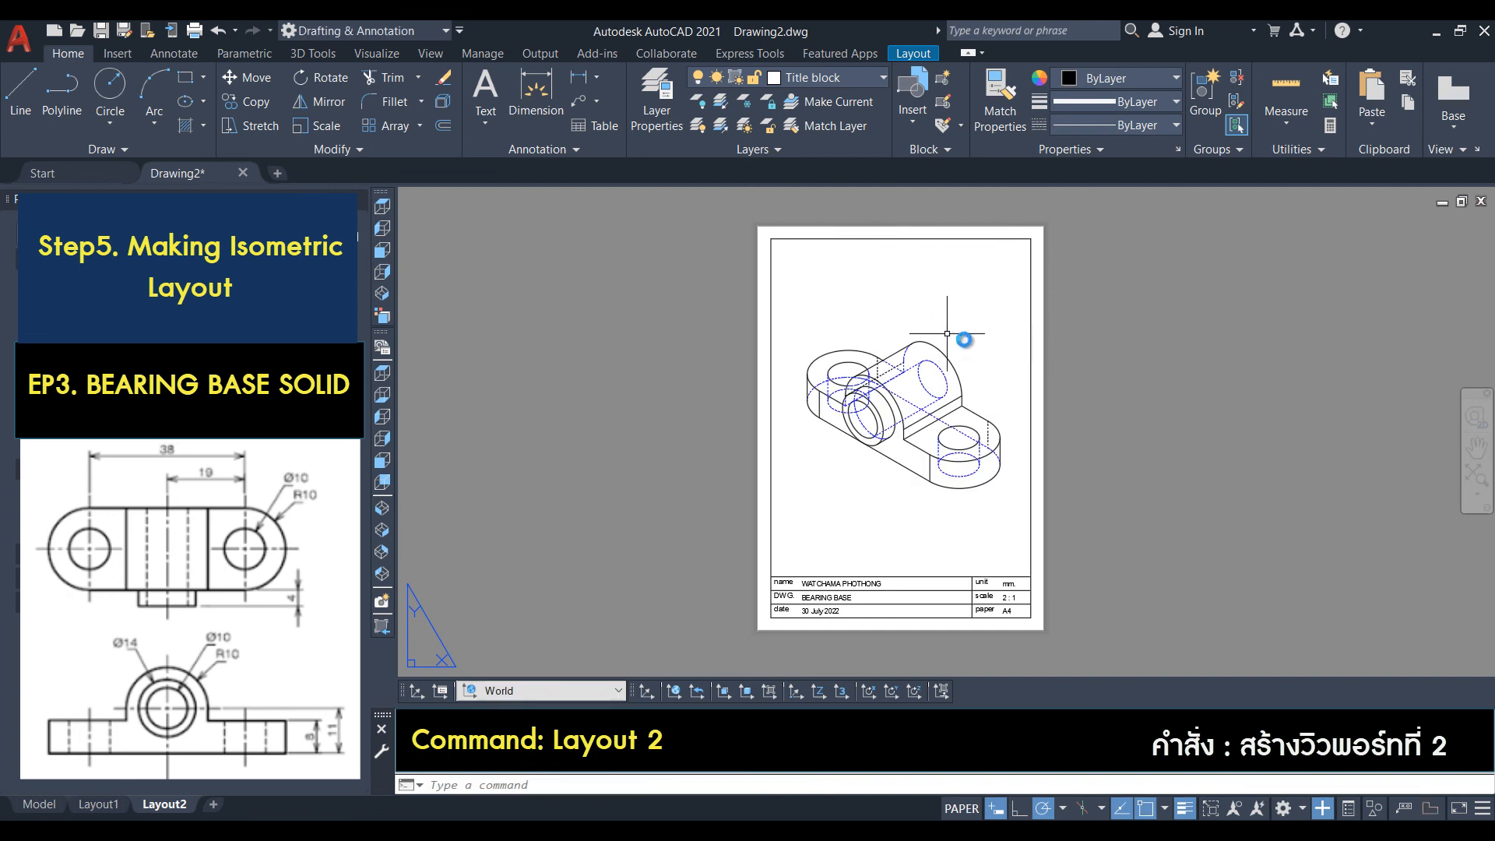
Edit the isometric view on Layout2 to display visible lines only.
double_click(980, 347)
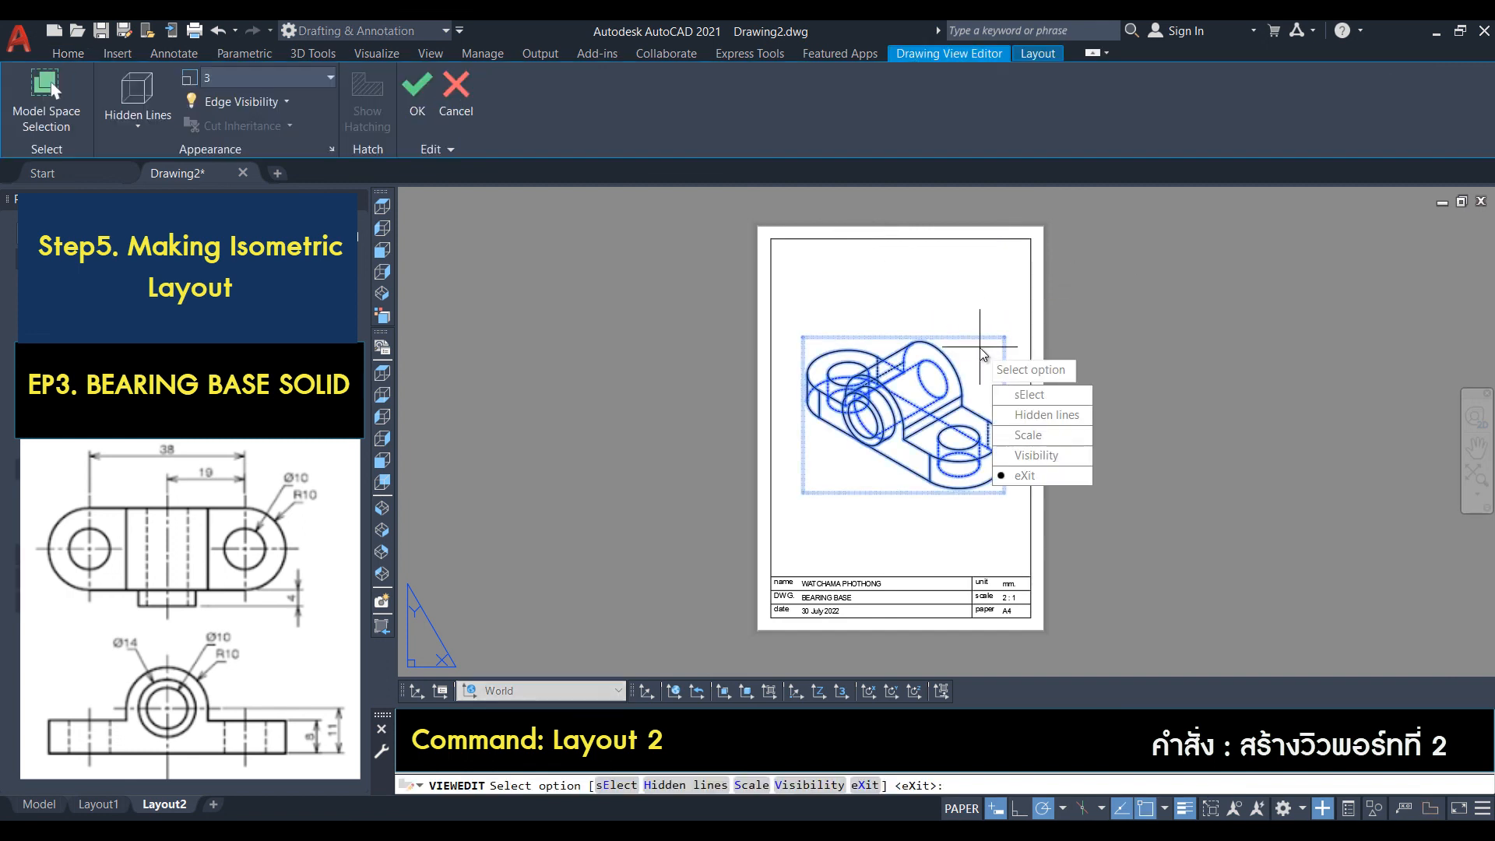
click(1046, 414)
click(1036, 380)
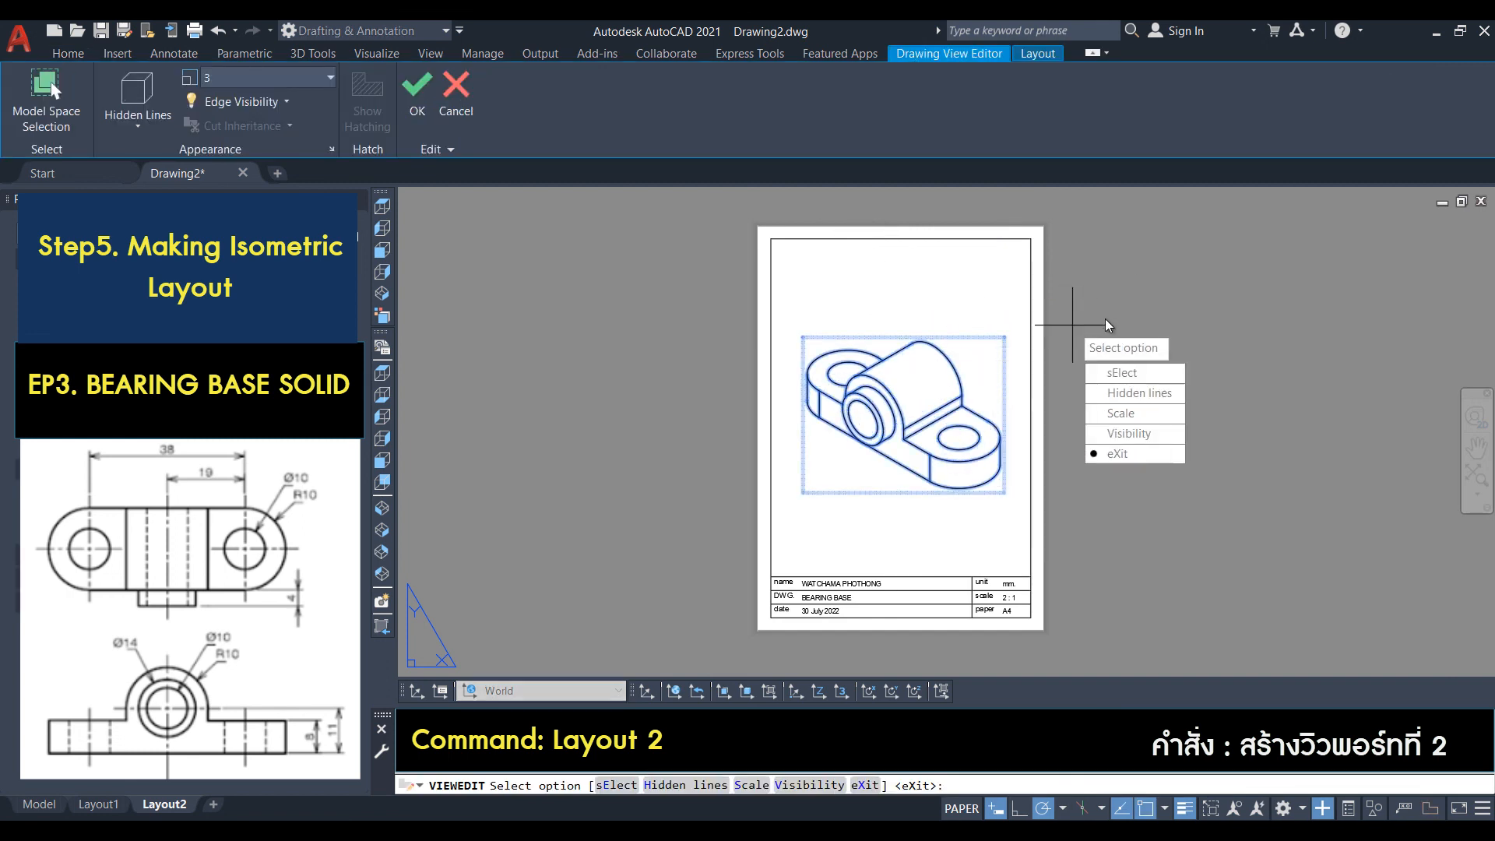
key(Return)
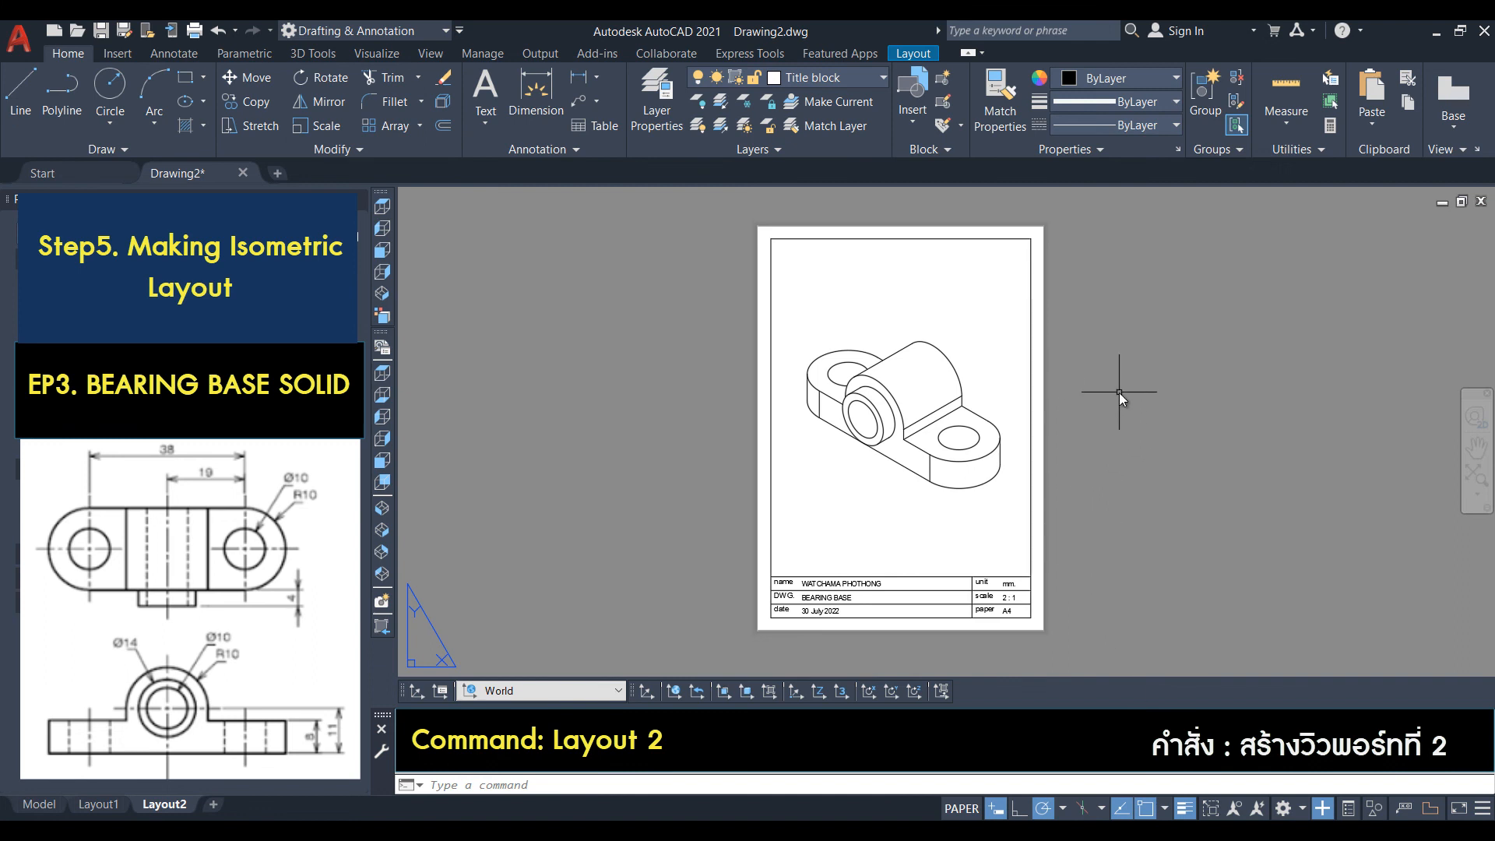